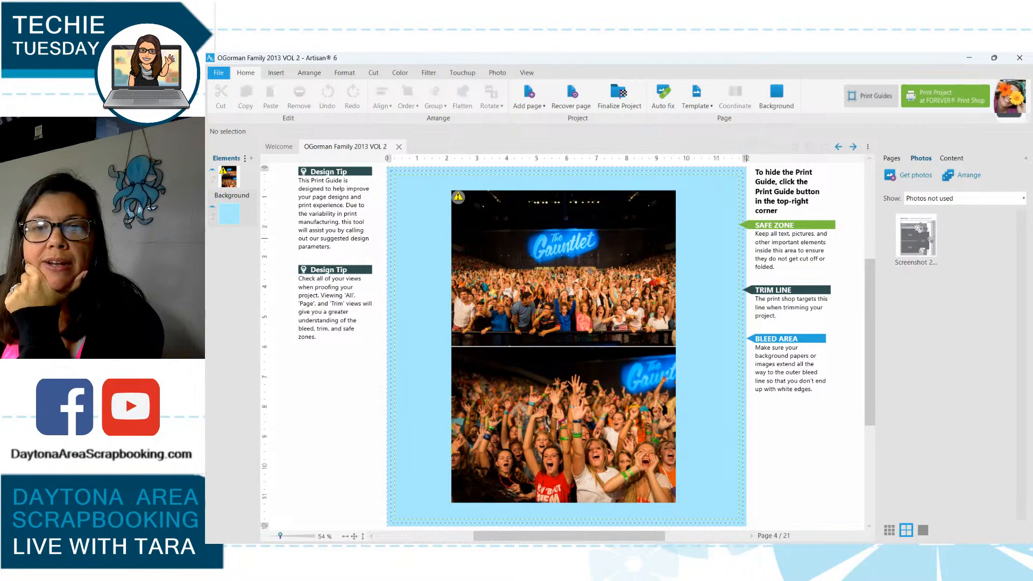
Hide the print guides and shift the concert photo frame left on the page to x 1, y 0.732.
click(870, 96)
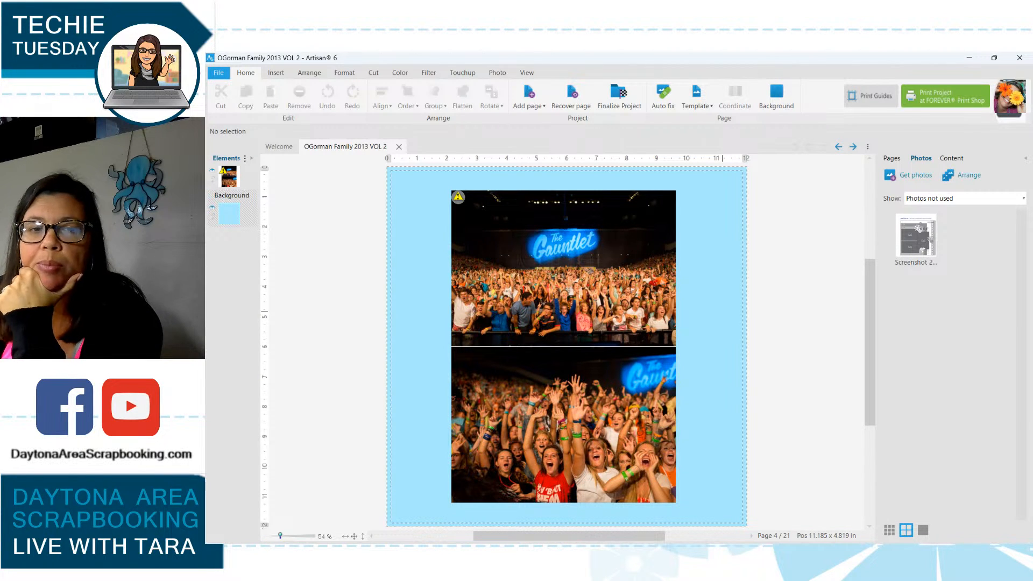
click(611, 295)
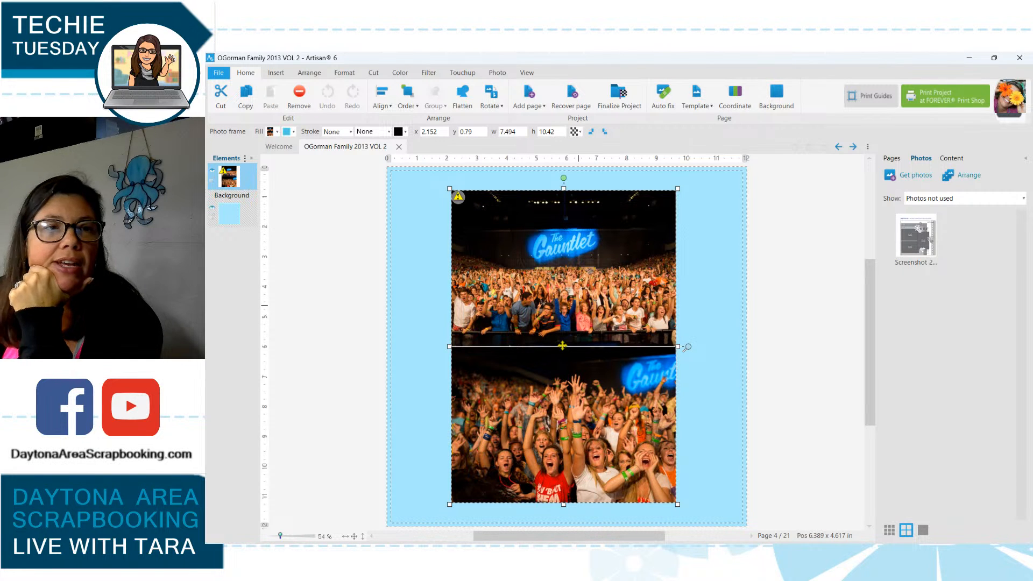
drag(687, 347, 653, 345)
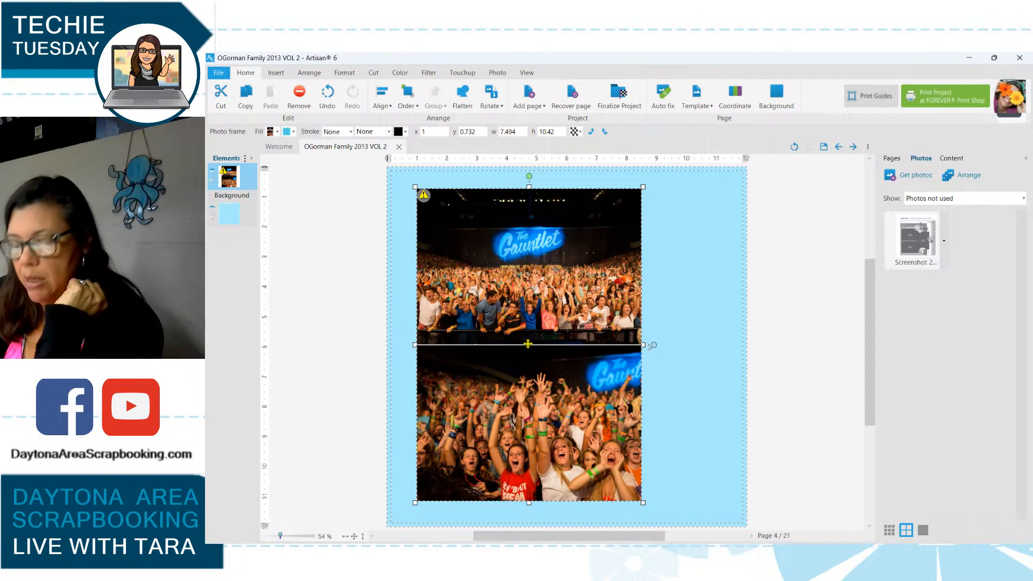
Add the sketch screenshot to the page and enlarge it to about 7.6 by 8.1 in, overlapping the page's right edge.
click(916, 238)
mouse_move(916, 237)
mouse_down()
mouse_move(744, 326)
mouse_move(702, 264)
mouse_up()
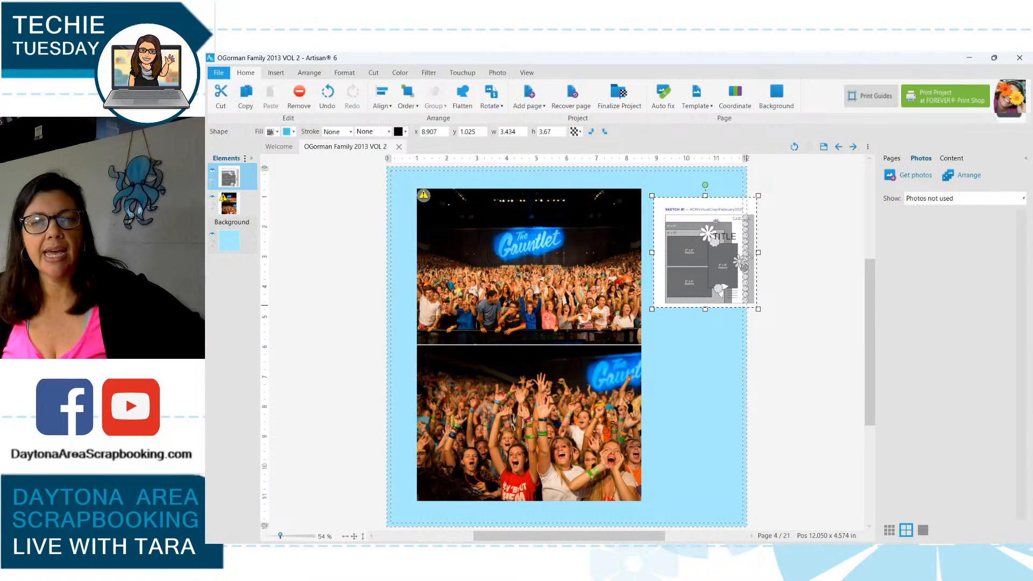
drag(759, 309, 879, 442)
mouse_move(759, 220)
mouse_down()
mouse_move(730, 229)
mouse_move(729, 211)
mouse_up()
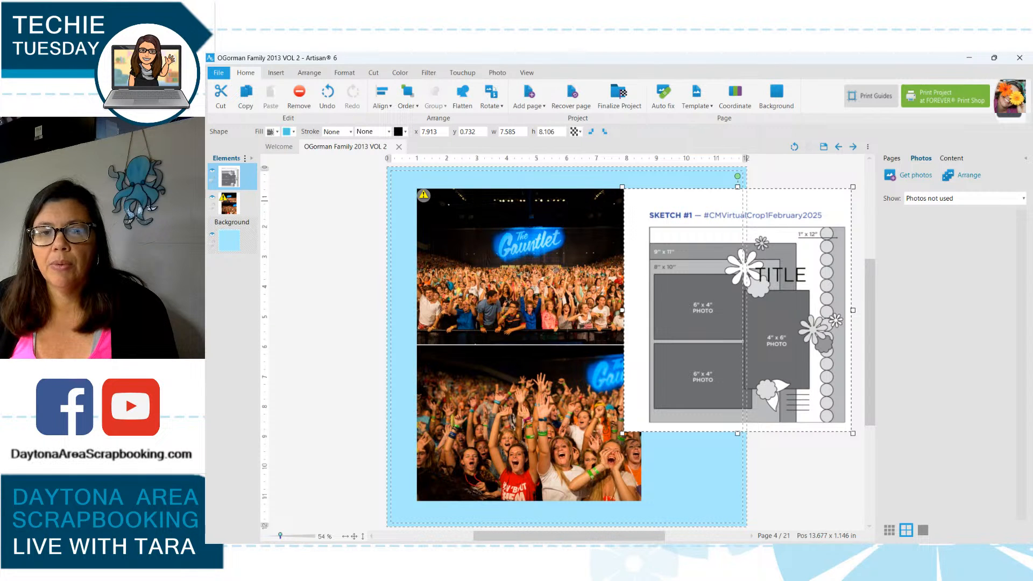
Move the sketch image to the opposite side so it sits mostly off the page's left edge.
mouse_move(797, 202)
mouse_down()
mouse_move(826, 220)
mouse_move(880, 219)
mouse_move(443, 222)
mouse_up()
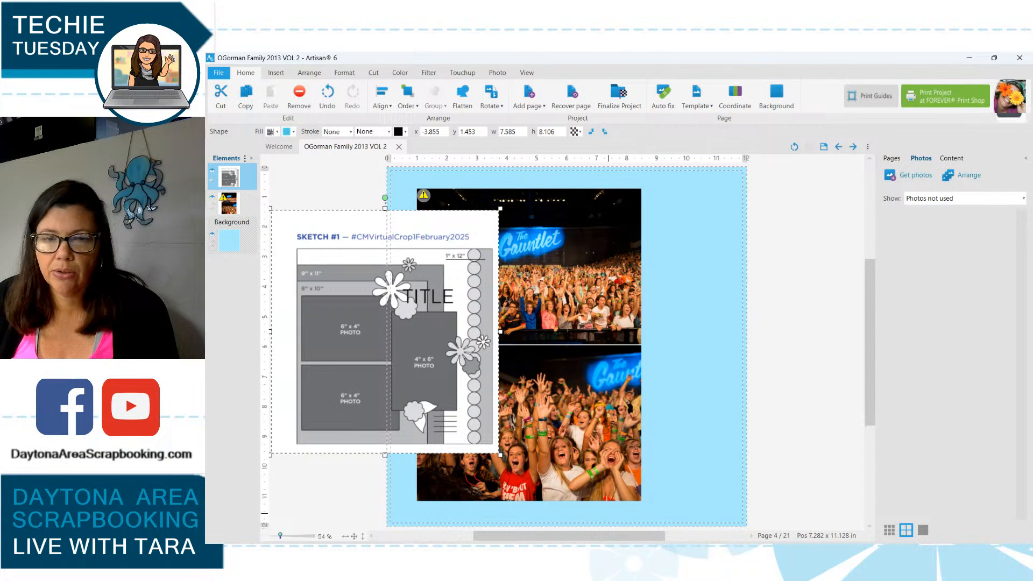
mouse_move(602, 536)
mouse_down()
mouse_move(612, 536)
mouse_move(581, 536)
mouse_up()
drag(484, 401, 419, 391)
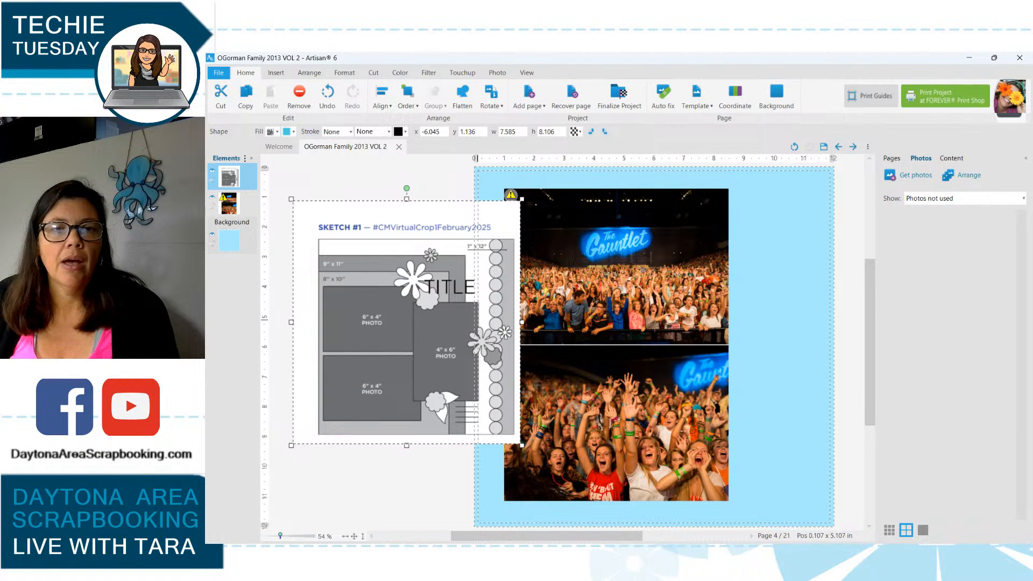
drag(478, 320, 456, 318)
Delete the concert photo frame from the page.
click(653, 287)
drag(652, 287, 682, 306)
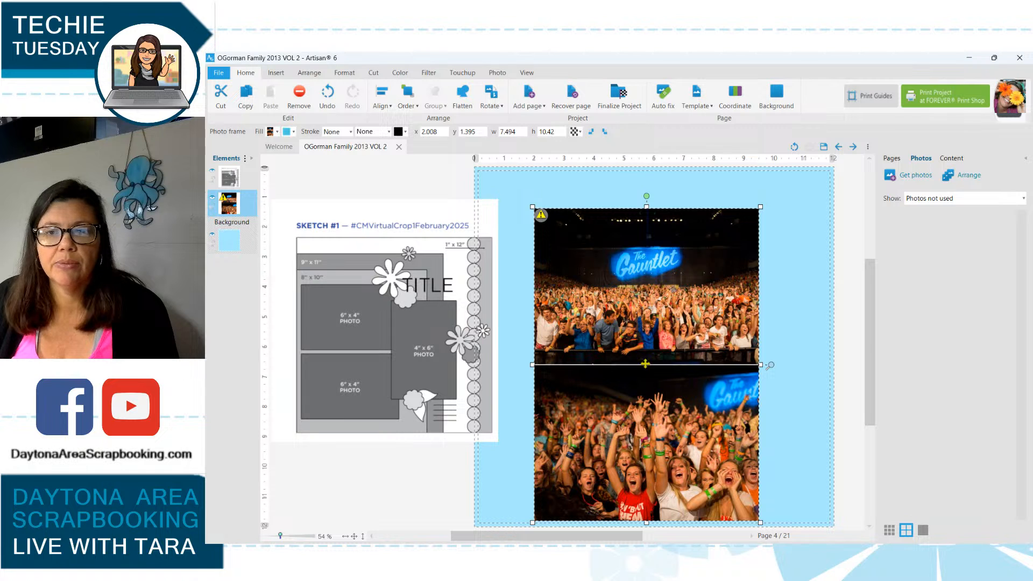
key(Delete)
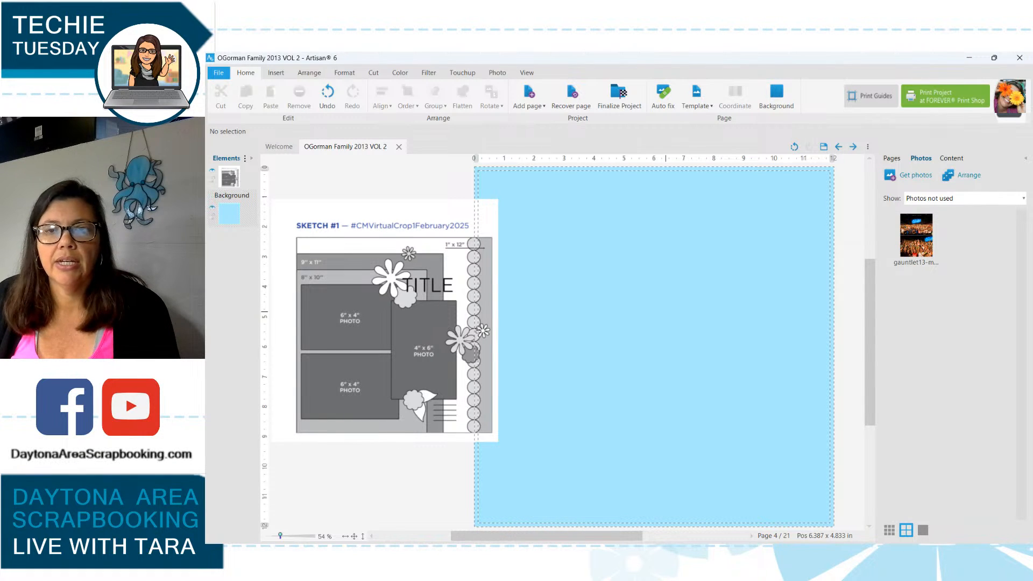
Insert a square shape at the page's upper-right corner and stretch it into a full-height strip about 2.2 in wide.
click(665, 311)
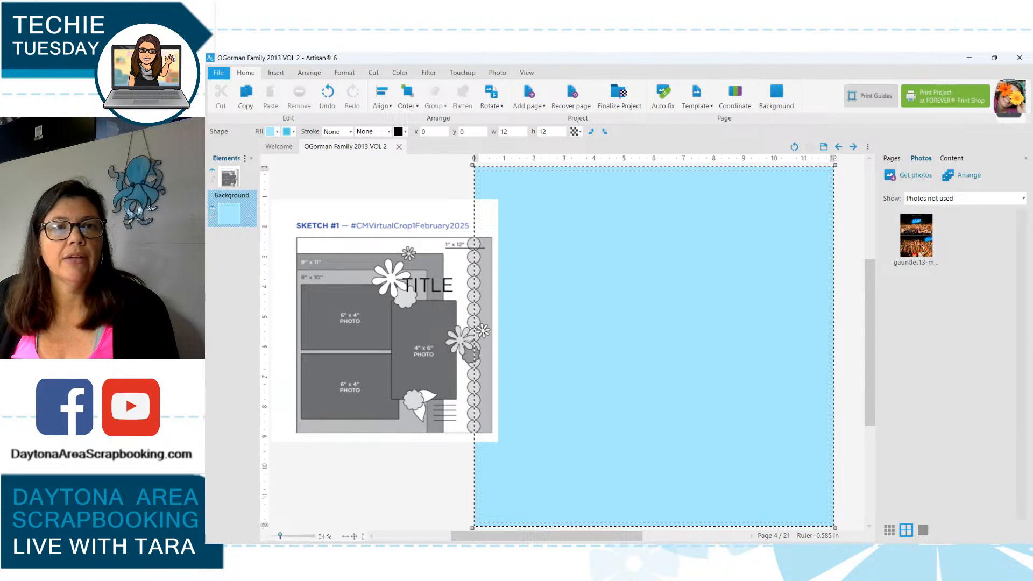
click(276, 72)
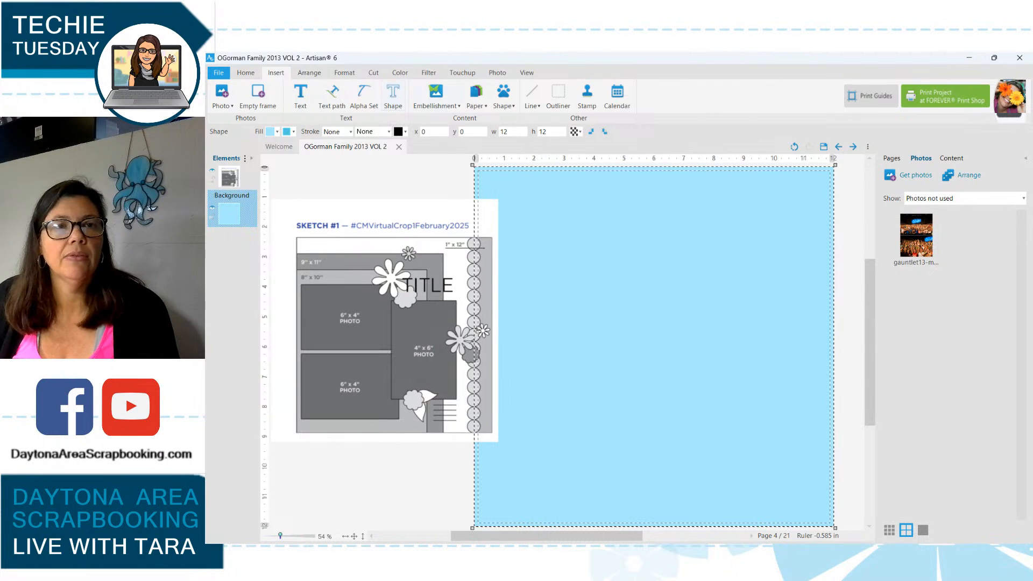
click(504, 92)
drag(656, 340, 764, 233)
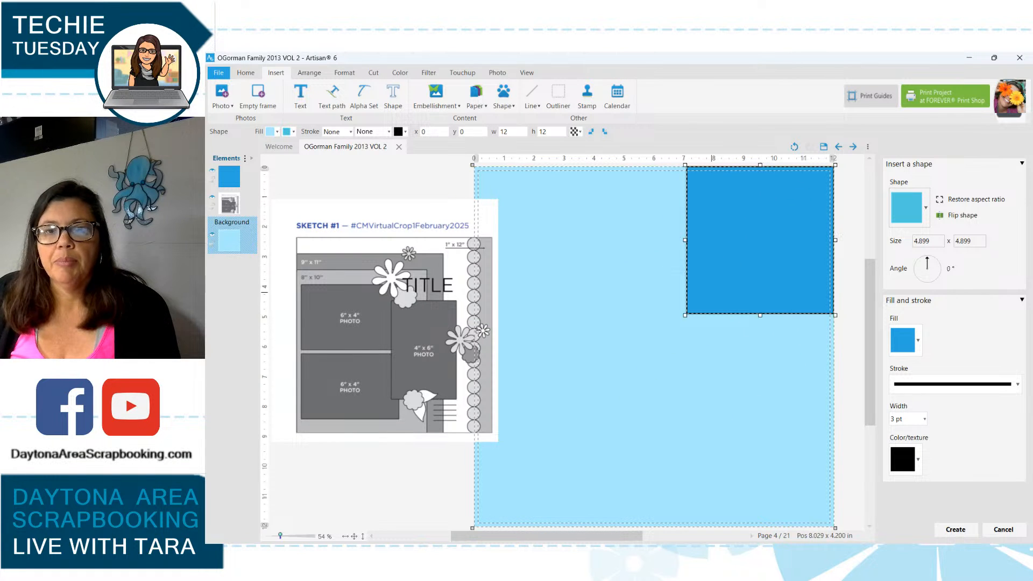
drag(686, 316, 765, 527)
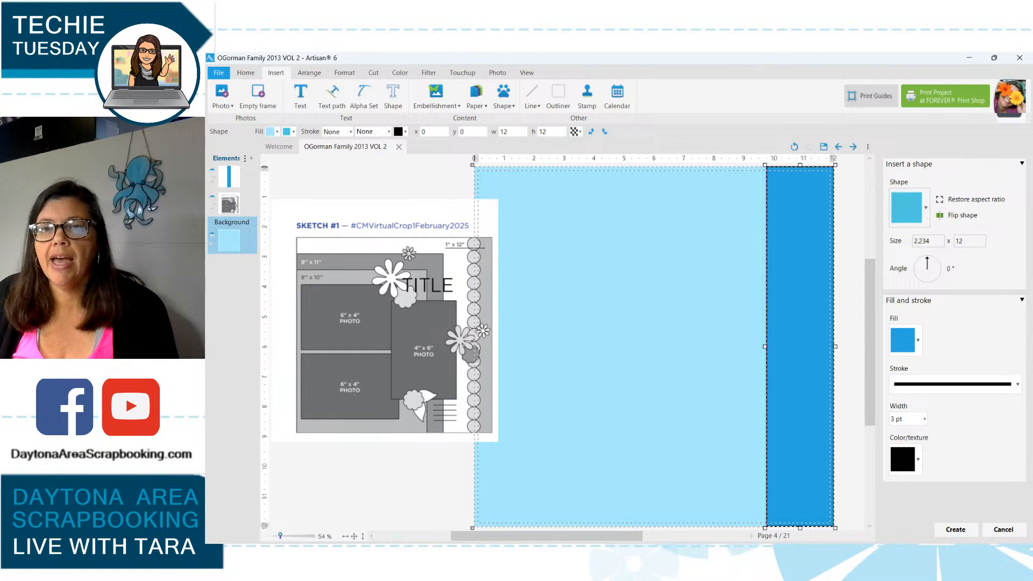
Set the strip's width to 1 in, remove its stroke, create it, and align it with the page's right edge at x 11.
drag(932, 241, 914, 241)
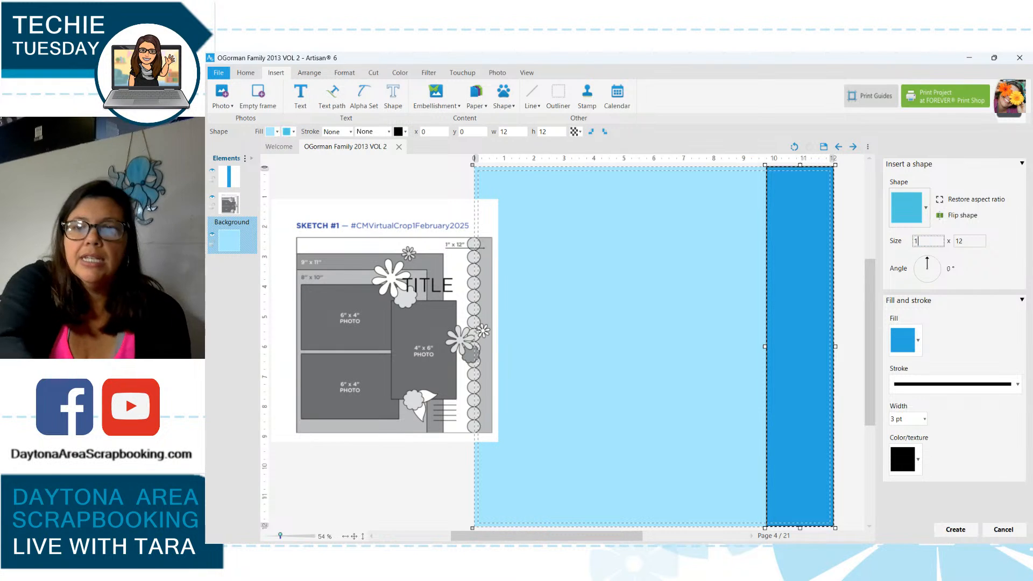
text(1)
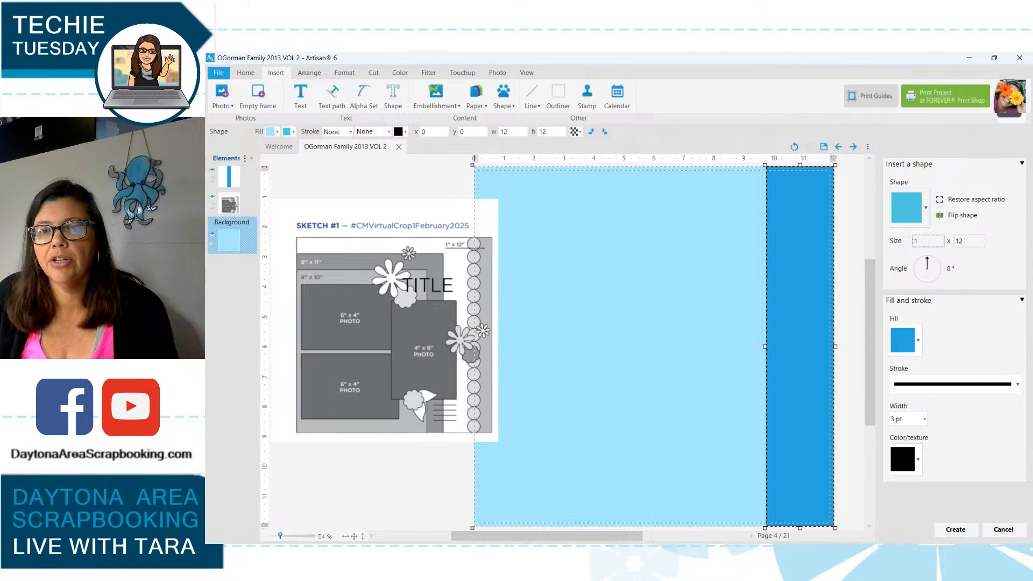
click(924, 419)
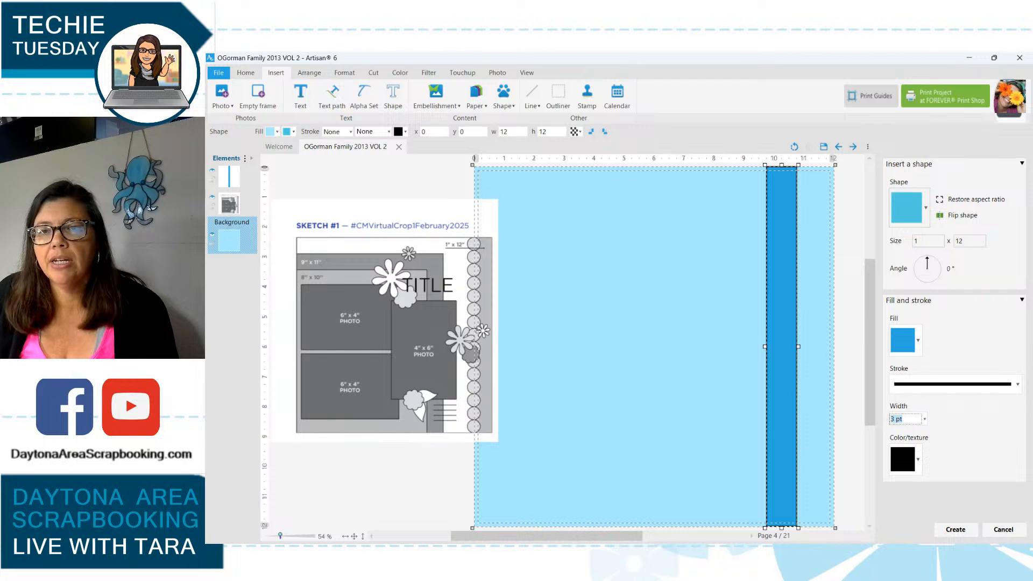
click(904, 430)
click(955, 529)
drag(776, 443, 813, 443)
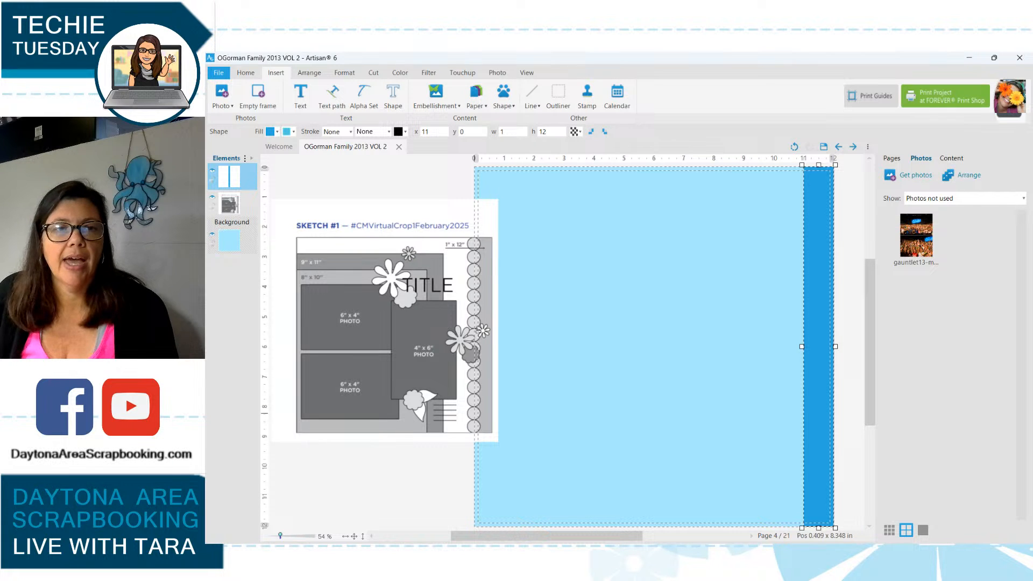
Nudge the sketch image to the right, and insert a new rectangle shape sized 9 by 11 in.
drag(379, 276, 424, 268)
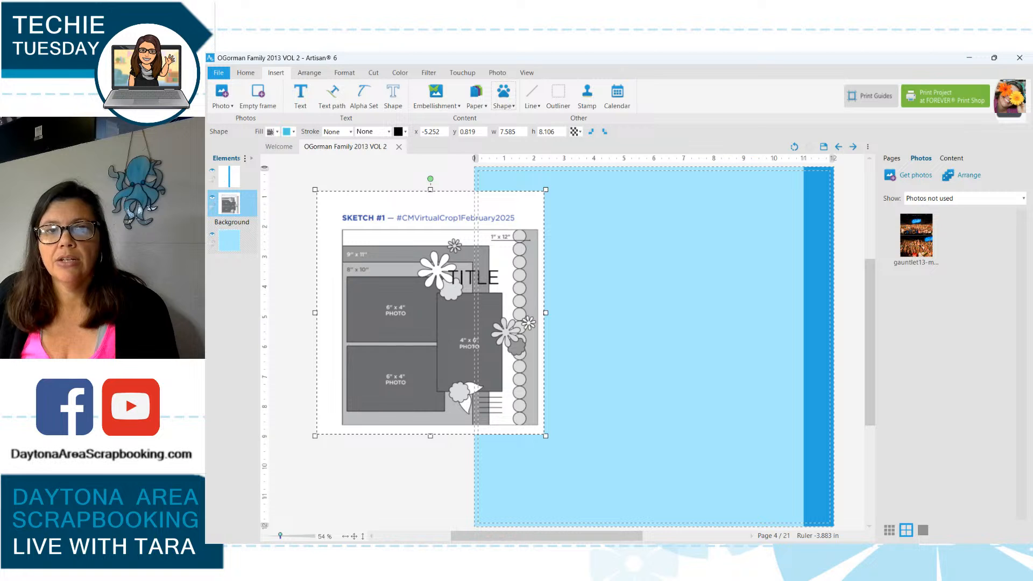
click(503, 93)
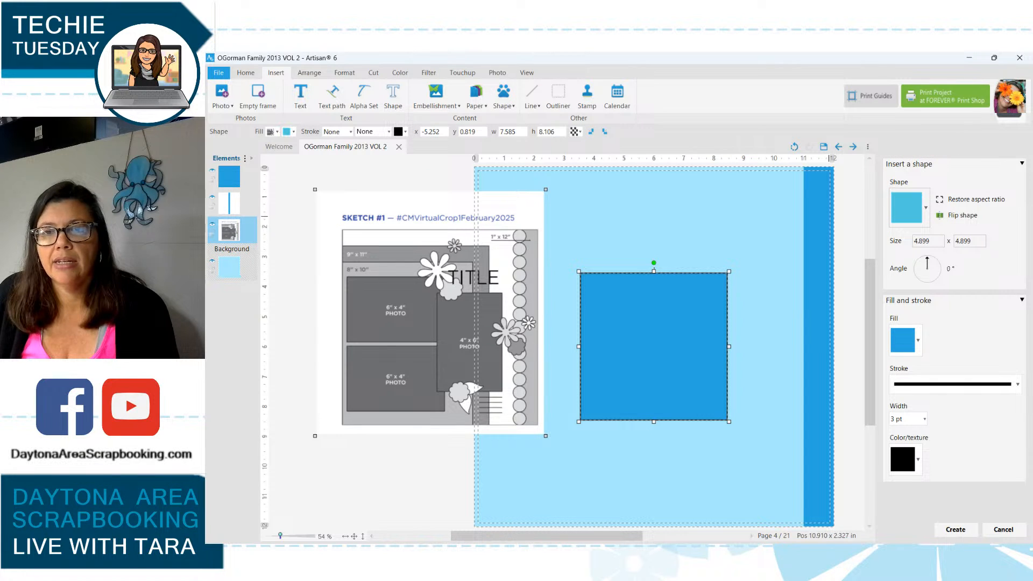
double_click(921, 241)
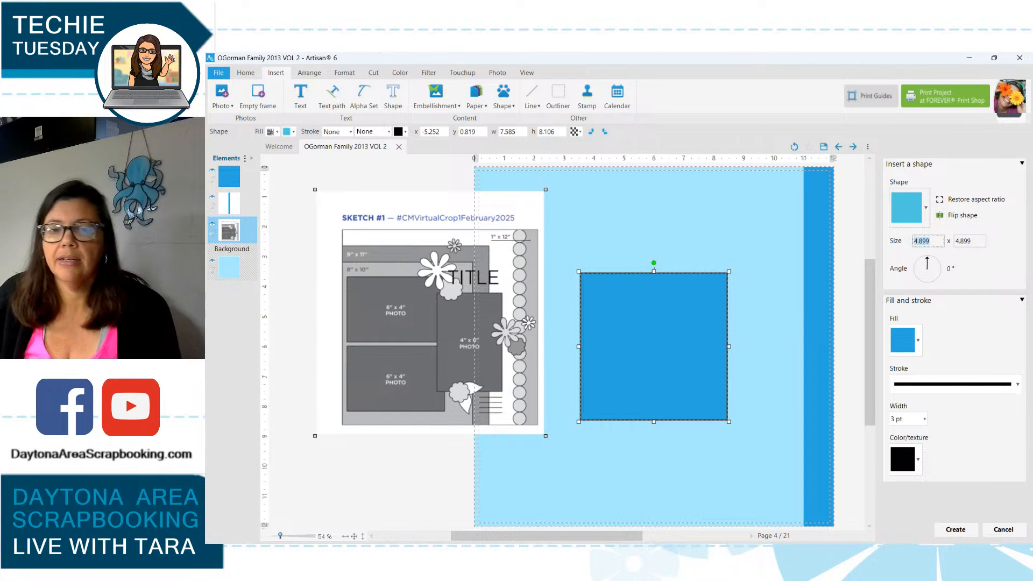
text(9)
key(Tab)
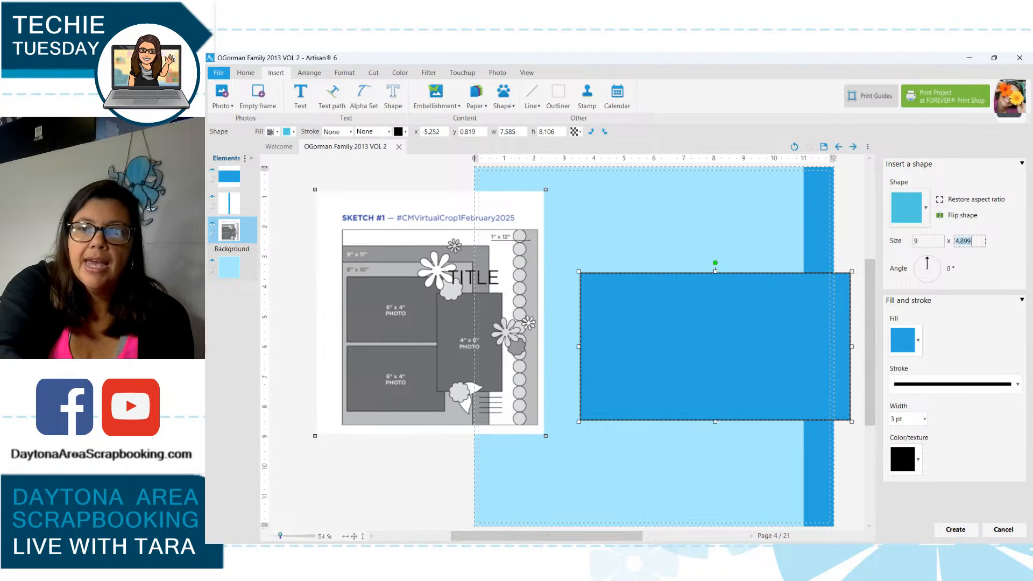
text(1)
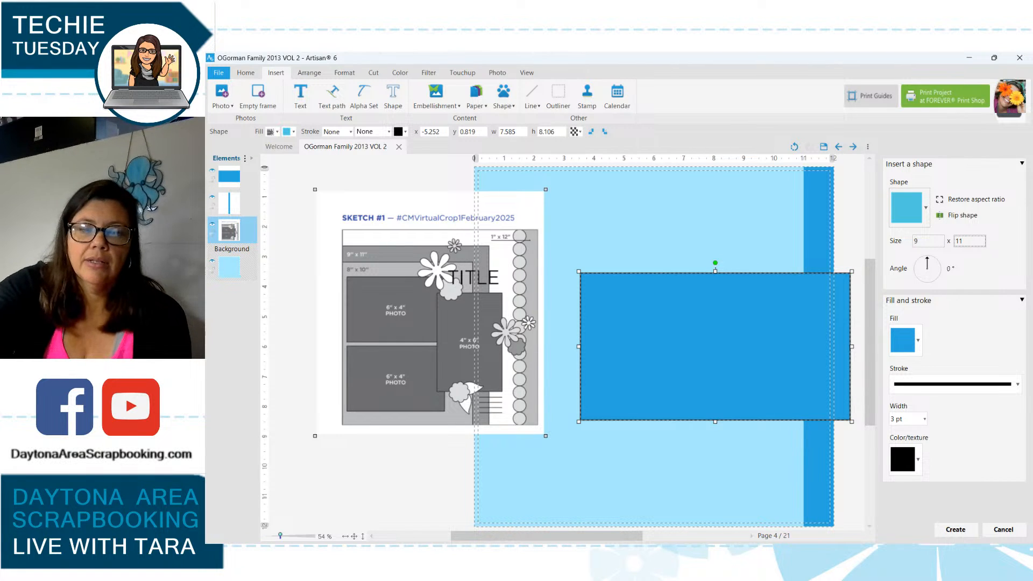
text(1)
key(Tab)
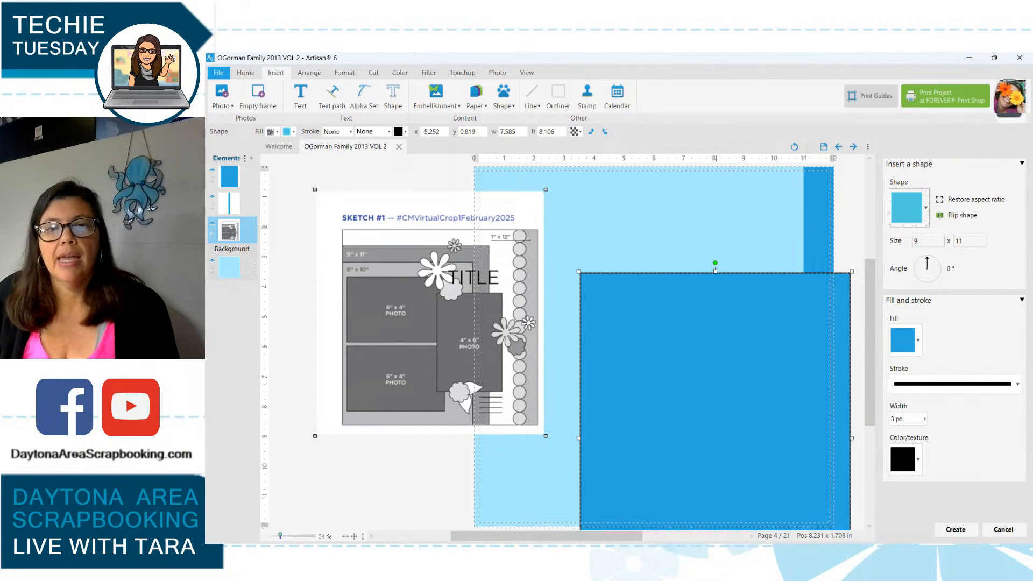
Remove the 9 by 11 rectangle's stroke, create it, and align it to the page's bottom-left corner at x 0, y 1.
drag(737, 384, 653, 307)
click(903, 418)
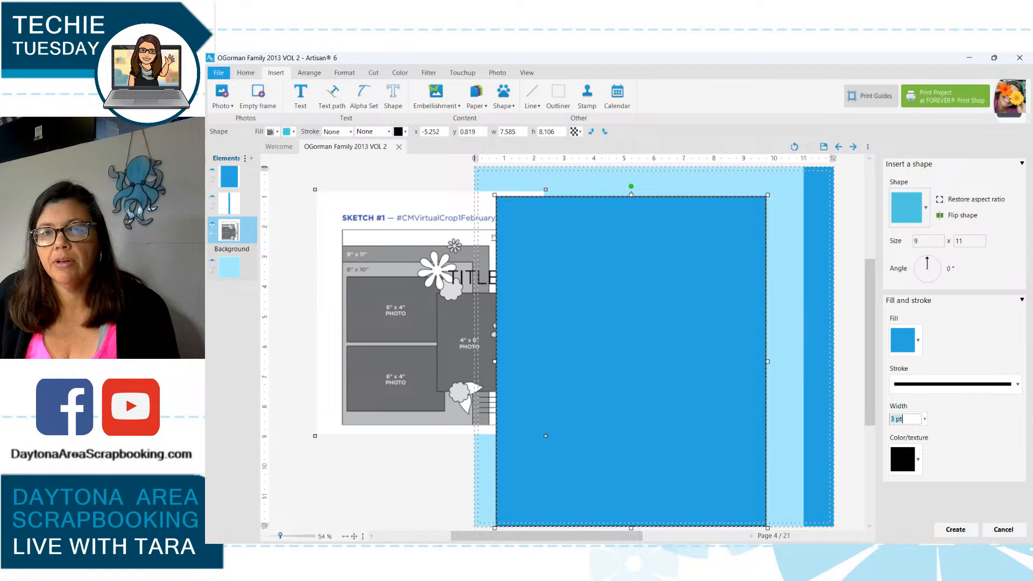
click(902, 429)
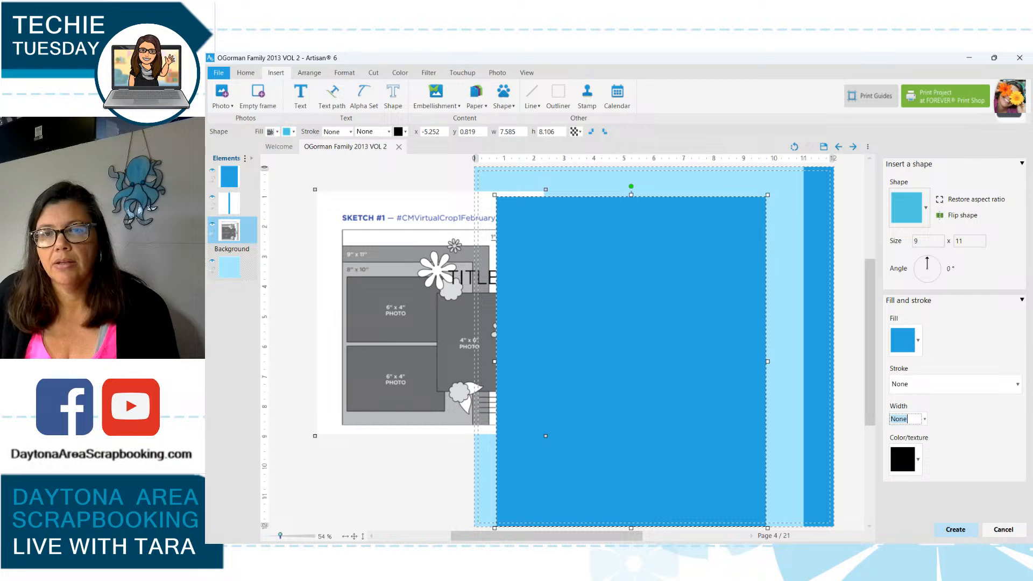
click(955, 530)
drag(691, 443, 669, 443)
Bring the sketch image in front of all other elements and shift it farther left off the page.
click(229, 230)
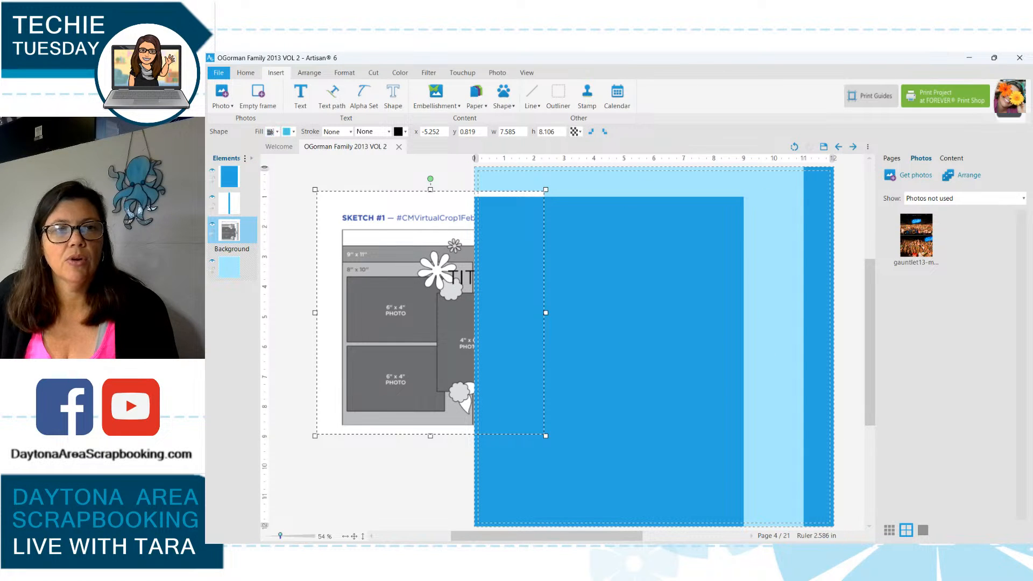
drag(229, 231, 229, 173)
drag(447, 341, 418, 355)
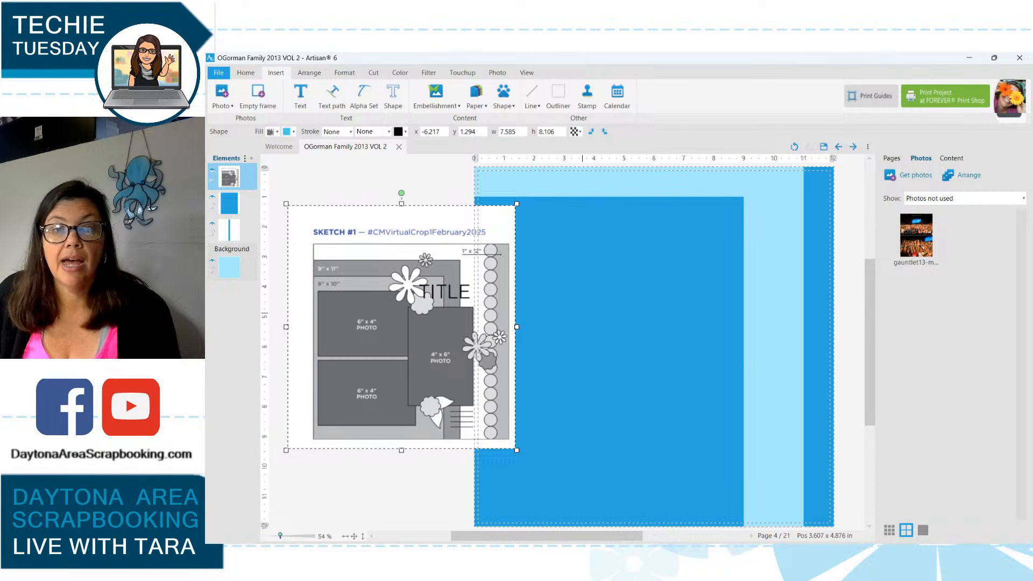
Duplicate the 9 by 11 rectangle and resize the copy to 8 in wide and 10 in high.
click(586, 312)
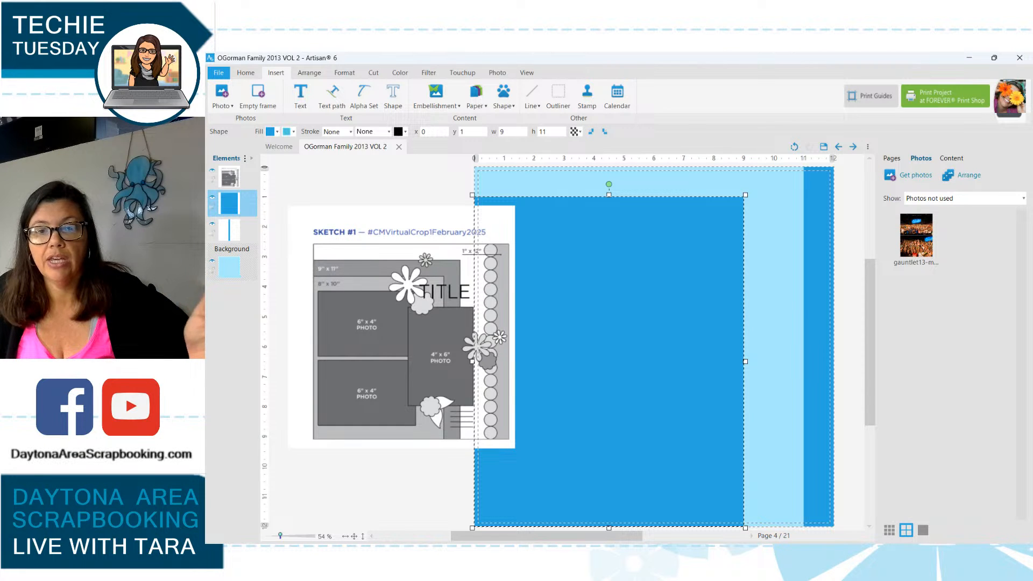
key(ctrl+v)
drag(713, 329, 668, 352)
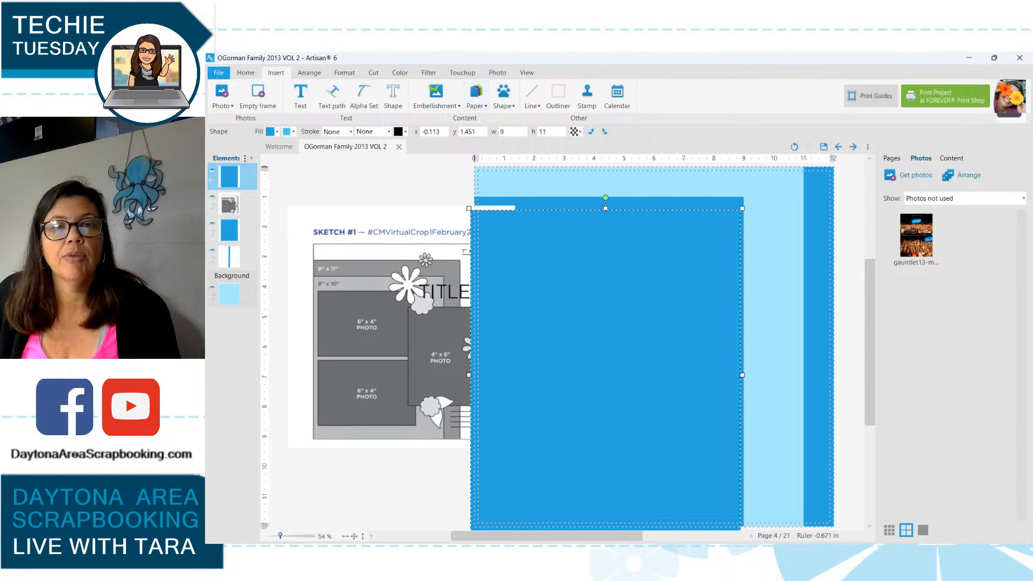
click(508, 132)
double_click(508, 132)
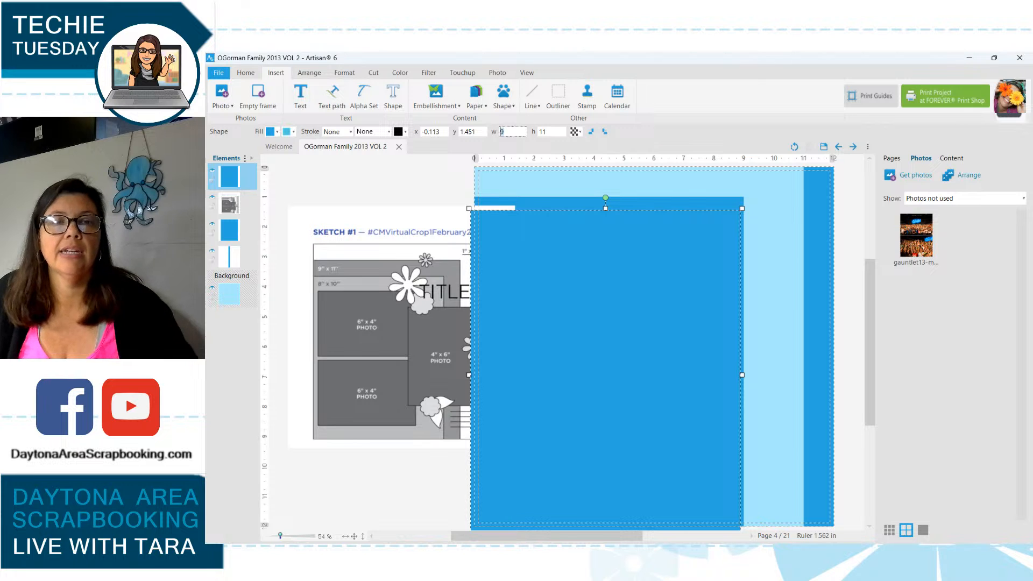
key(Tab)
text(10)
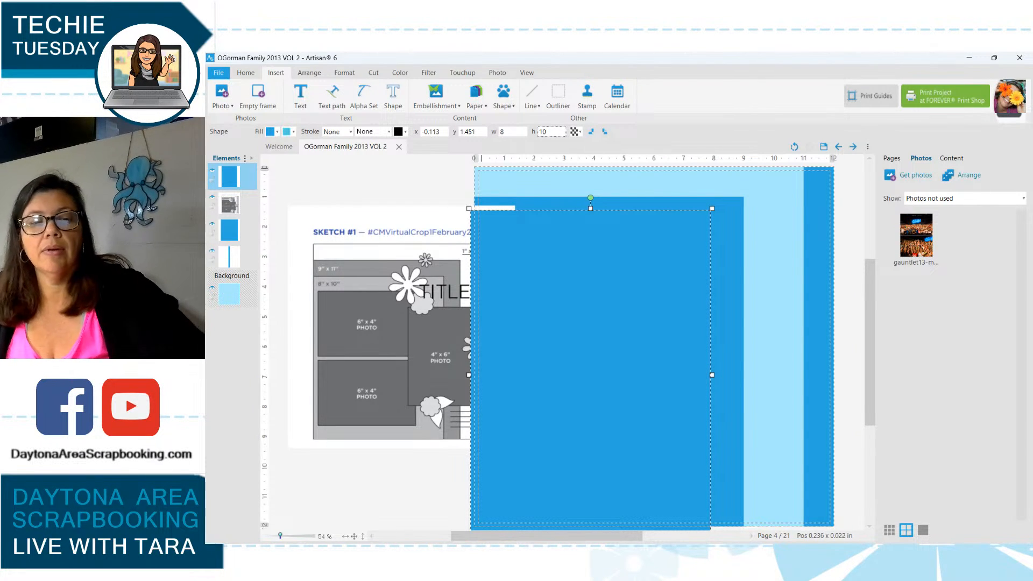
key(Return)
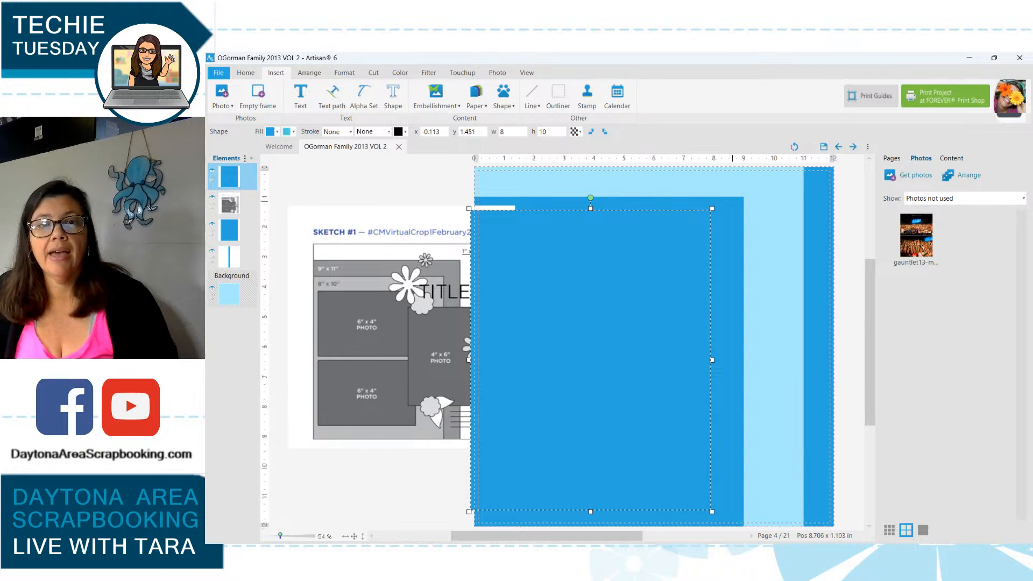
Give the 8 by 10 copy a very pale blue fill and align it to the page's bottom-left corner at x 0, y 2.
drag(645, 345, 650, 359)
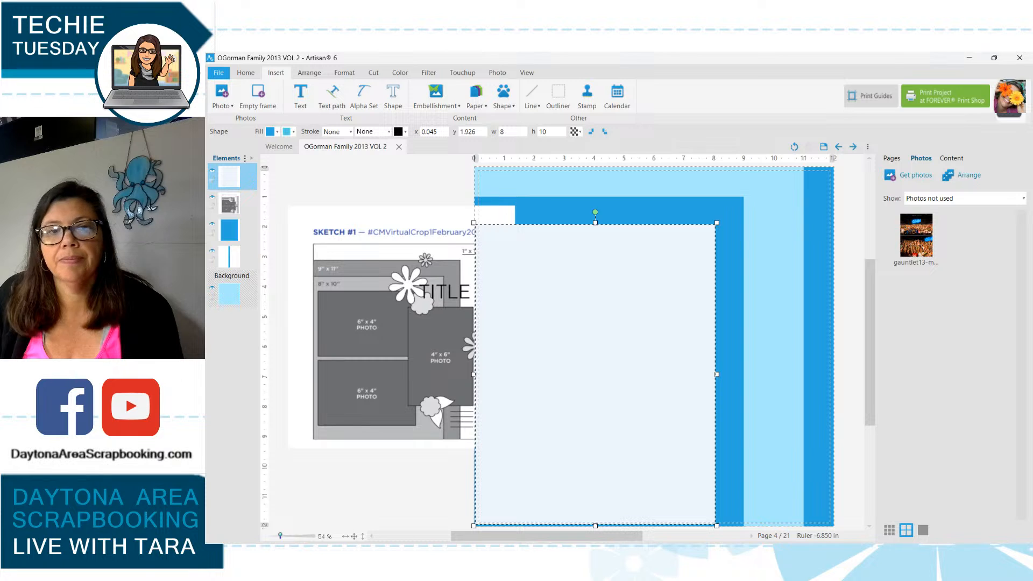
click(409, 485)
click(549, 411)
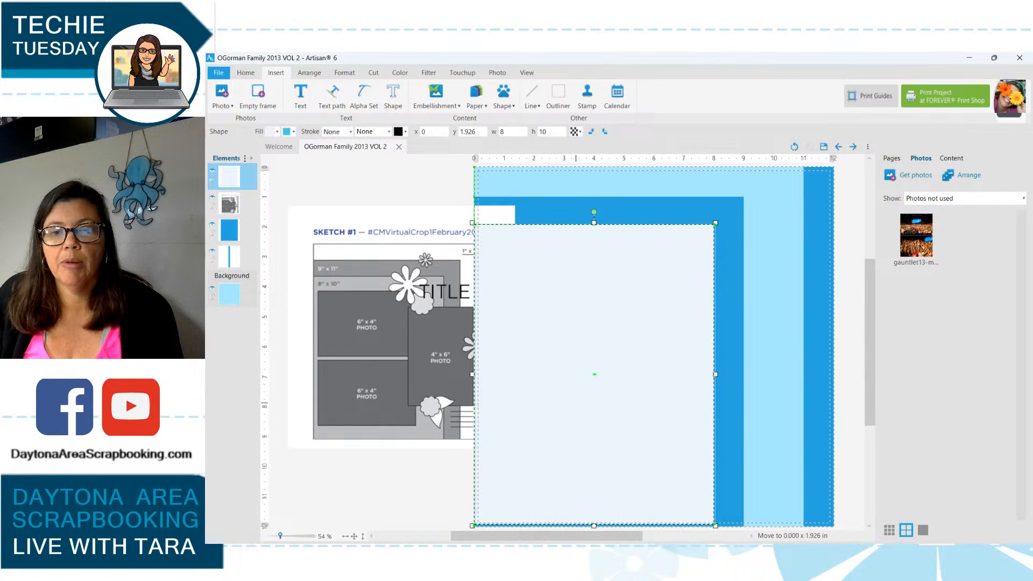
drag(576, 403, 574, 404)
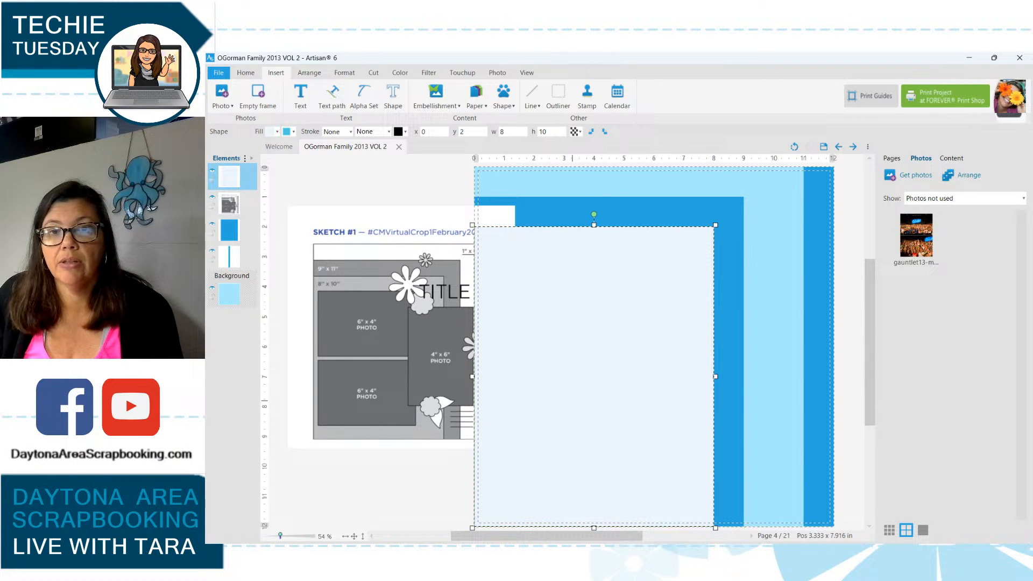
Raise the sketch image to the top of the element stack and place it at about x -6.8, y 1.9, overlapping the page's left edge.
click(389, 167)
mouse_move(355, 269)
mouse_down()
mouse_move(344, 270)
mouse_move(355, 284)
mouse_up()
drag(230, 204, 230, 169)
drag(371, 322, 362, 288)
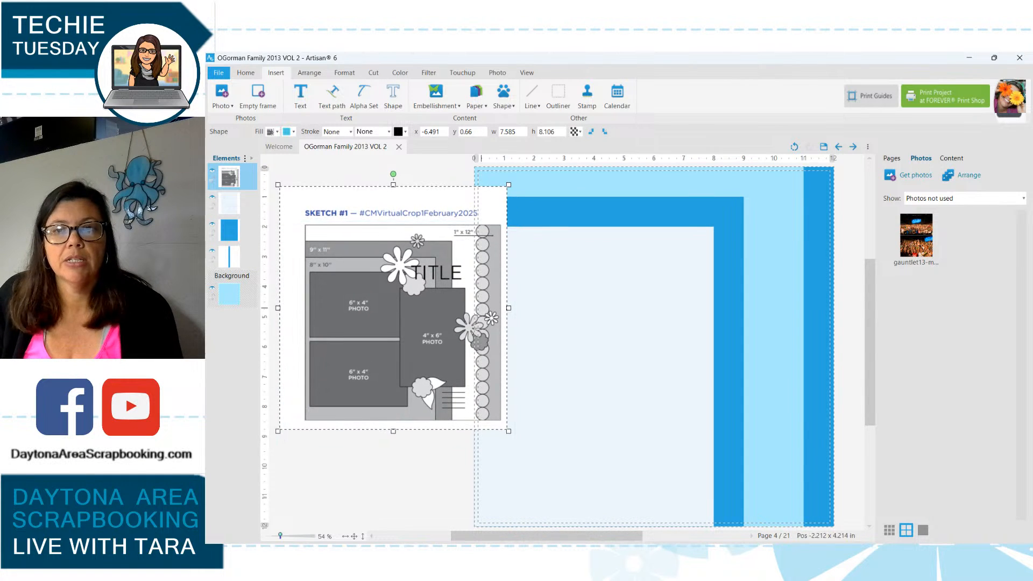
scroll(694, 324, down, 2)
drag(443, 316, 436, 349)
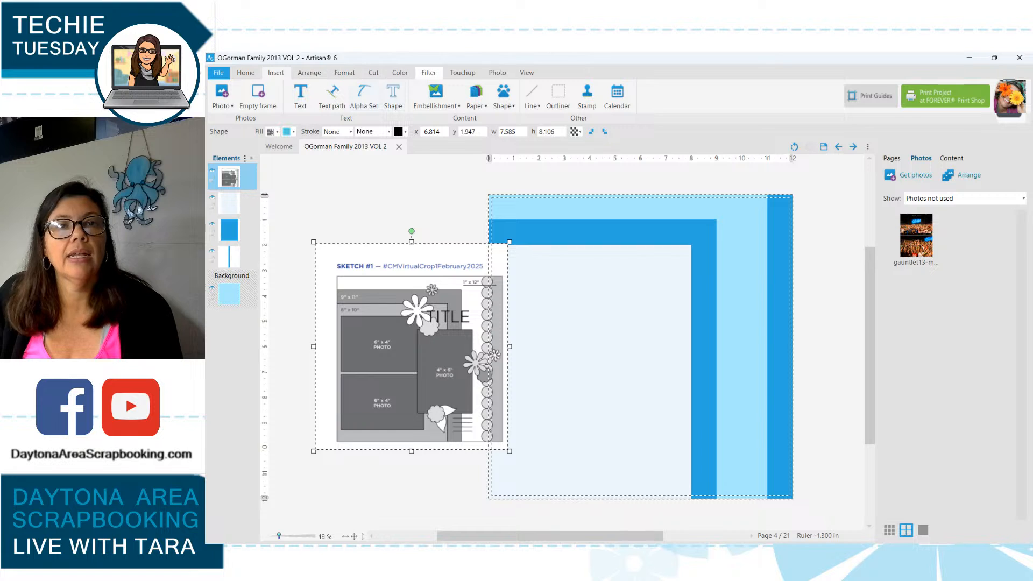
Insert an empty photo frame over the pale blue layer and size it 6 in wide by 4 in high.
click(497, 73)
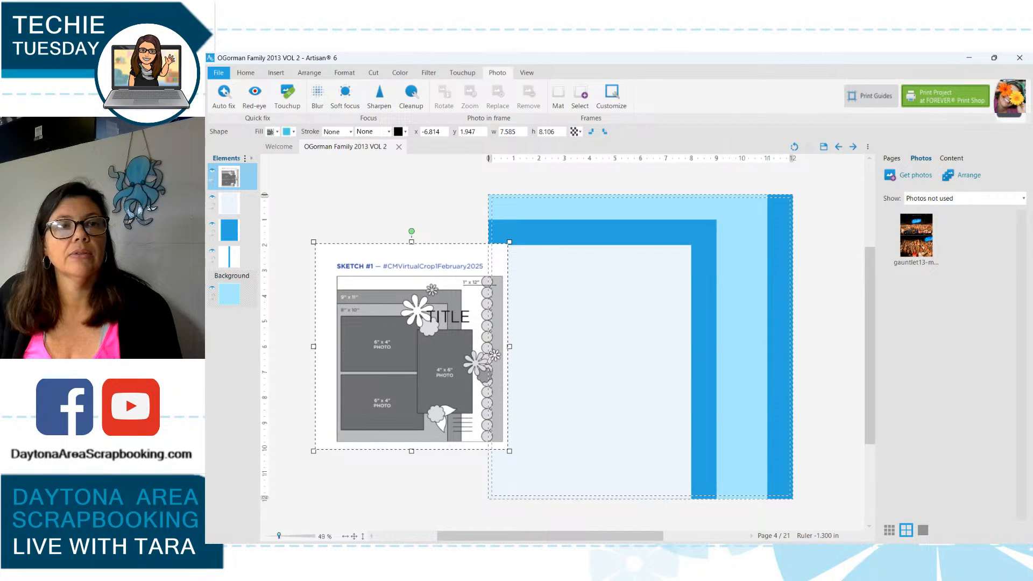
click(245, 73)
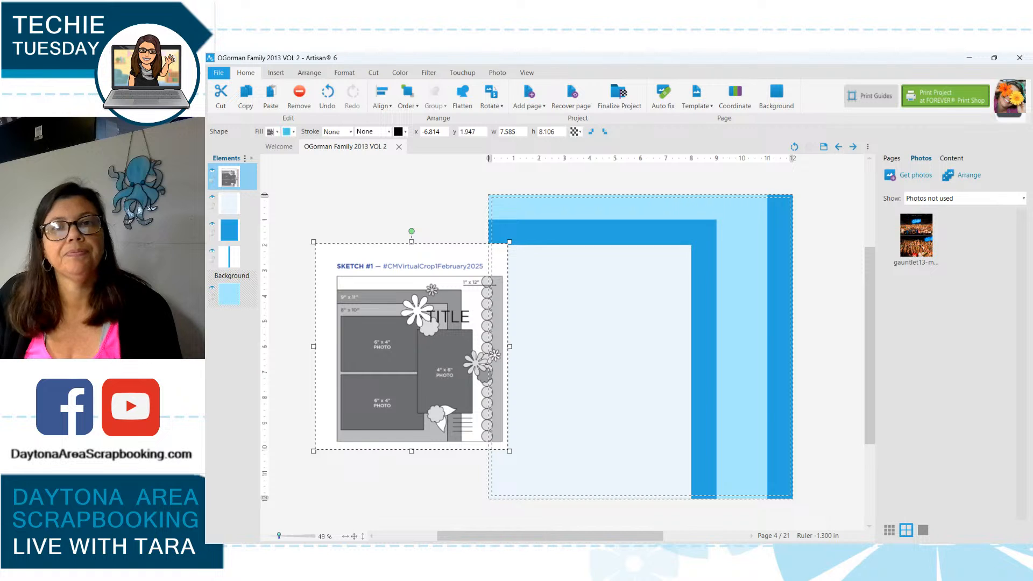
click(276, 73)
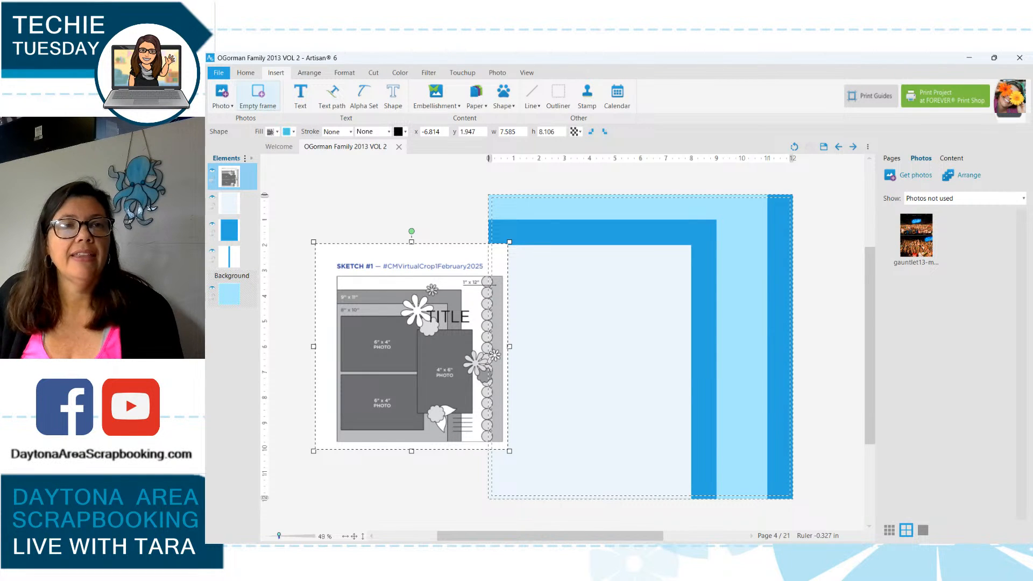
click(258, 95)
drag(648, 351, 577, 324)
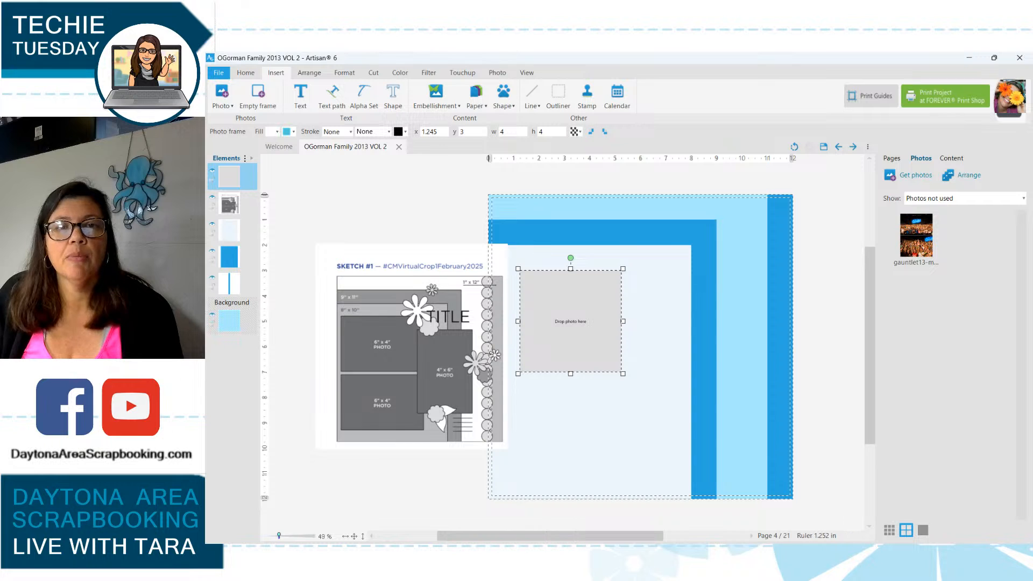
click(513, 132)
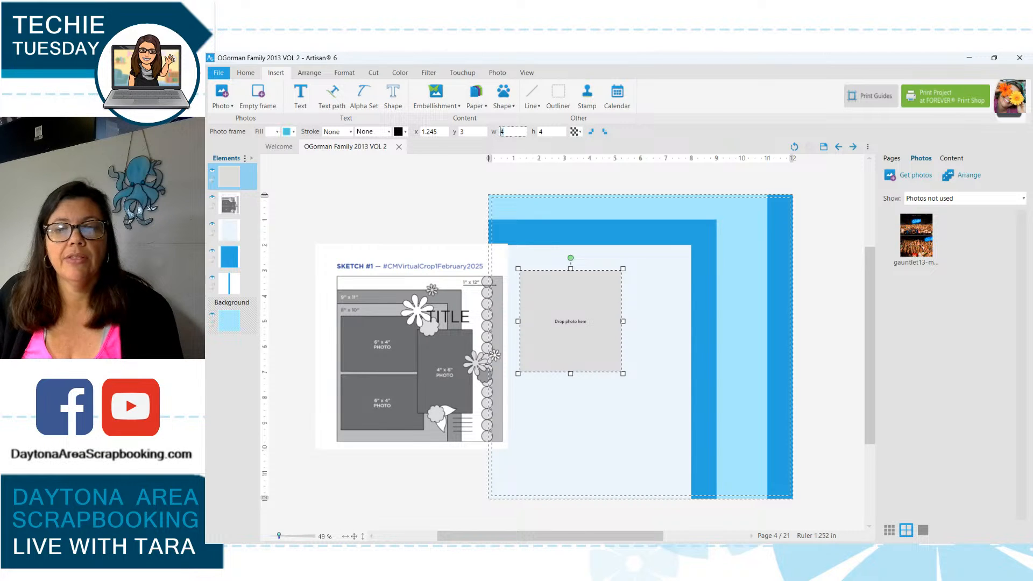
key(BackSpace)
text(6)
key(Tab)
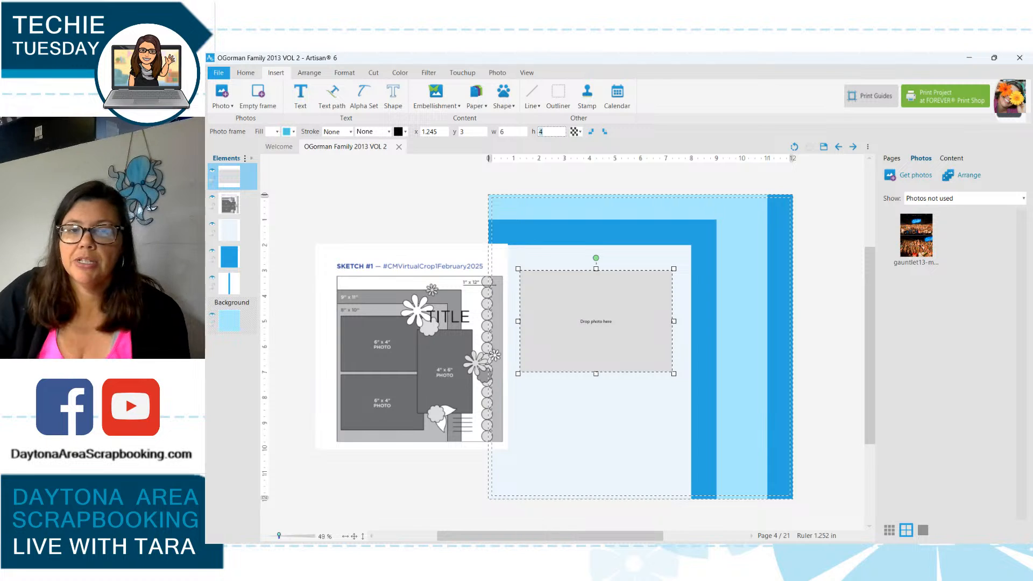
Move the 6 by 4 frame to x 0.38, y 2.813 and shift the sketch image fully off the page's left side.
drag(592, 334, 579, 334)
drag(442, 324, 397, 304)
drag(558, 296, 548, 291)
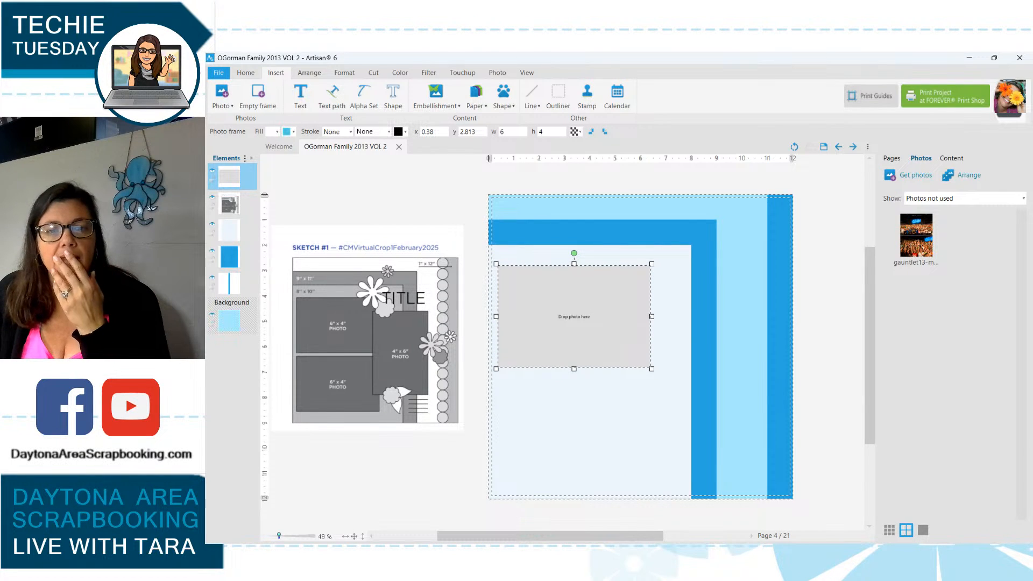
Duplicate the 6 by 4 photo frame and place the copy directly below the original at x 0.38, y 7.
click(575, 409)
key(ctrl+v)
drag(631, 340, 564, 416)
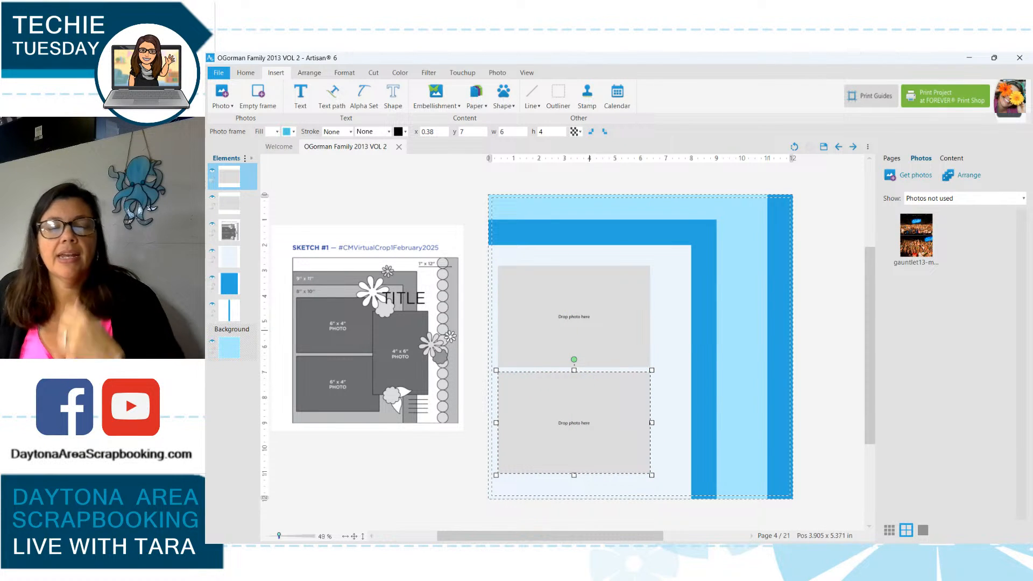
Duplicate the photo frame, size the copy 4 in wide by 6 in high, and place it at x 6.095, y 3.745 overlapping the horizontal frames.
click(588, 330)
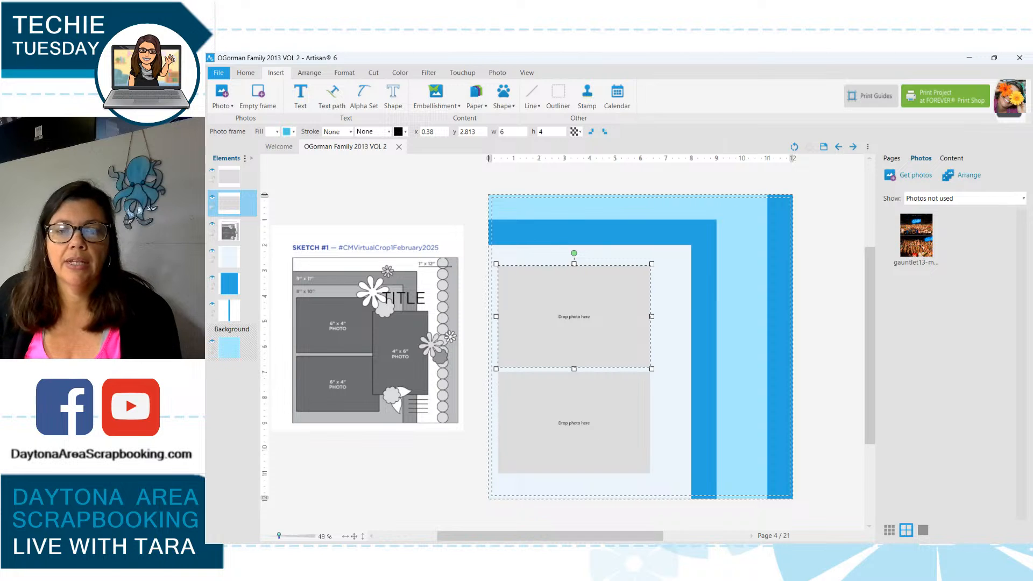
key(ctrl+v)
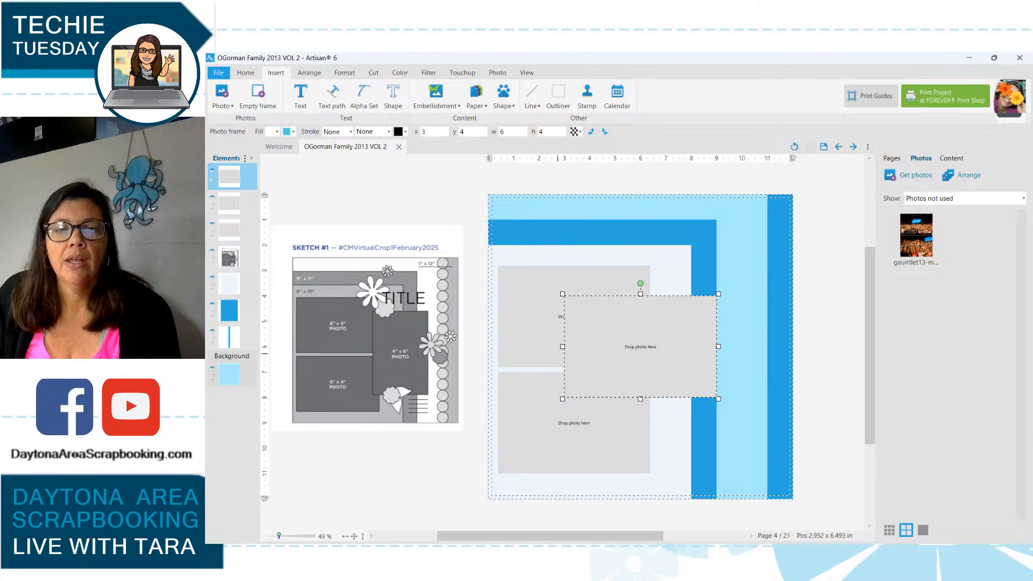
click(503, 132)
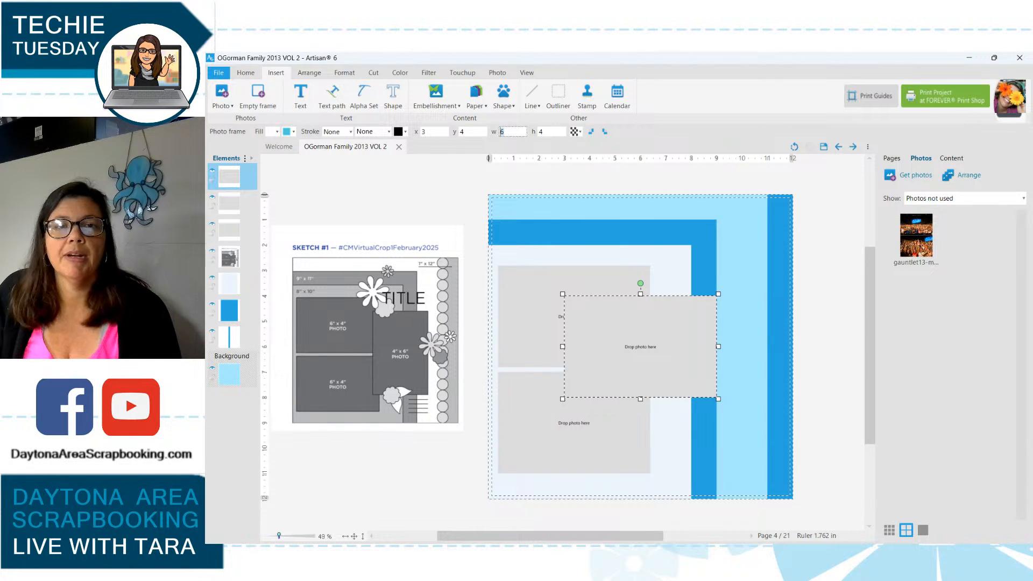
text(4)
key(Tab)
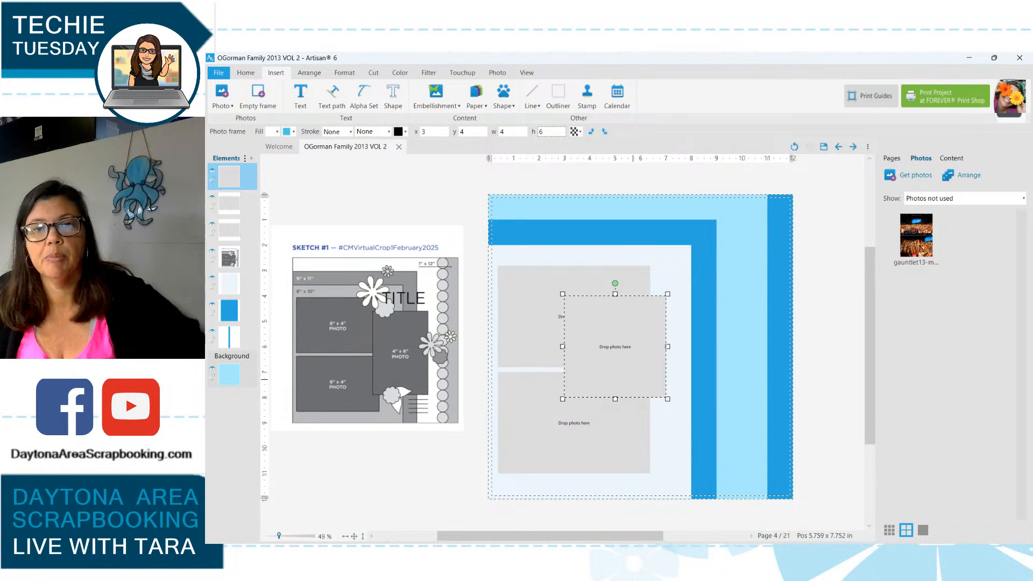
drag(628, 350, 706, 343)
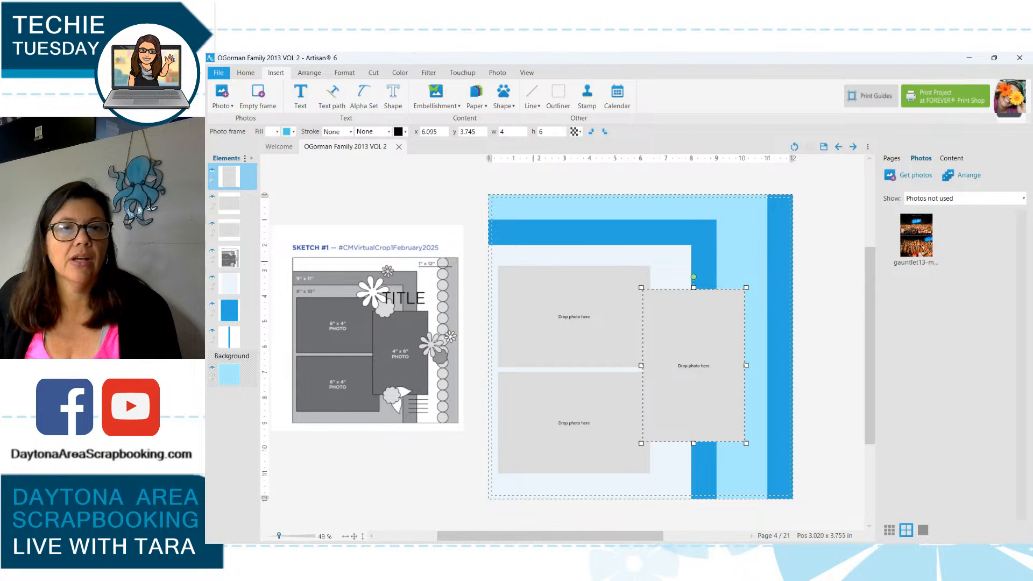
Shift the sketch image slightly toward the page and fill the upper 6 by 4 frame with the gauntlet13 photo, repositioned to show the Gauntlet sign.
click(417, 235)
drag(417, 234, 435, 233)
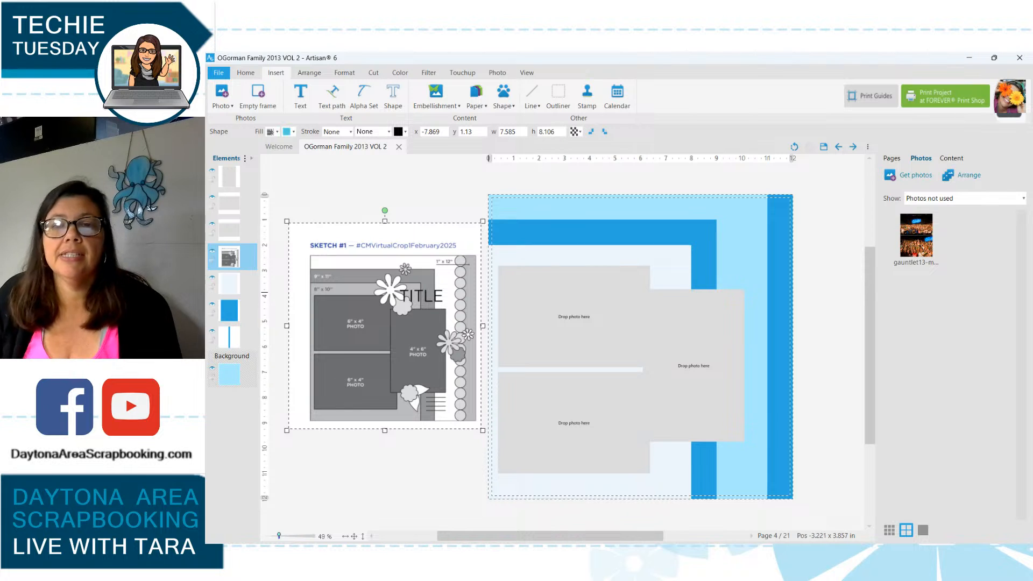
drag(917, 237, 574, 316)
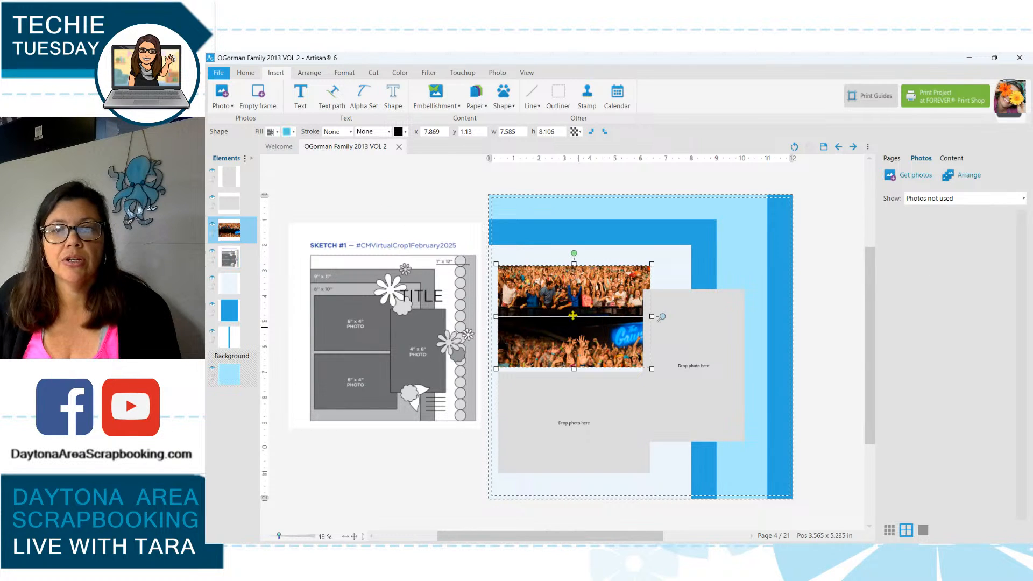
drag(571, 361, 570, 370)
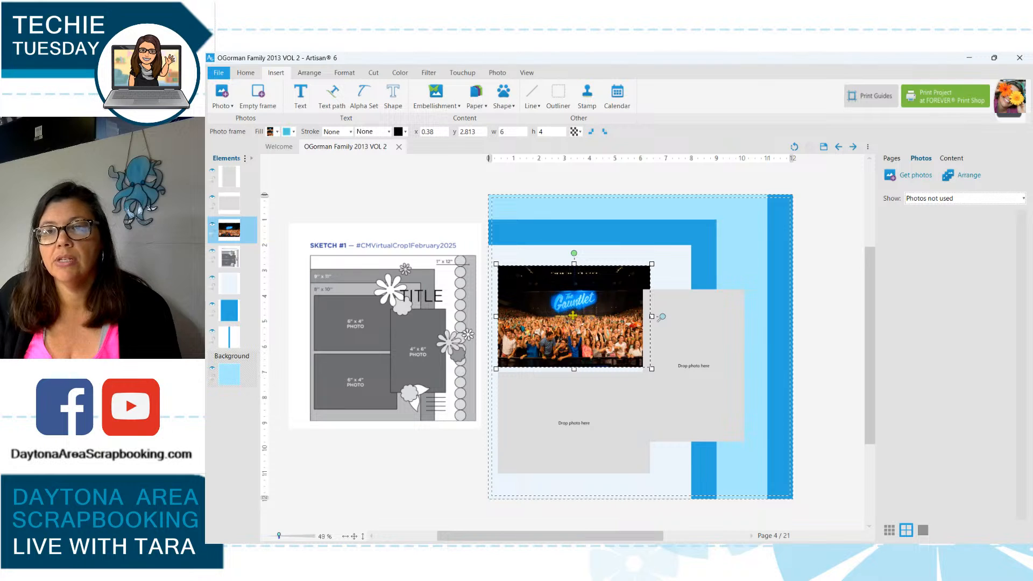
List the photos on this page and fill the lower 6 by 4 frame with the gauntlet13 photo, showing its close-up crowd.
click(930, 229)
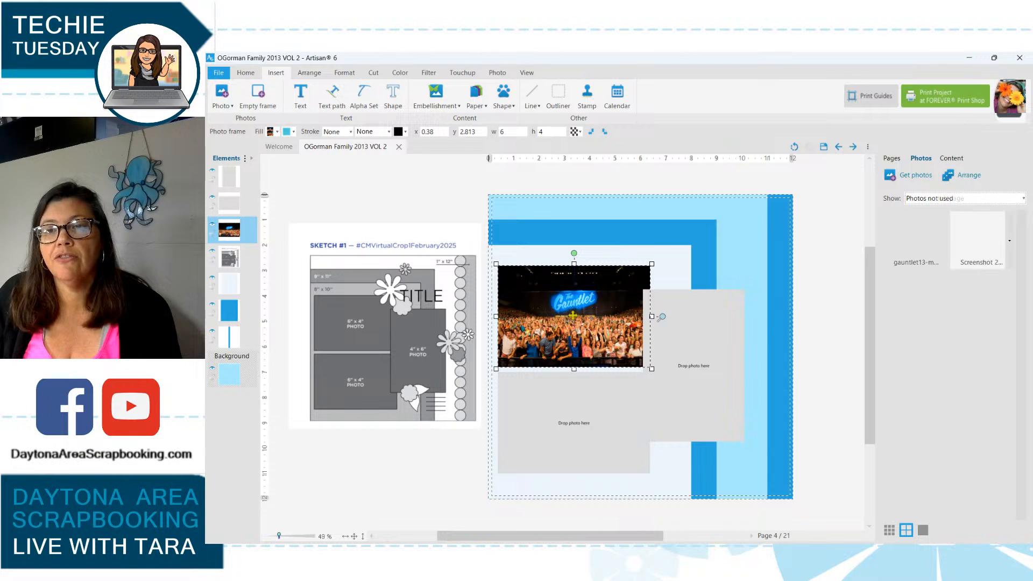
click(919, 235)
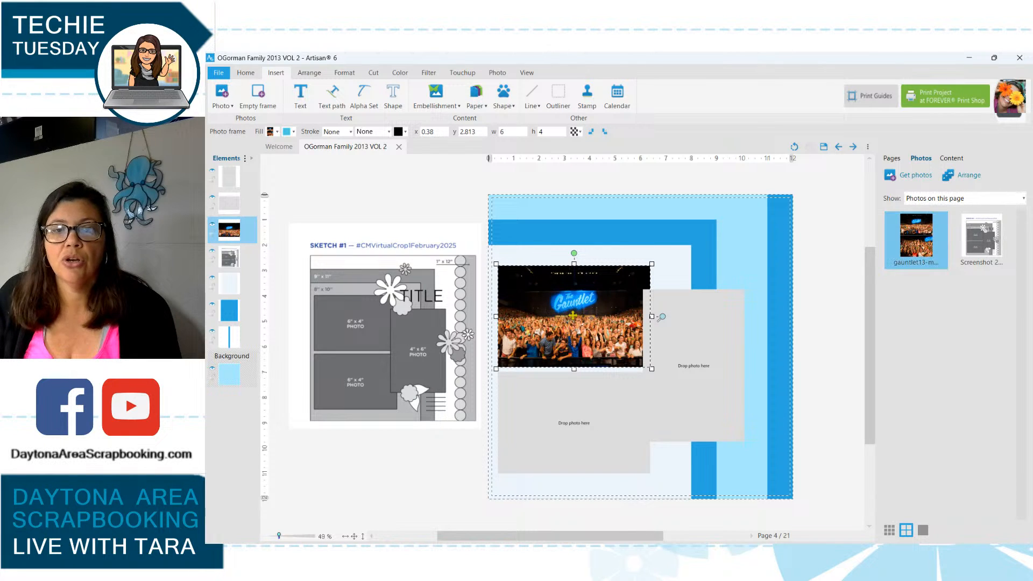
drag(918, 234, 568, 360)
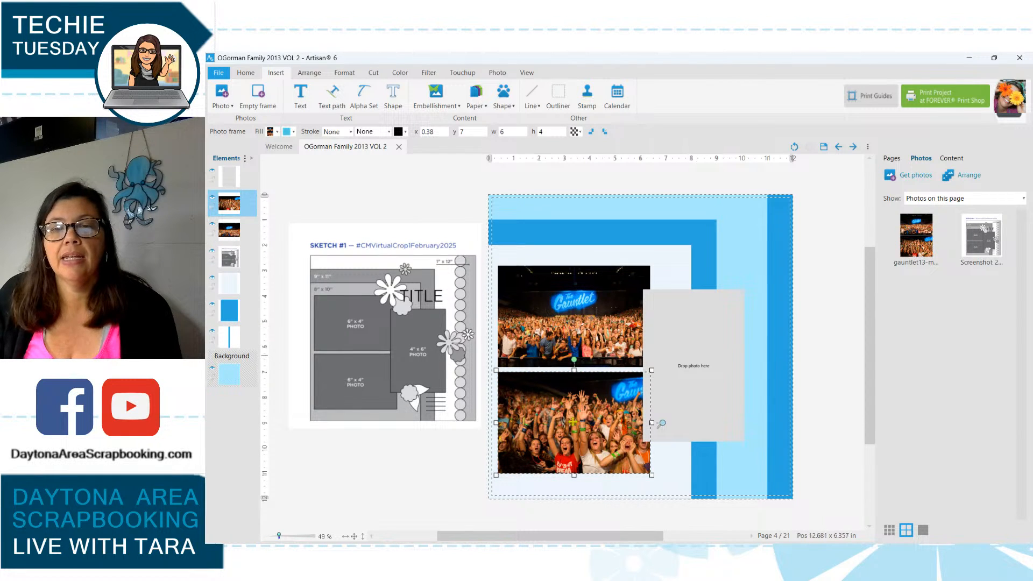
Nudge the empty 4 by 6 frame slightly right to x 6.197.
click(831, 350)
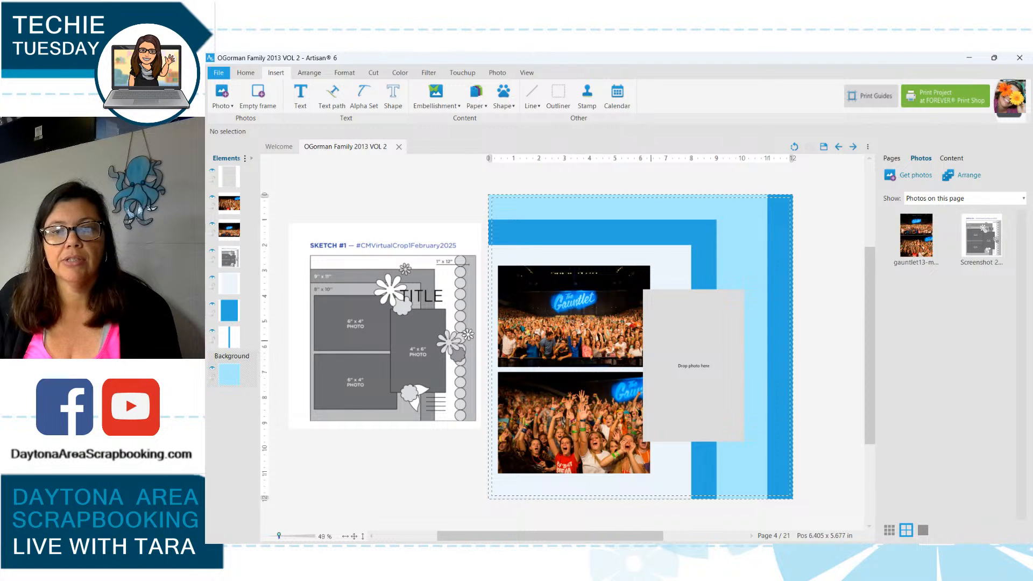
drag(656, 347, 658, 345)
Examine the two crowd photos and the empty vertical frame up close and compare their arrangement with the sketch.
scroll(620, 364, up, 4)
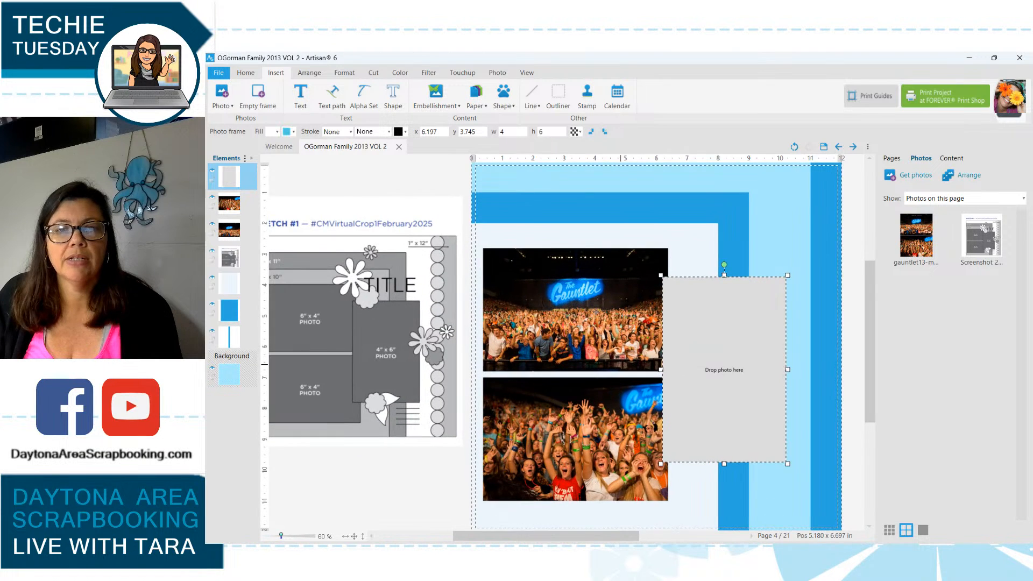
scroll(621, 364, up, 3)
scroll(622, 359, up, 3)
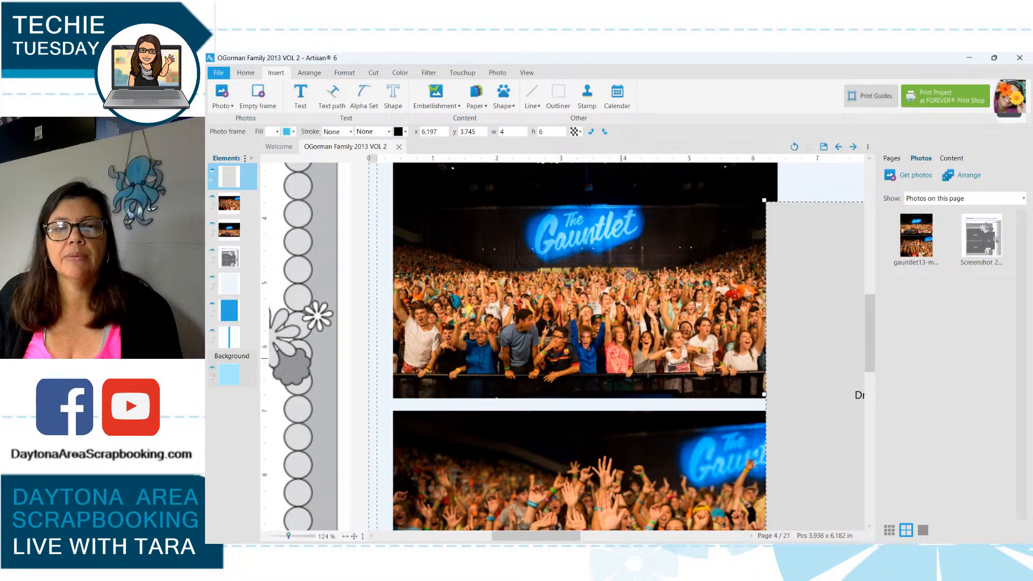
scroll(620, 358, down, 3)
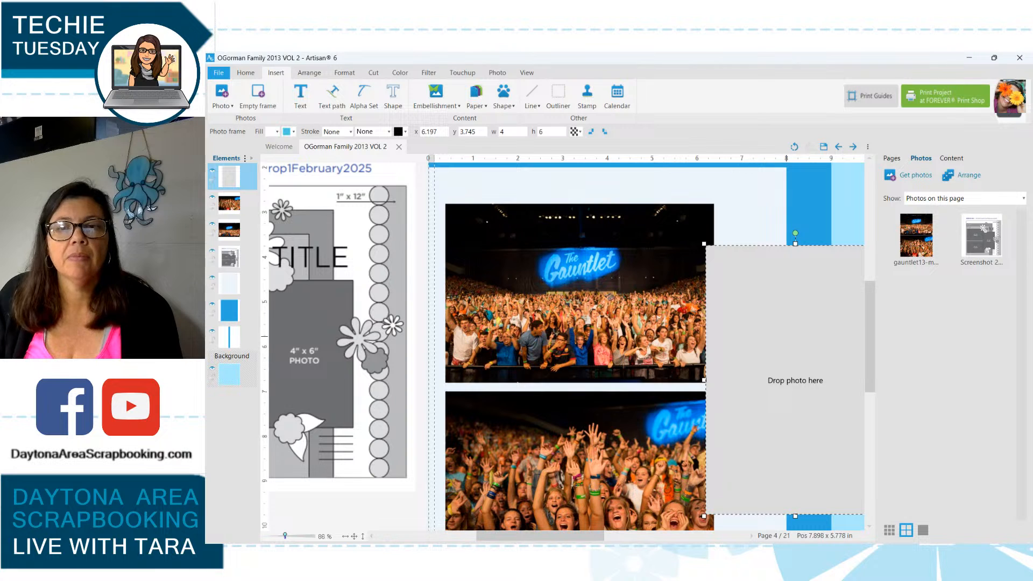
scroll(861, 348, down, 2)
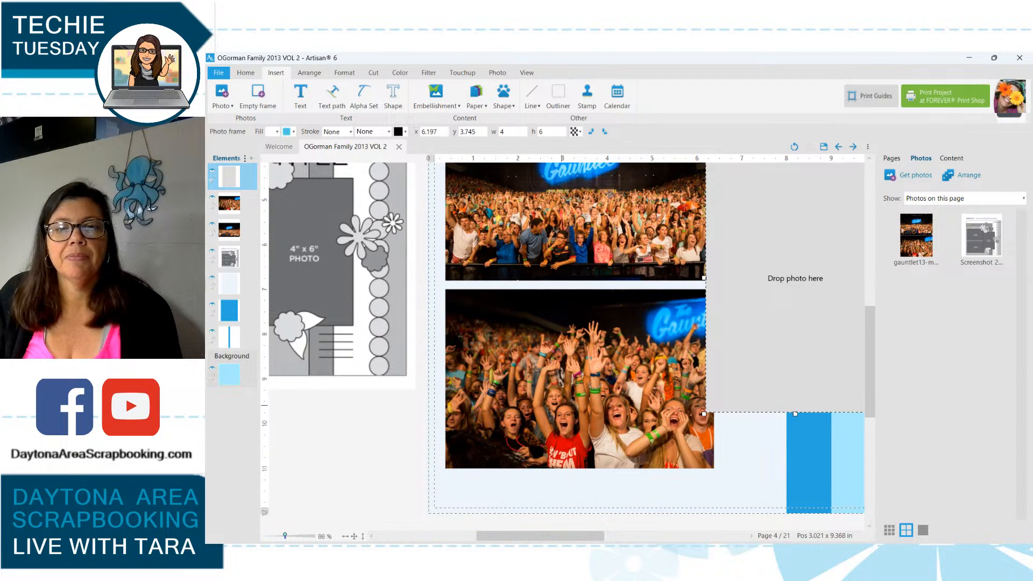
scroll(662, 312, down, 1)
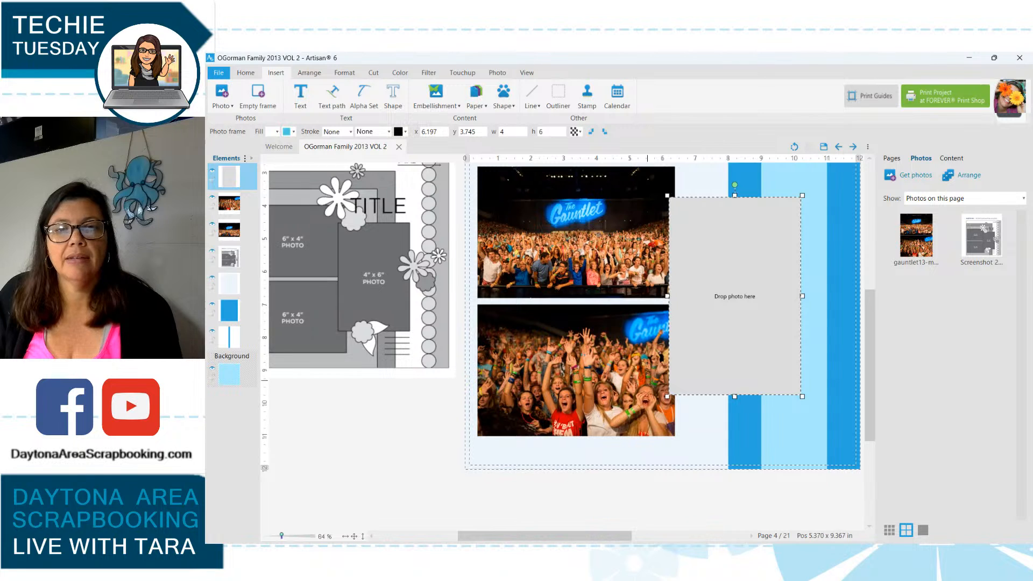
scroll(684, 320, up, 1)
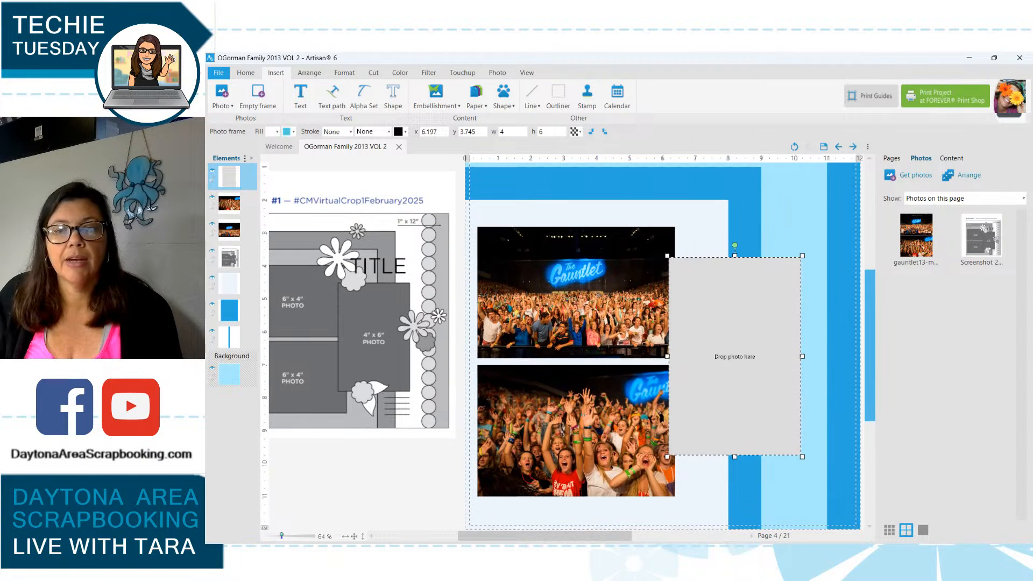
click(357, 325)
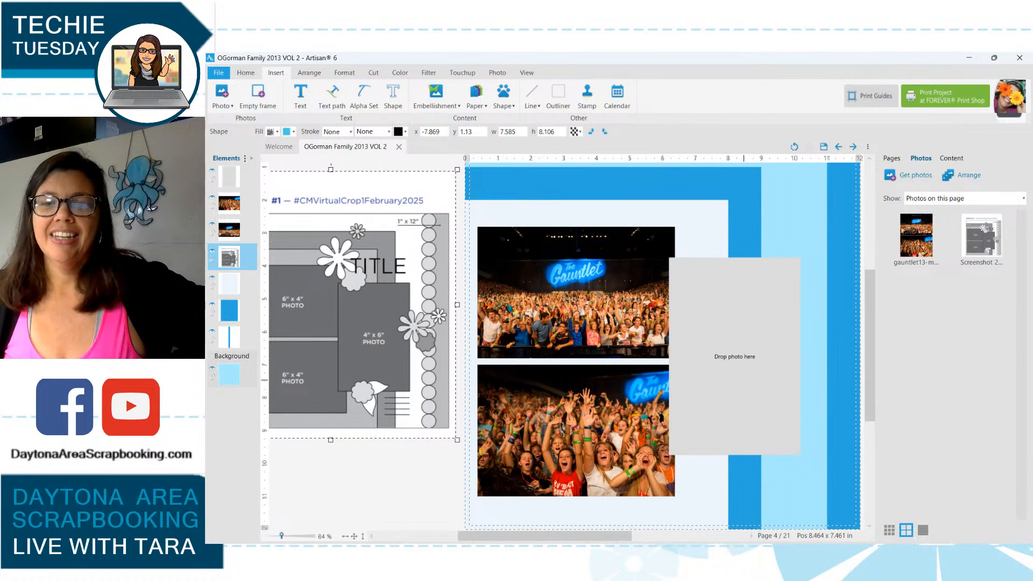
scroll(786, 343, down, 2)
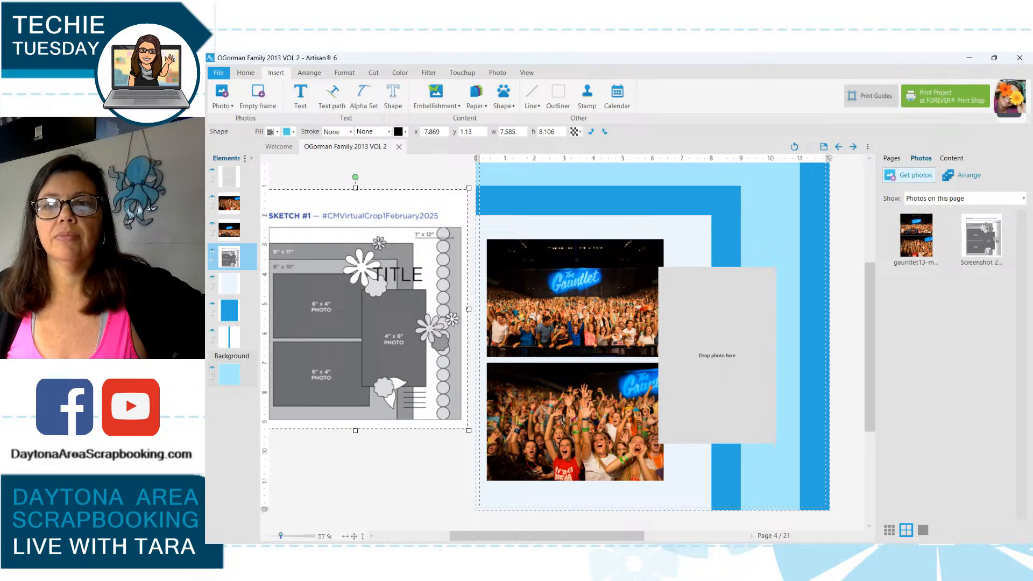
Look through the Scrap Happy Digital kit's papers for a piece that suits the empty vertical frame.
click(952, 159)
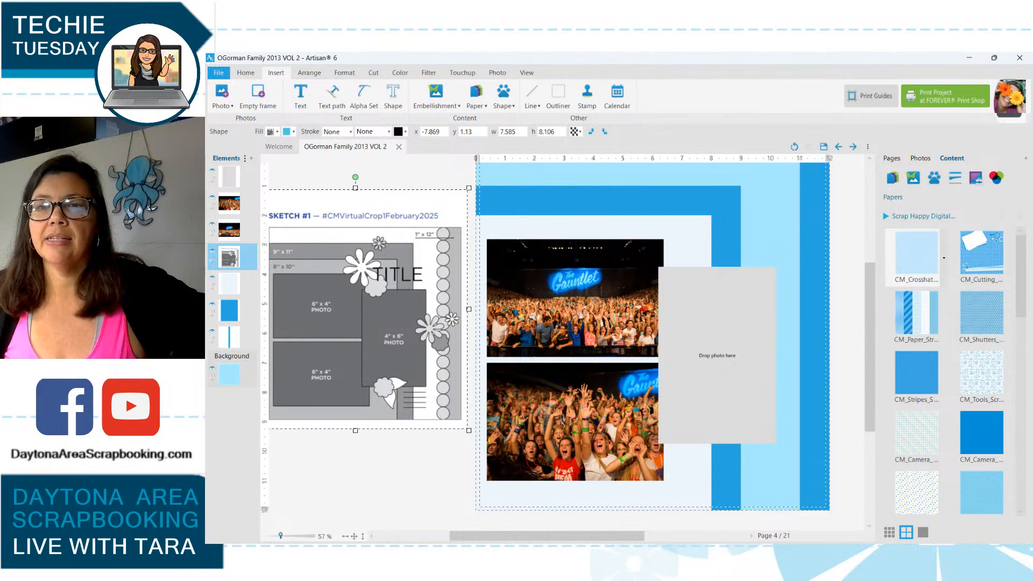
scroll(916, 377, down, 3)
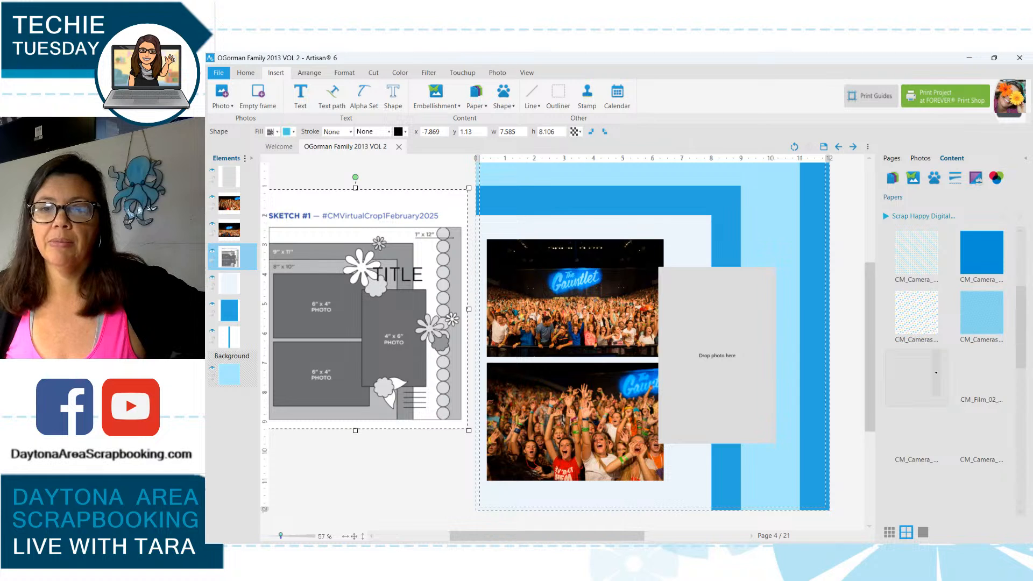
scroll(939, 375, down, 5)
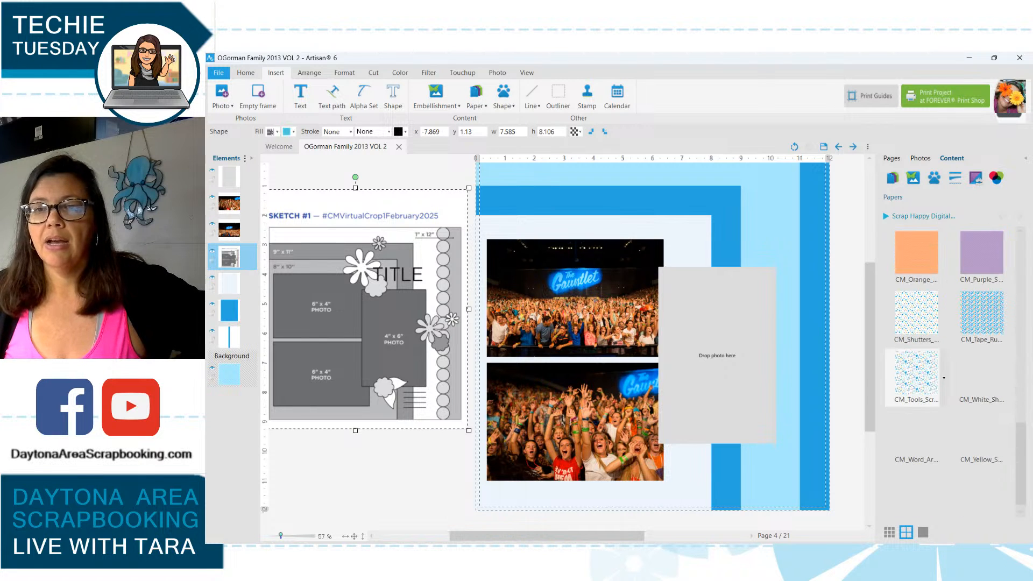
scroll(944, 378, down, 3)
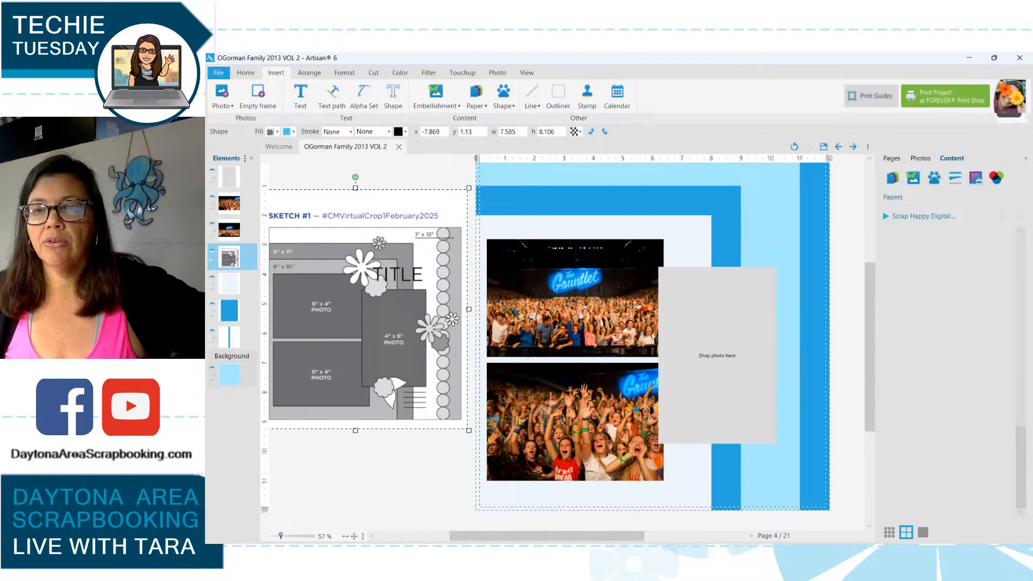
scroll(916, 377, up, 8)
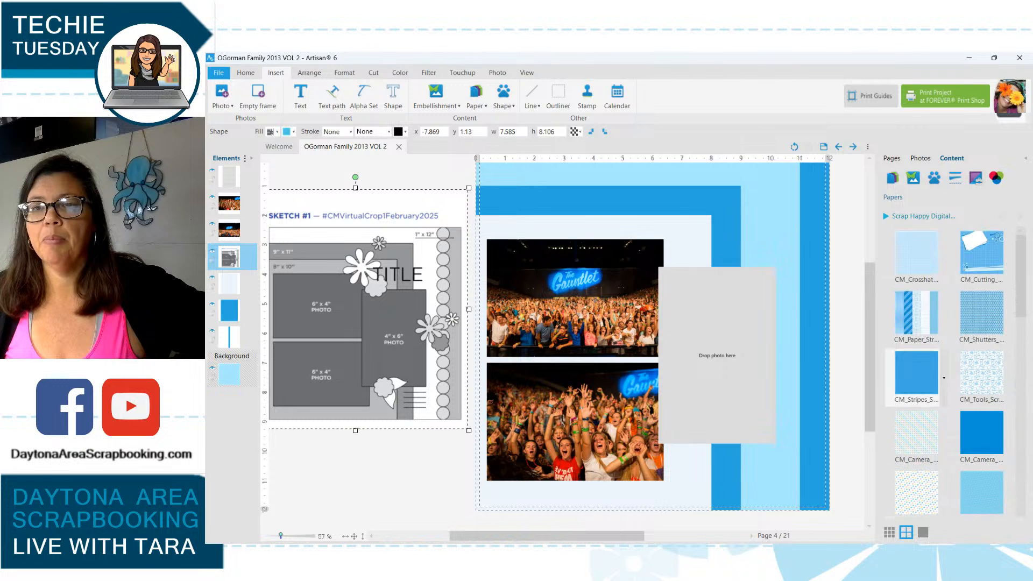
Try the Who/What/Where/When card from the kit's embellishments in the vertical frame, replacing it with the blue CM_Cameras journaling card.
click(913, 177)
scroll(980, 376, down, 10)
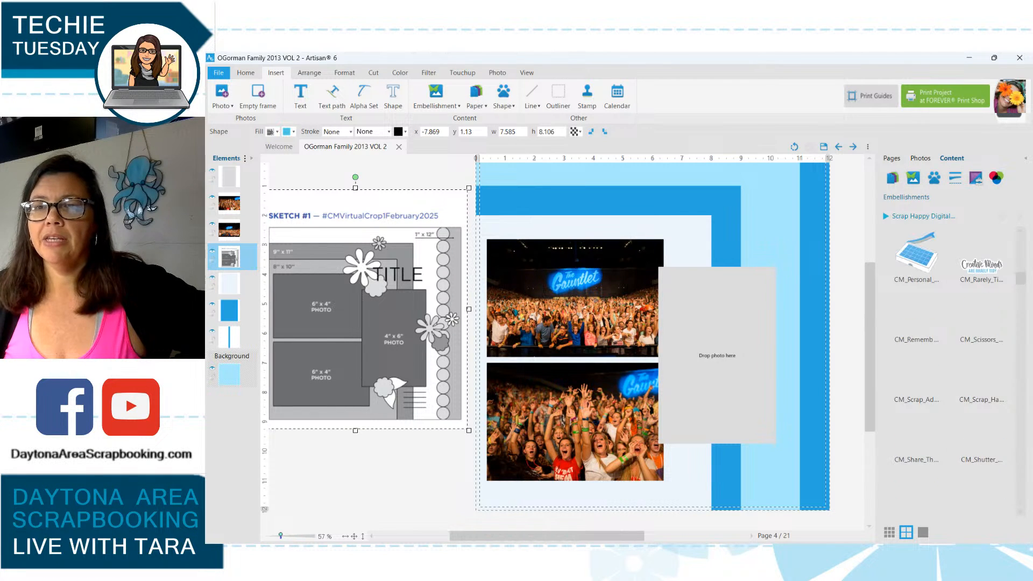
scroll(950, 344, down, 10)
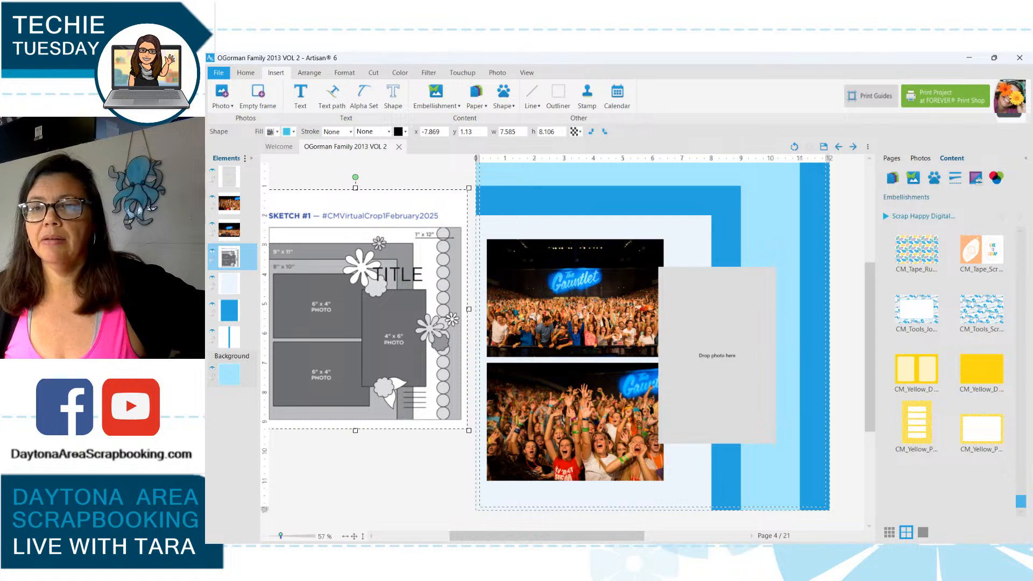
scroll(950, 350, up, 5)
scroll(950, 371, up, 3)
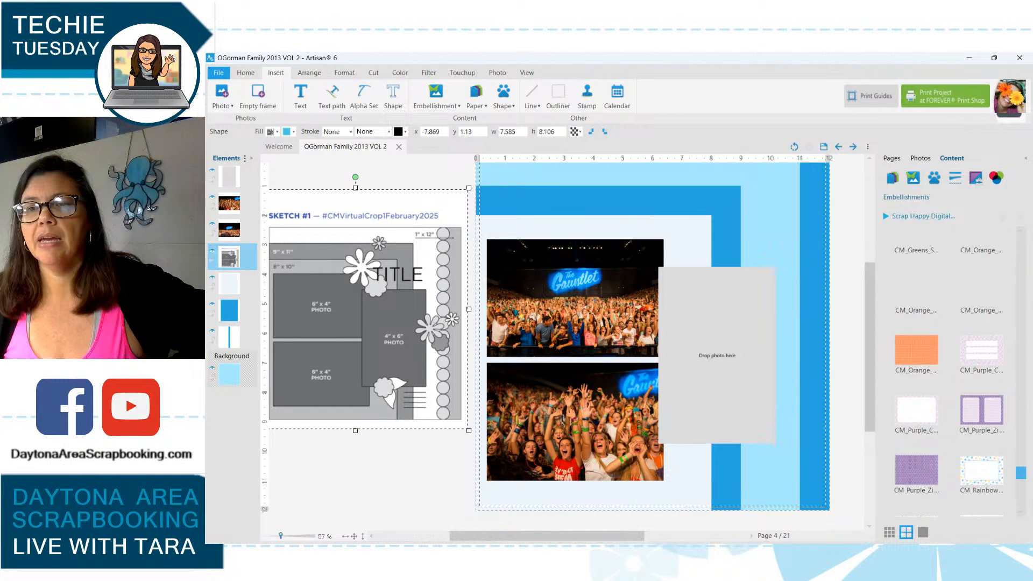
scroll(950, 371, up, 5)
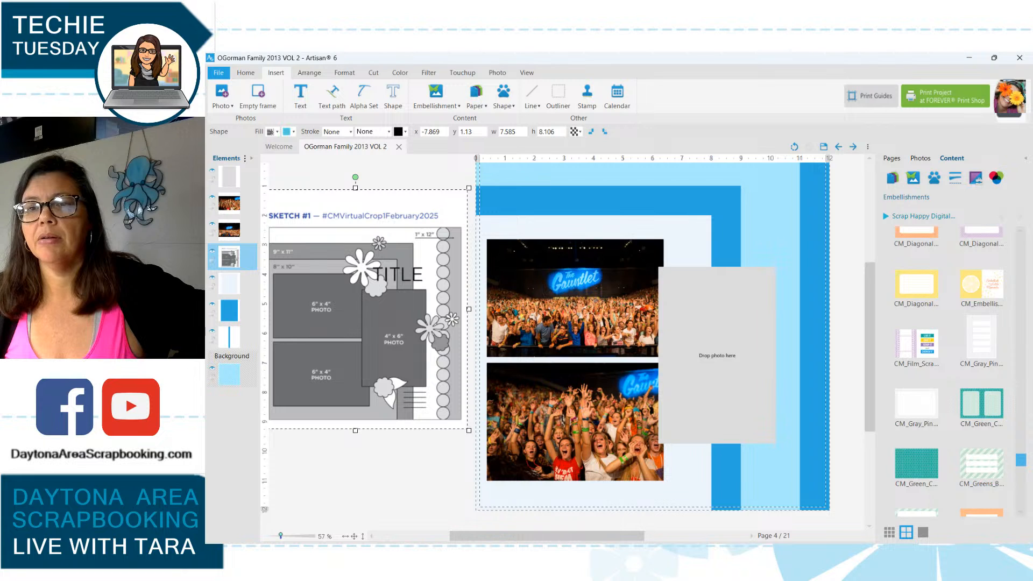
scroll(949, 372, up, 5)
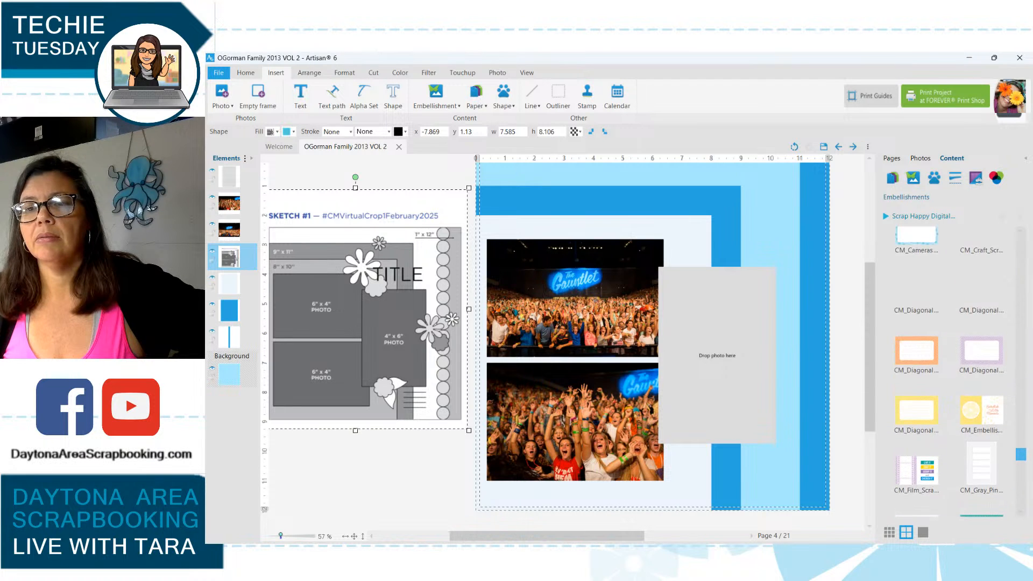
scroll(950, 372, up, 1)
scroll(950, 372, up, 5)
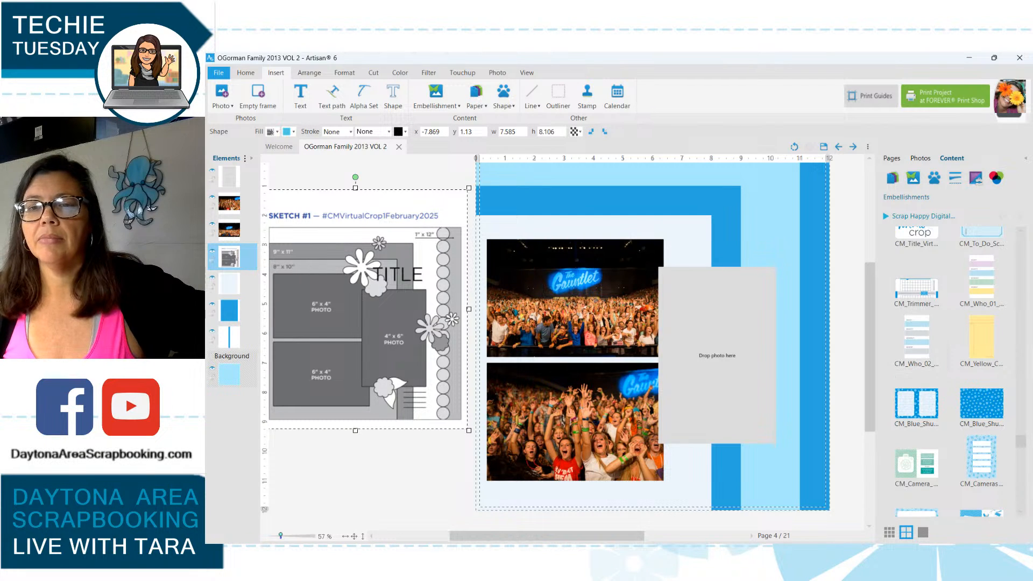
drag(917, 339, 731, 345)
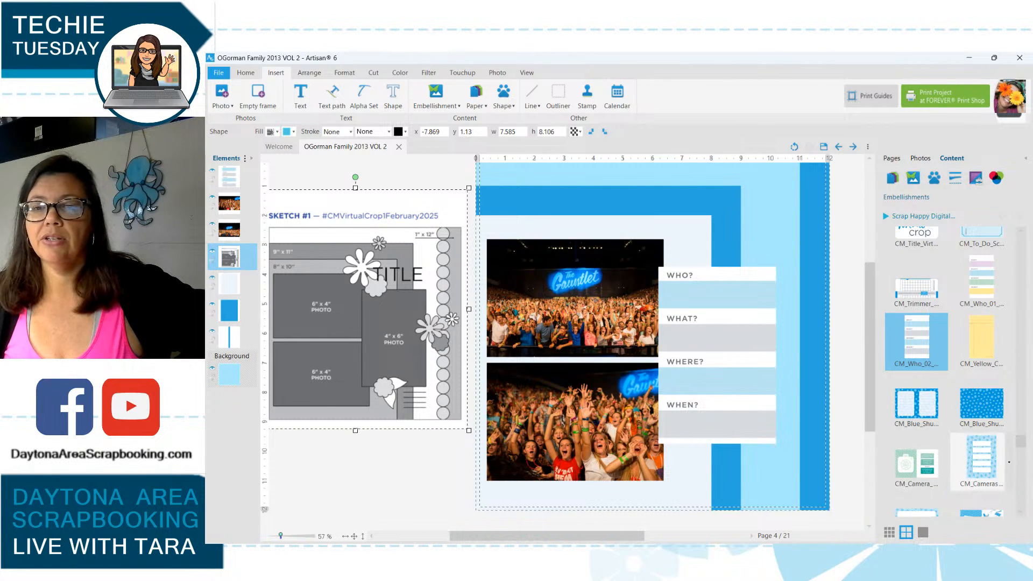
drag(981, 460, 733, 363)
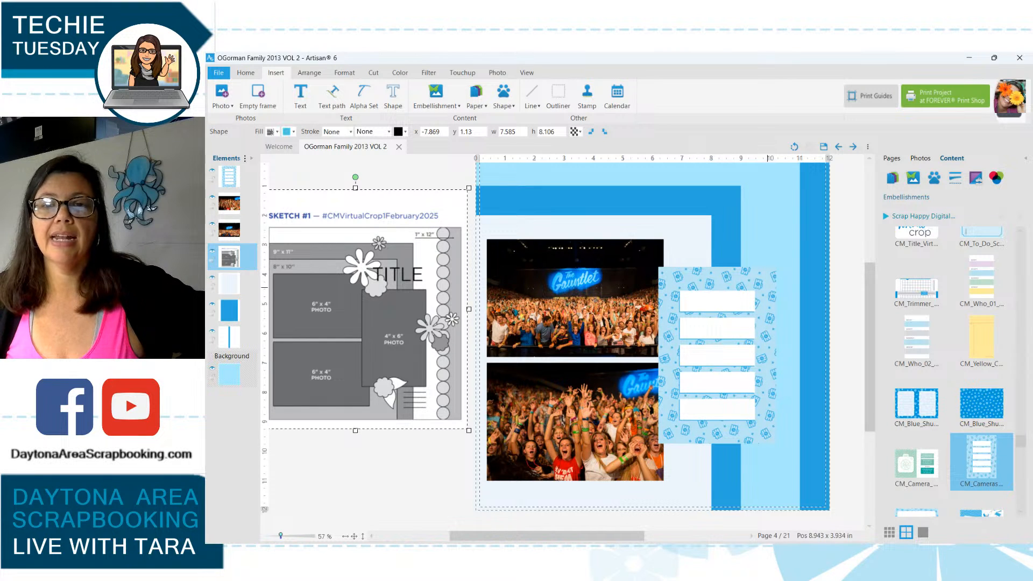
Switch the embellishment source from the Scrap Happy kit to the Noteworthy kit.
scroll(982, 382, down, 3)
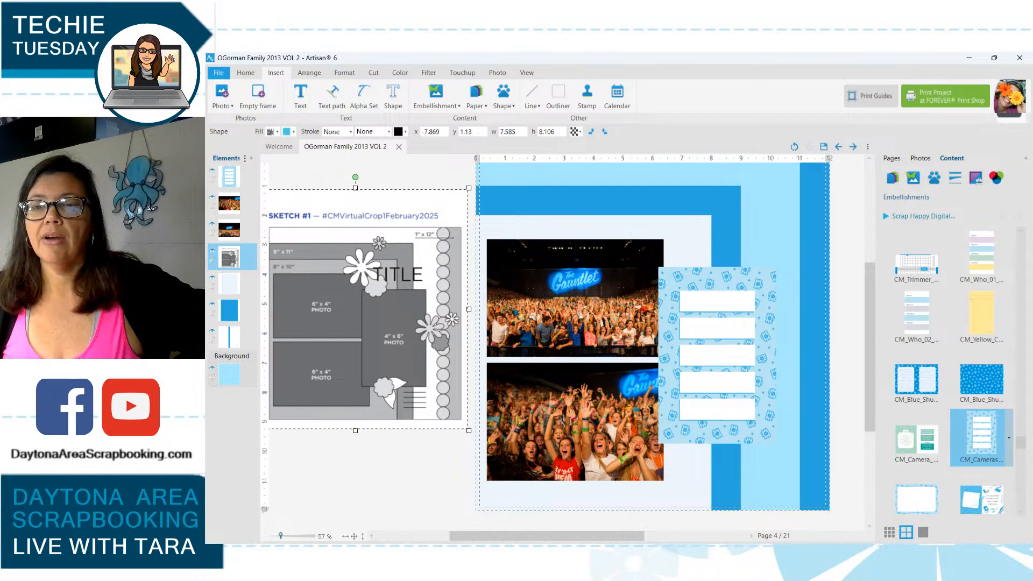
scroll(982, 382, down, 2)
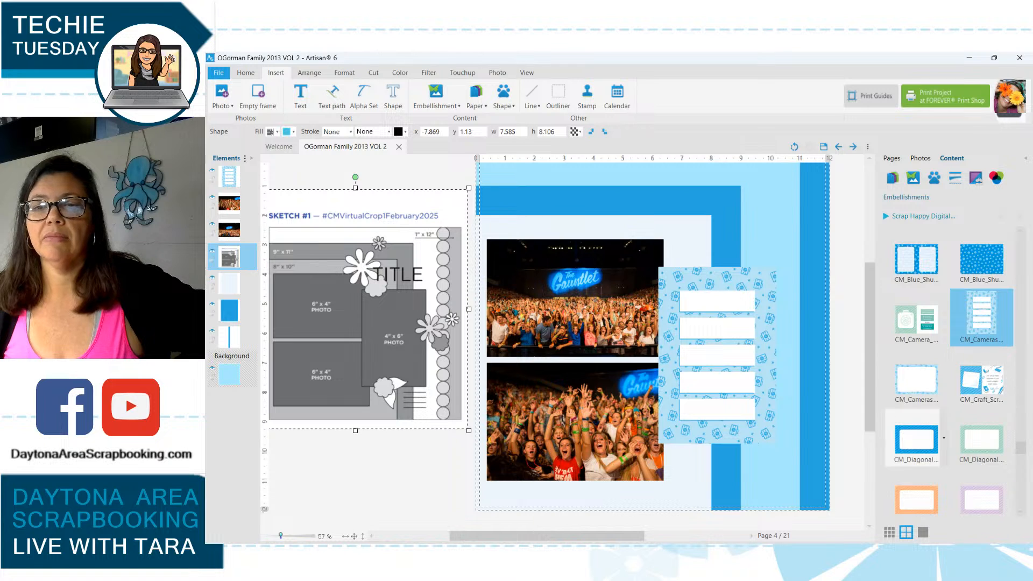
scroll(916, 377, up, 3)
click(923, 216)
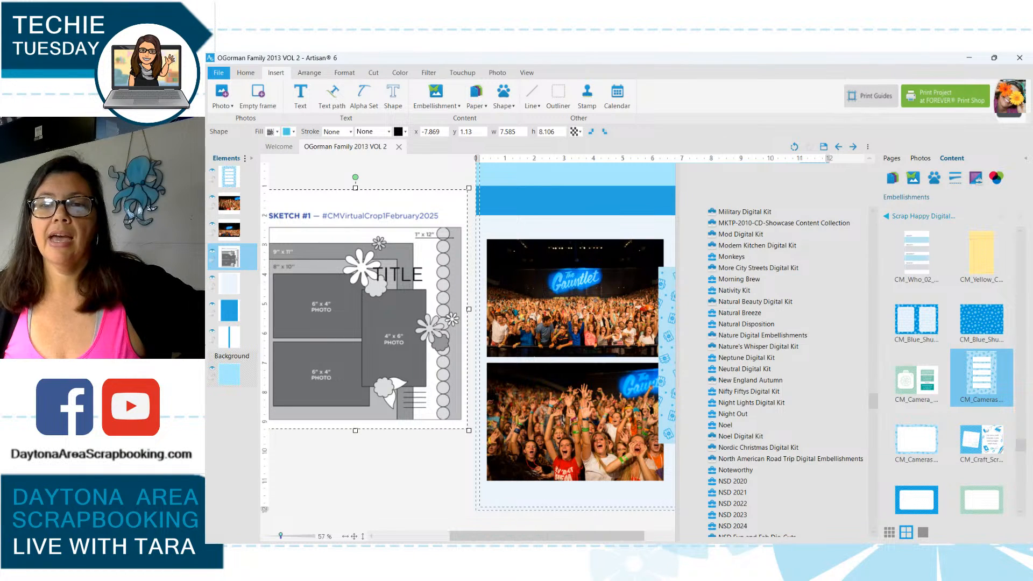
drag(873, 402, 874, 406)
click(753, 347)
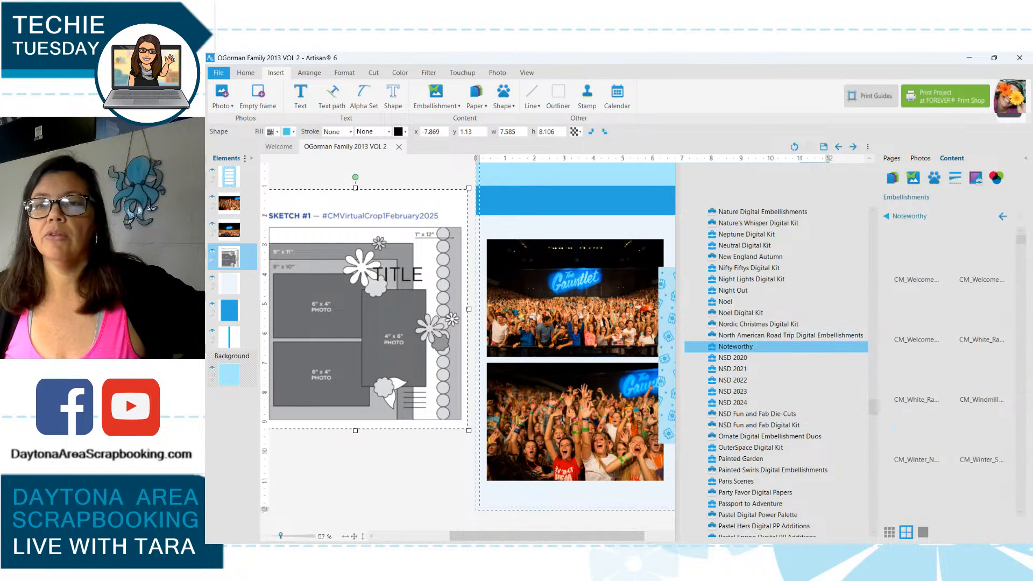
click(910, 217)
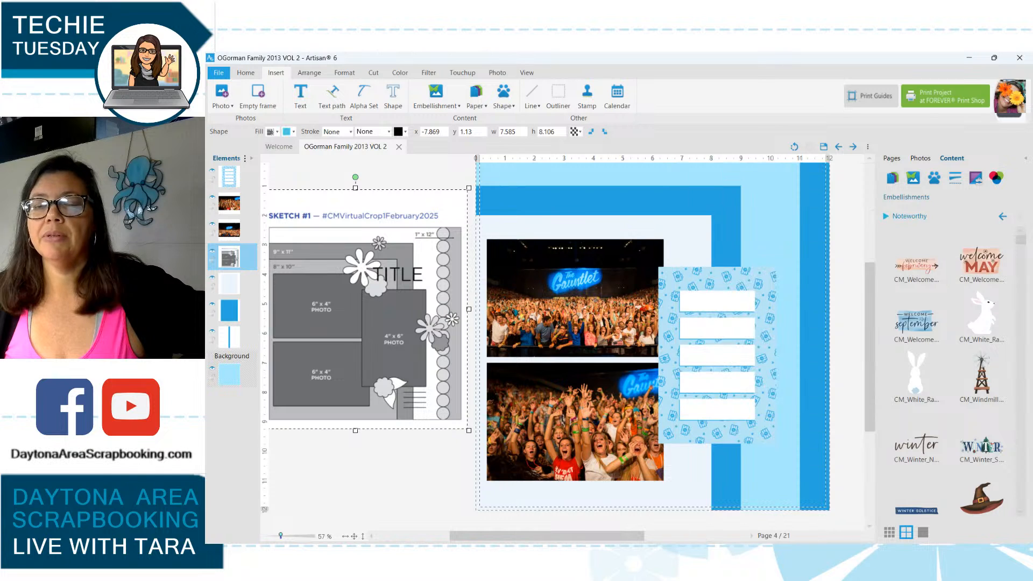
Find the Noteworthy journaling cards and try the blue denim notepad card in the vertical frame.
drag(1021, 240, 1021, 342)
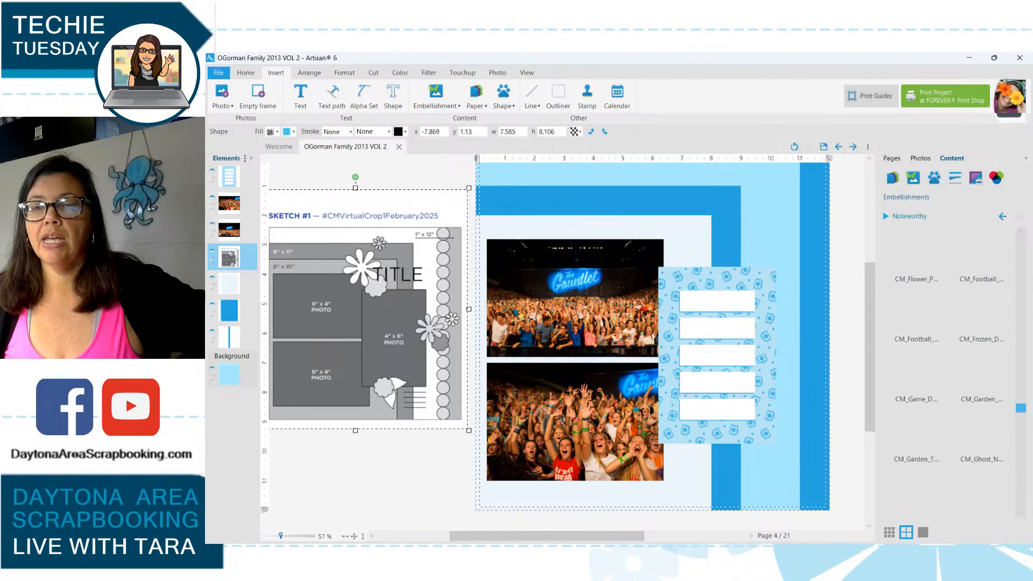
drag(1021, 408, 1021, 484)
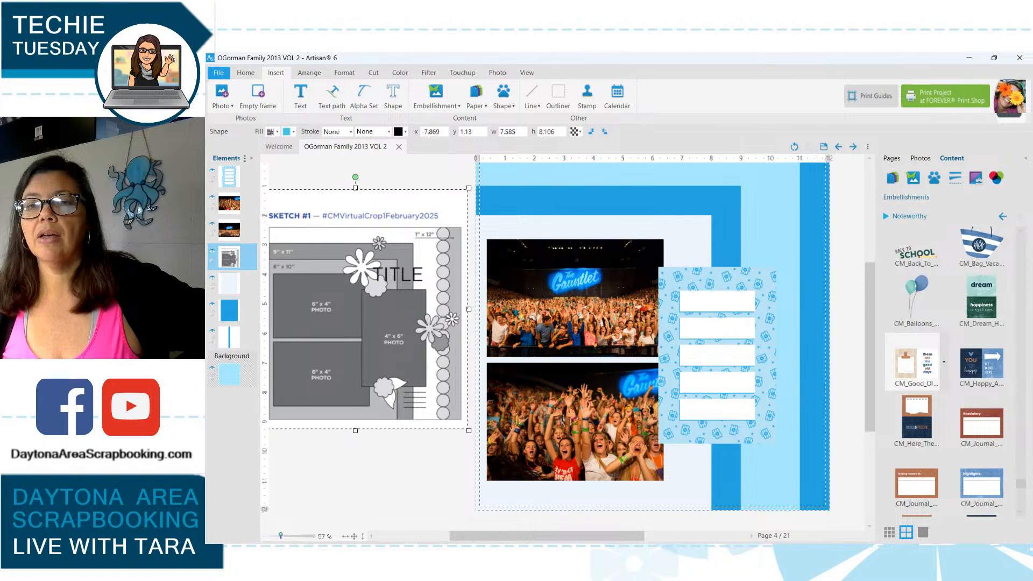
scroll(979, 414, down, 3)
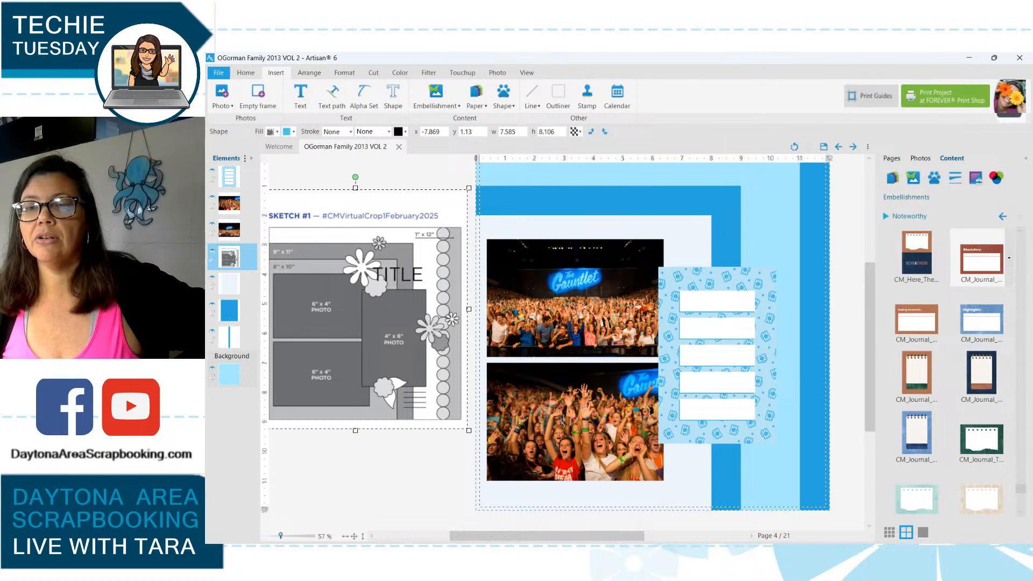
scroll(947, 349, down, 1)
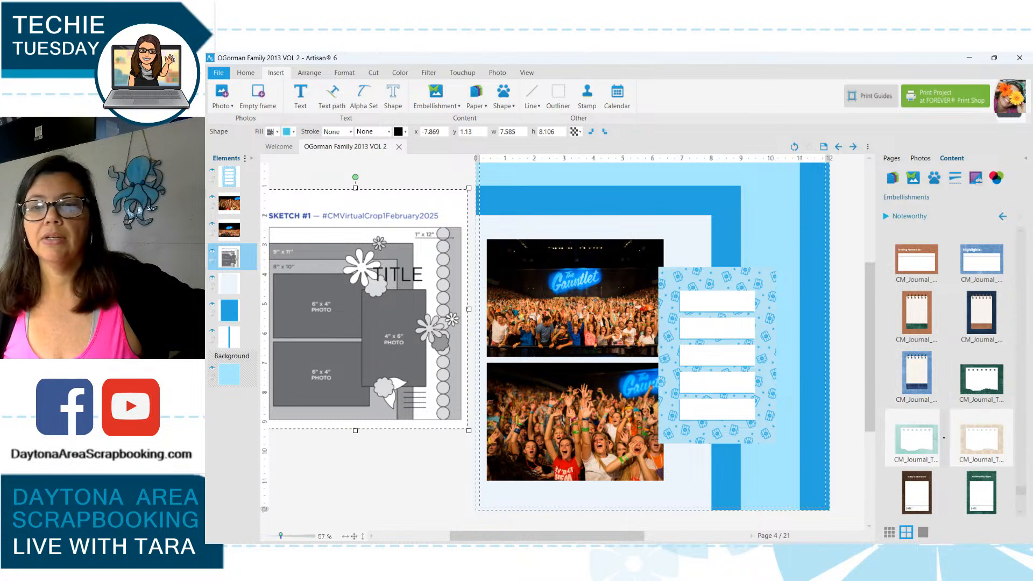
drag(916, 376, 742, 369)
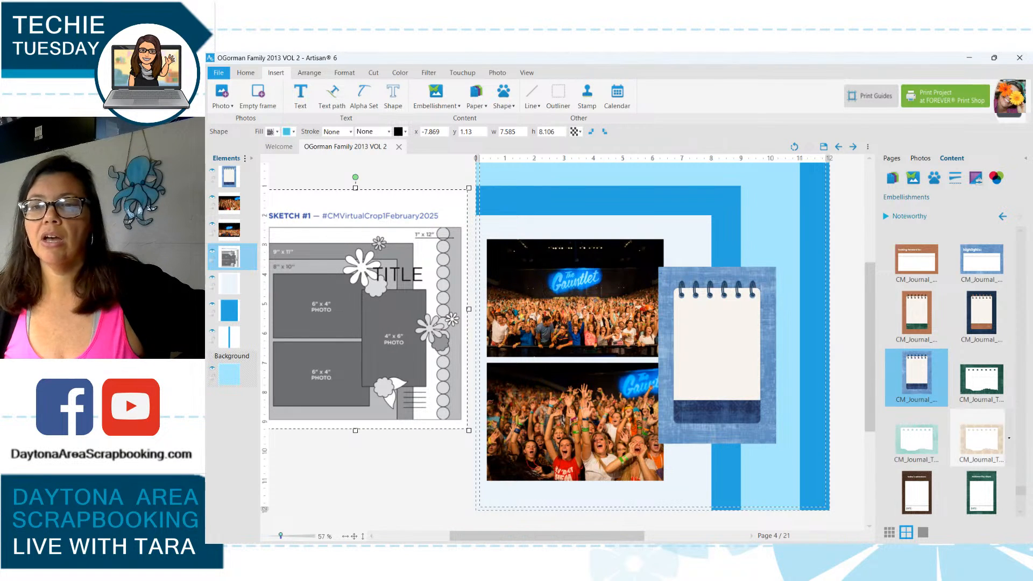
Try the teal "this was fun..." journal card in the vertical frame and look over the remaining Noteworthy cards.
scroll(979, 387, down, 2)
drag(916, 434, 744, 377)
scroll(942, 436, down, 2)
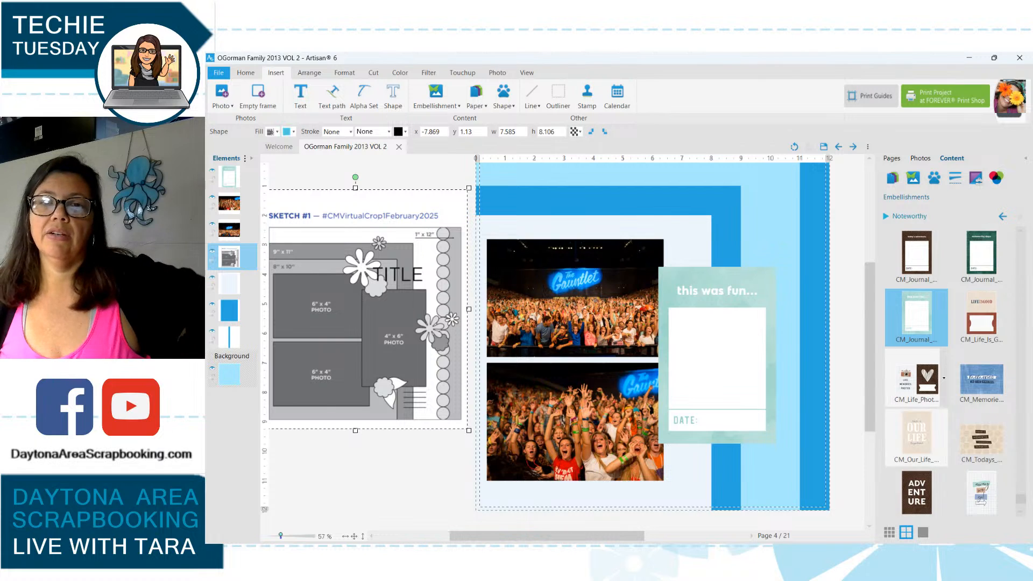
scroll(915, 377, down, 1)
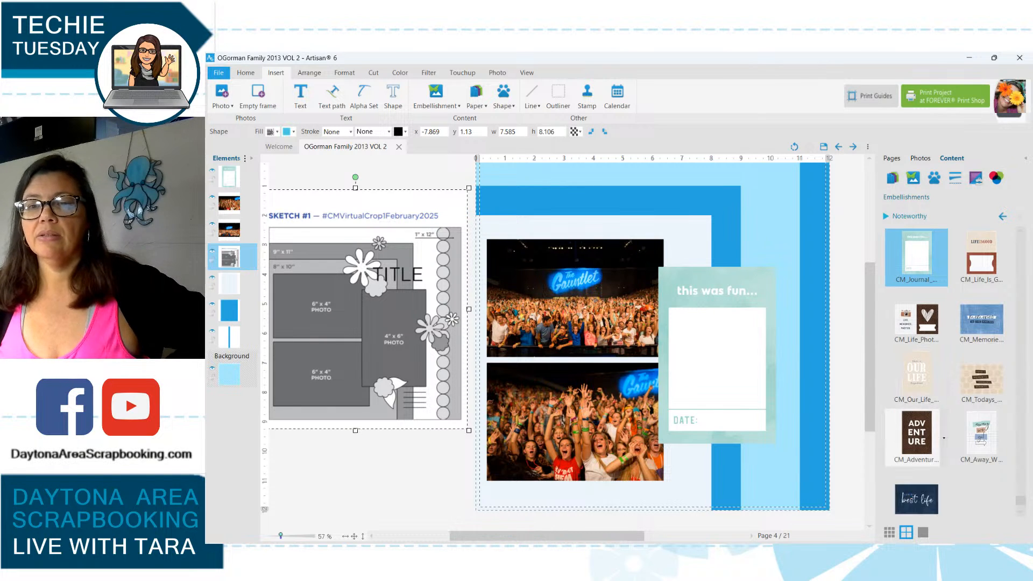
scroll(915, 435, down, 1)
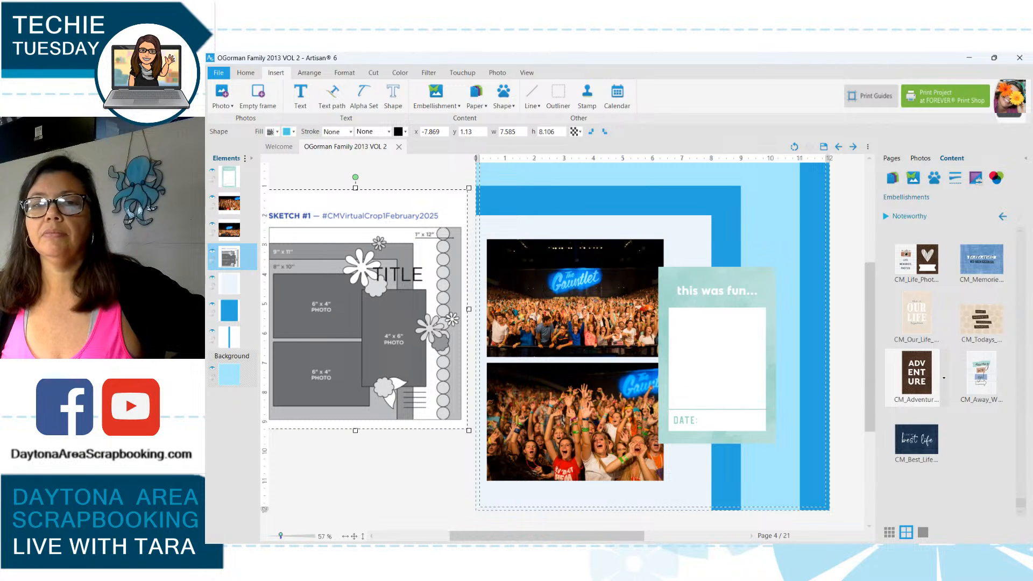
Replace the teal card in the vertical frame with the blue denim notepad journal card.
scroll(915, 376, up, 3)
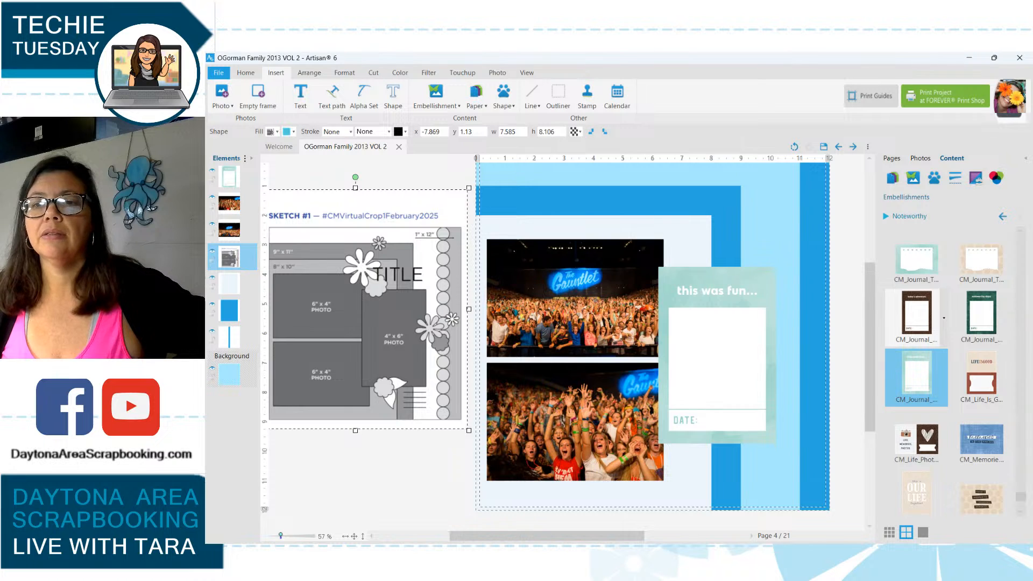
scroll(979, 317, up, 2)
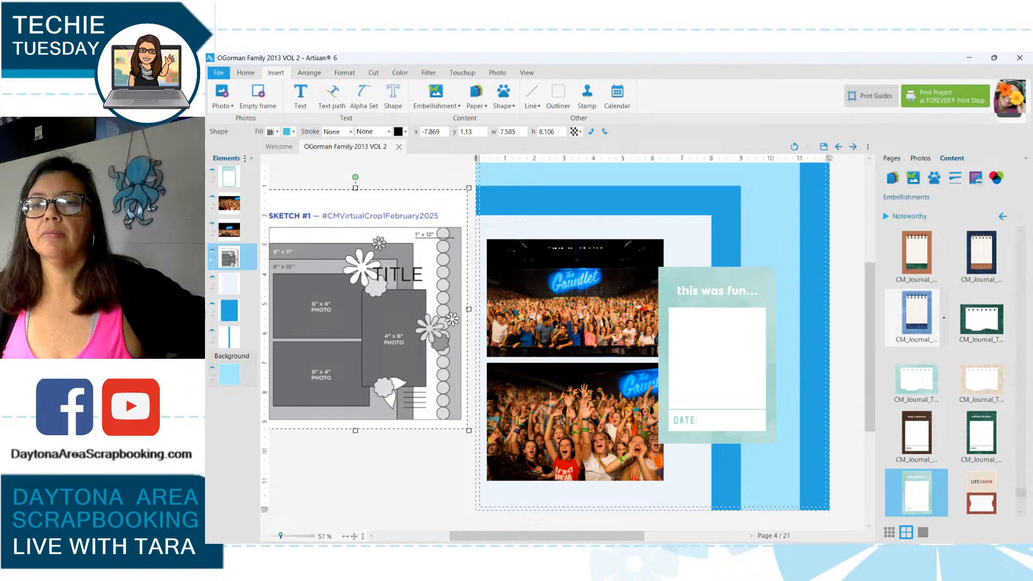
click(916, 316)
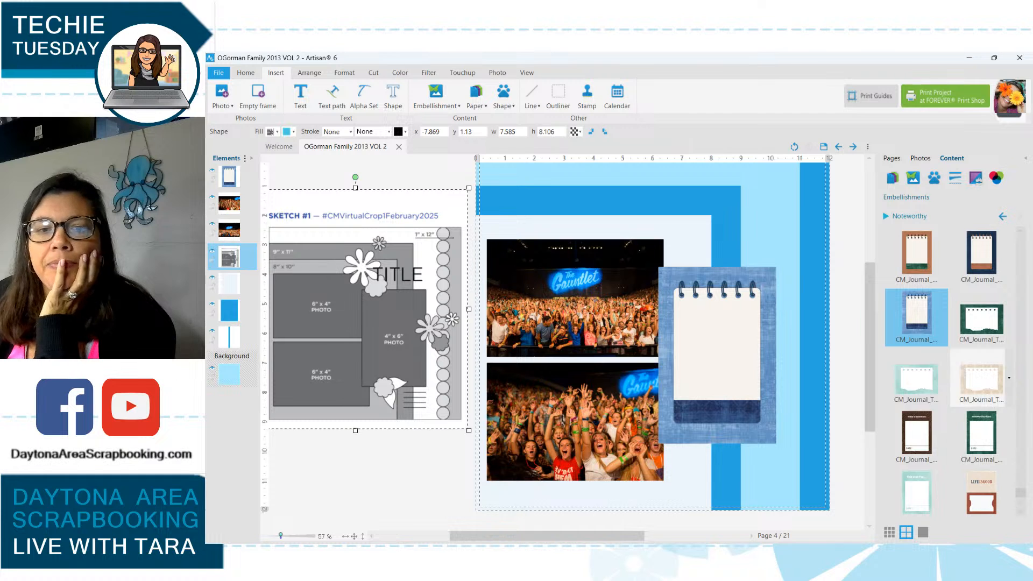
scroll(982, 436, up, 2)
scroll(950, 437, up, 2)
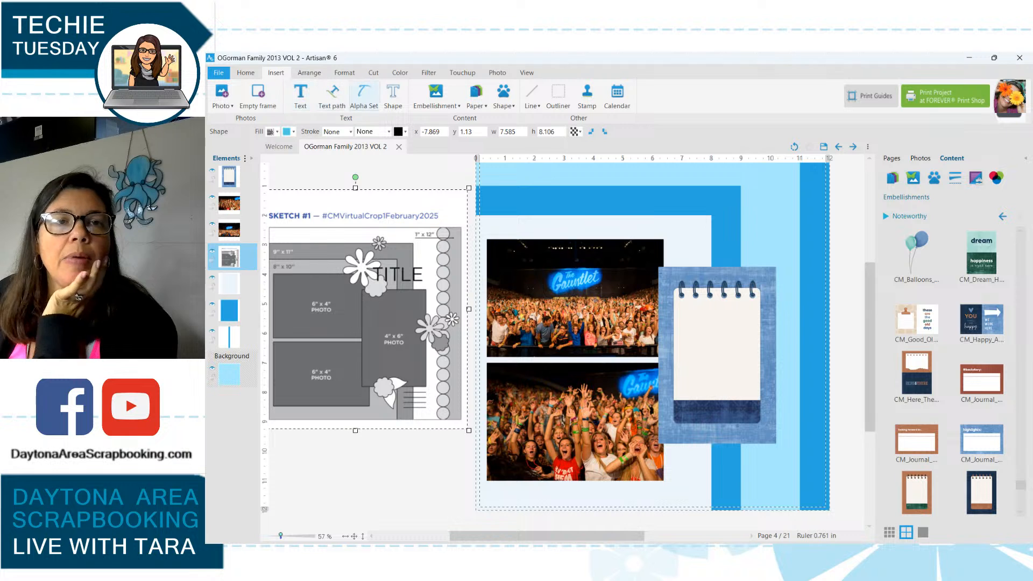
click(400, 72)
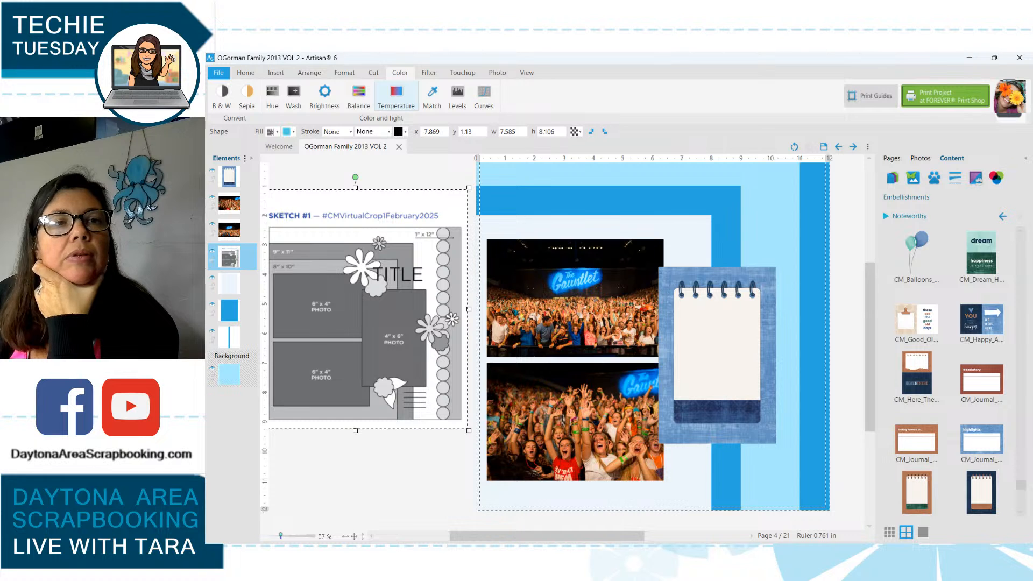
click(272, 95)
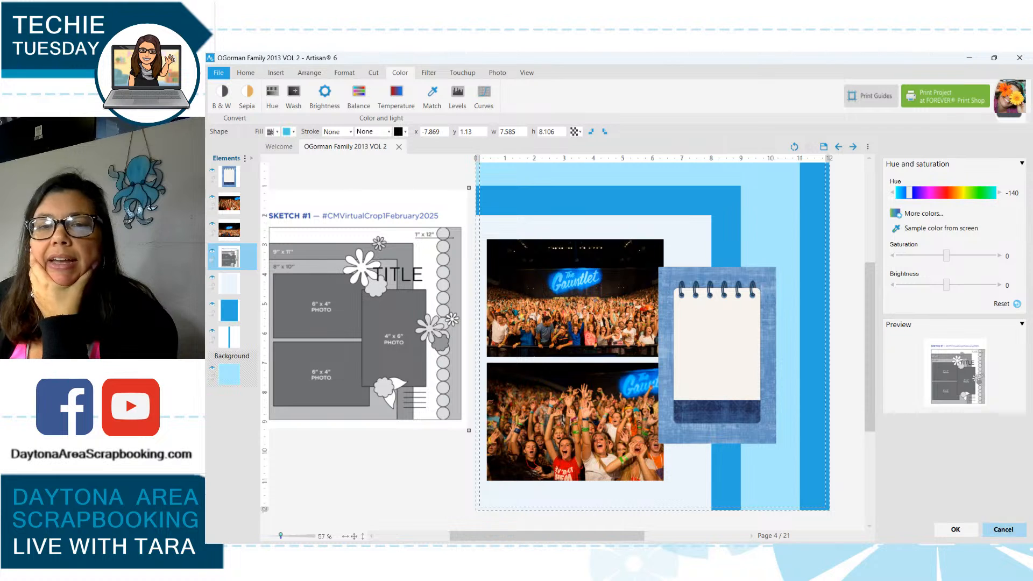
click(1004, 529)
Try hue shifts between -170 and -151 on the denim notepad journal card, and reset the color adjustment.
click(715, 354)
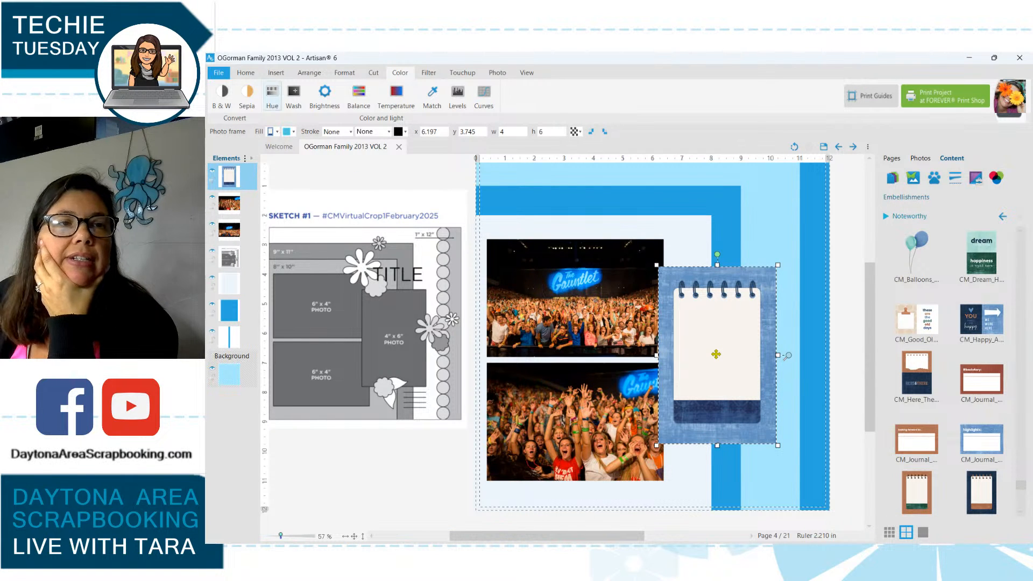
click(272, 94)
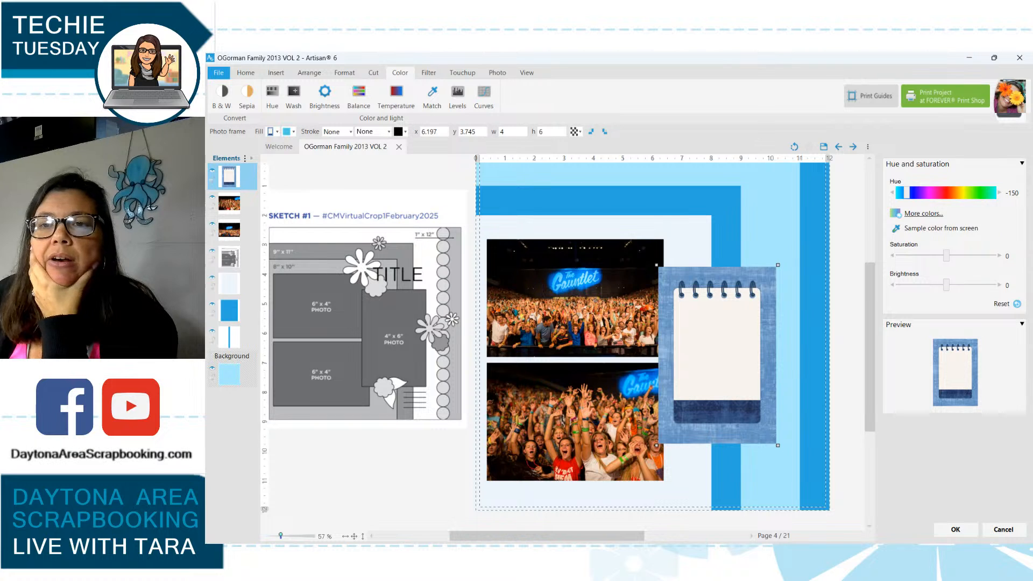
click(1012, 193)
drag(907, 193, 905, 192)
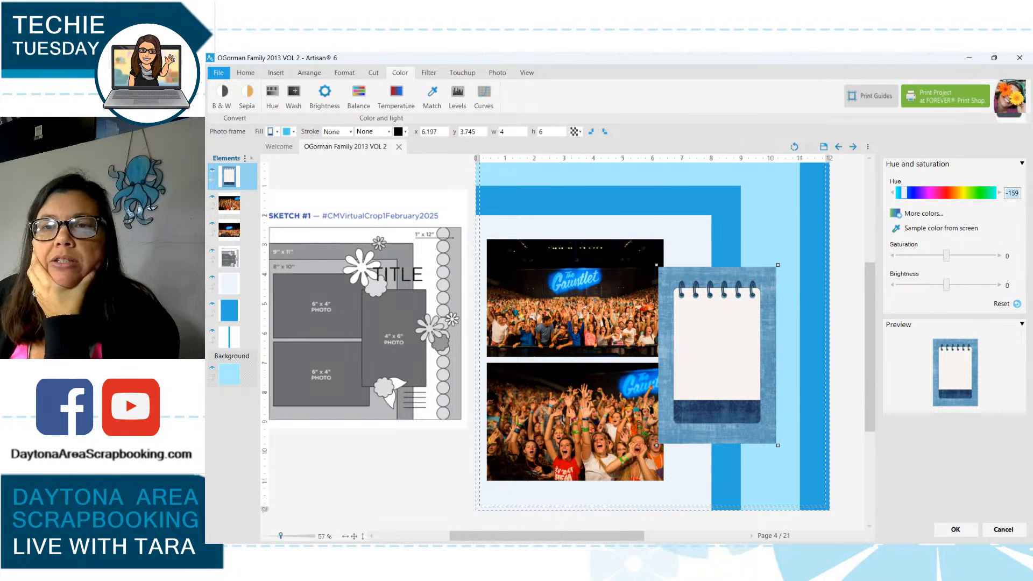
drag(904, 192, 901, 192)
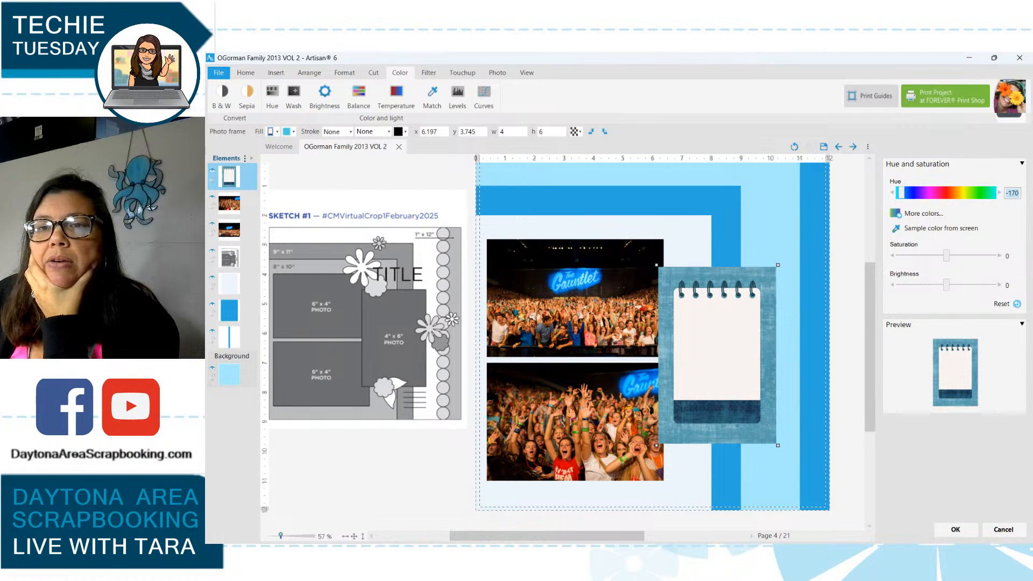
drag(901, 193, 903, 193)
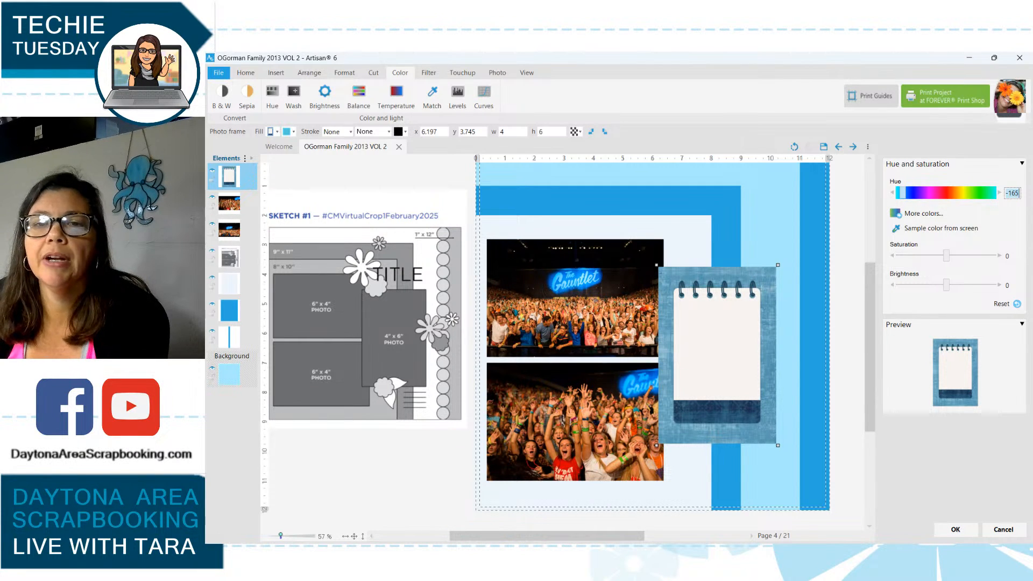
drag(903, 193, 906, 193)
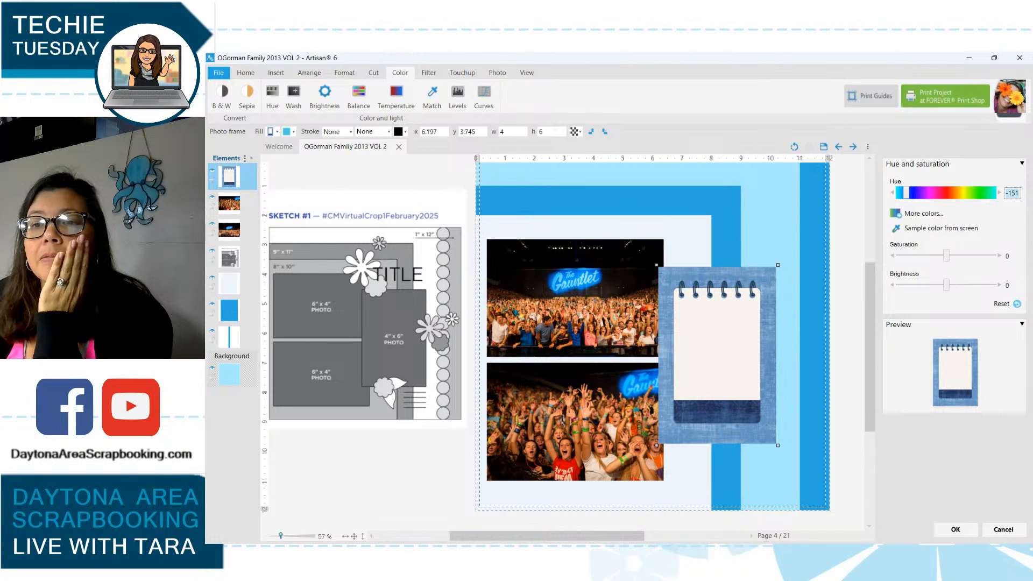
click(1005, 304)
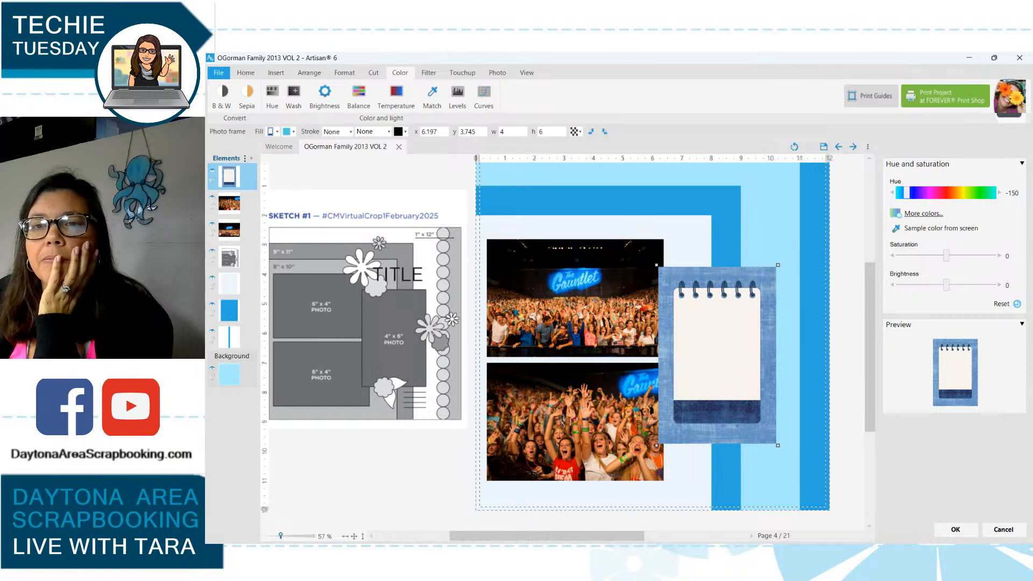
Recolor the denim notepad card with a hue of -155 and a saturation of 10.
drag(907, 193, 905, 193)
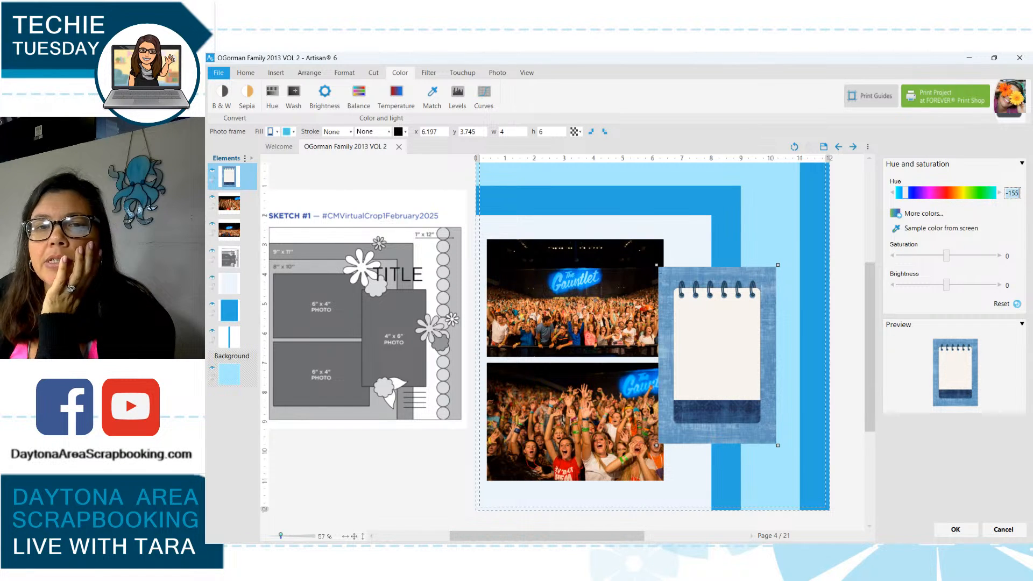
key(Tab)
text(10)
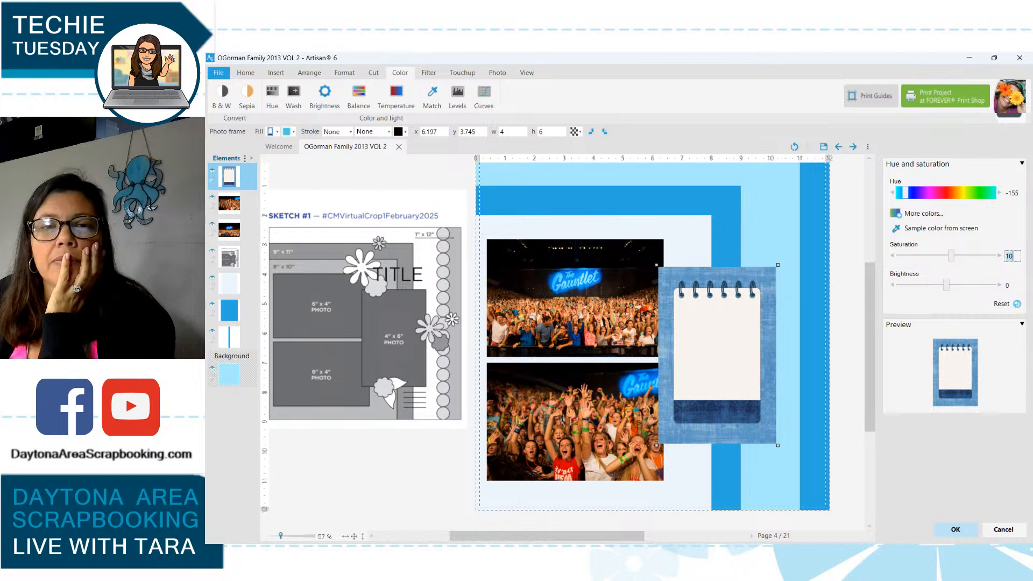
click(955, 530)
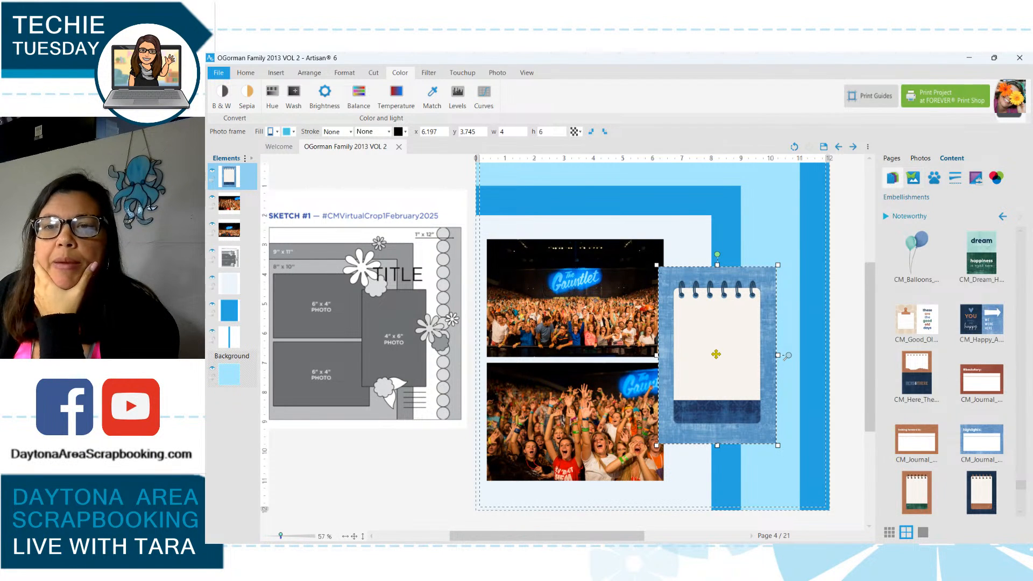
Find the Noteworthy papers and fill the page background with the light blue torn-edge Gingham paper.
click(893, 179)
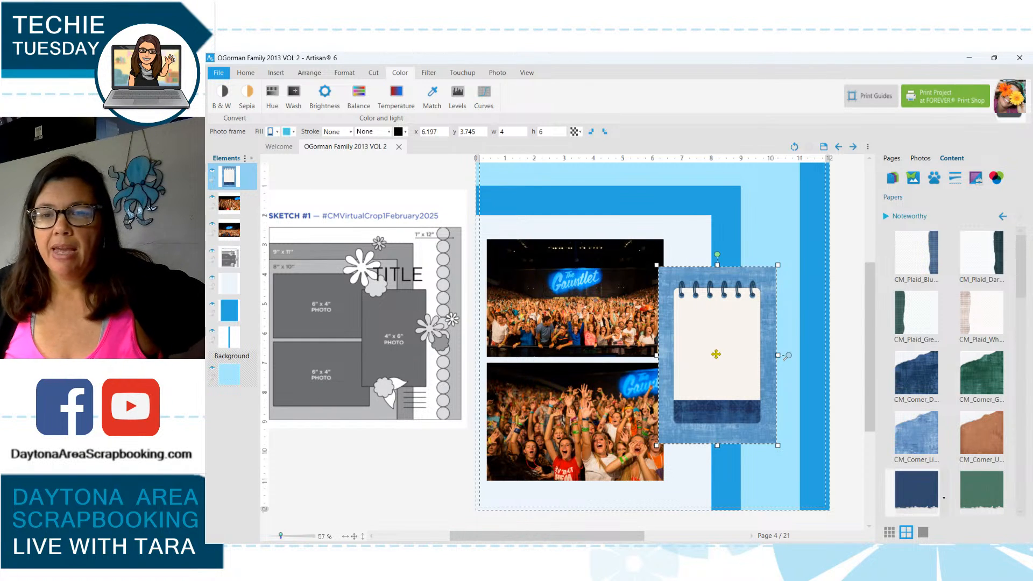
scroll(947, 371, down, 2)
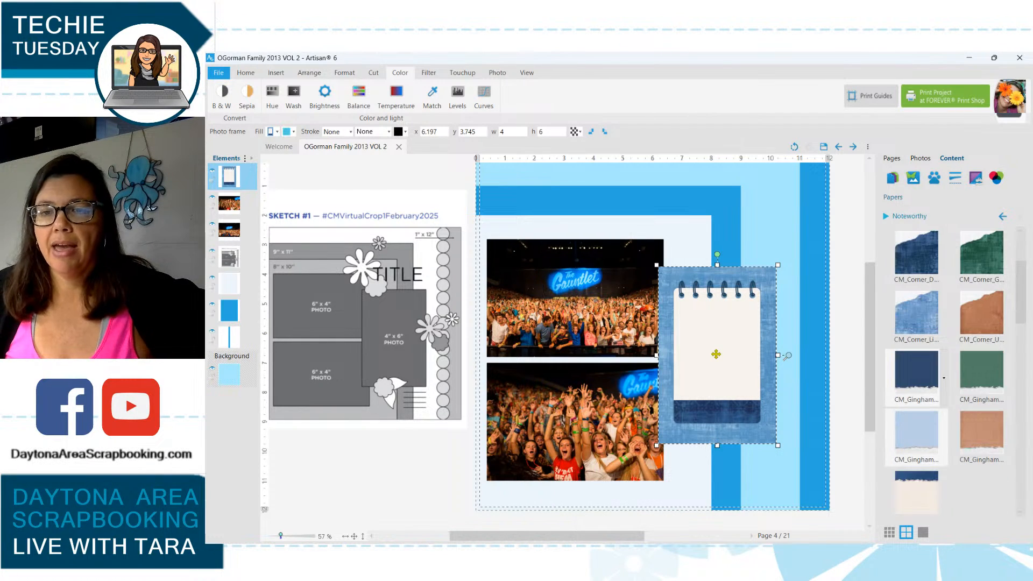
scroll(947, 372, down, 1)
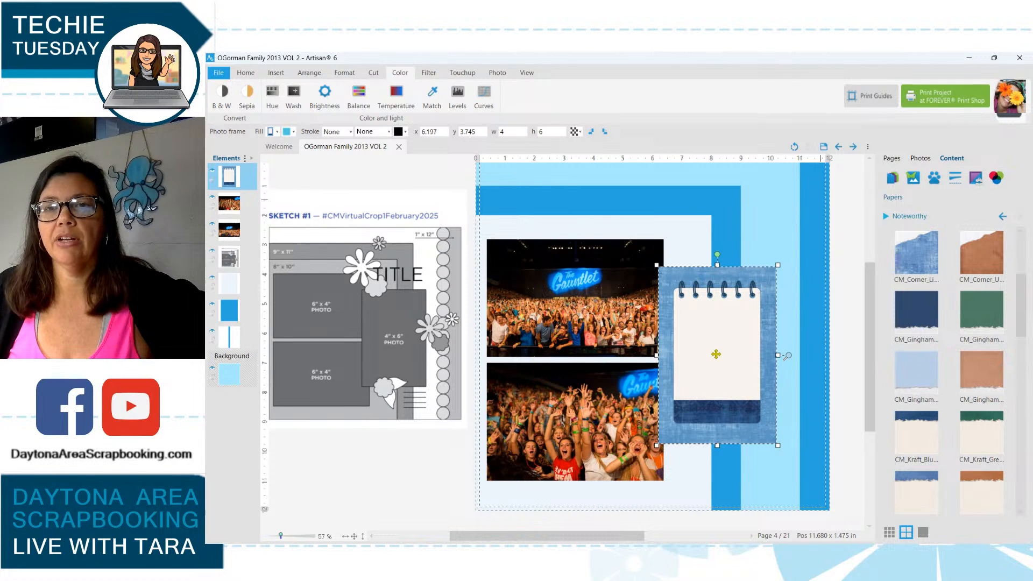
click(819, 207)
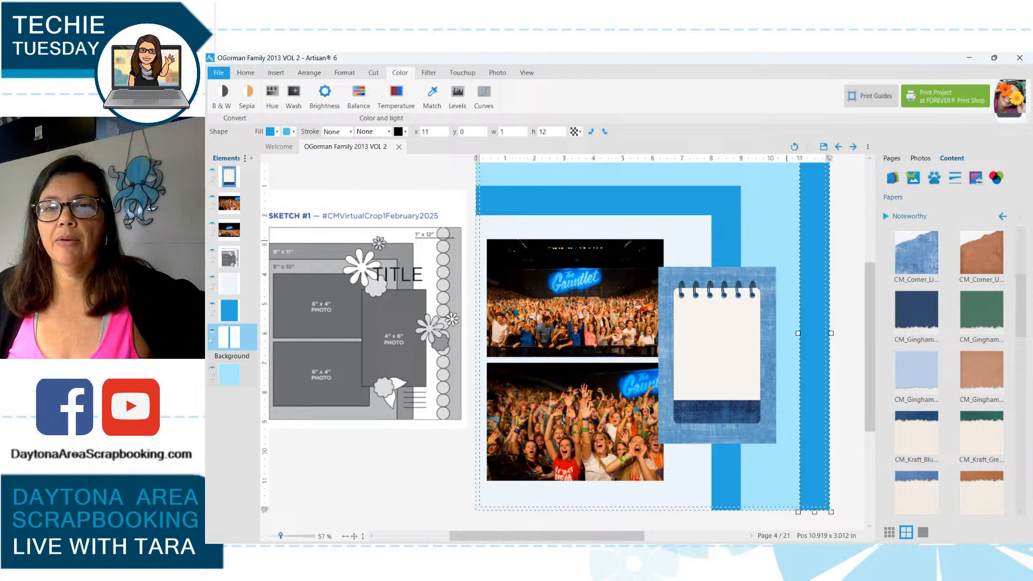
click(785, 241)
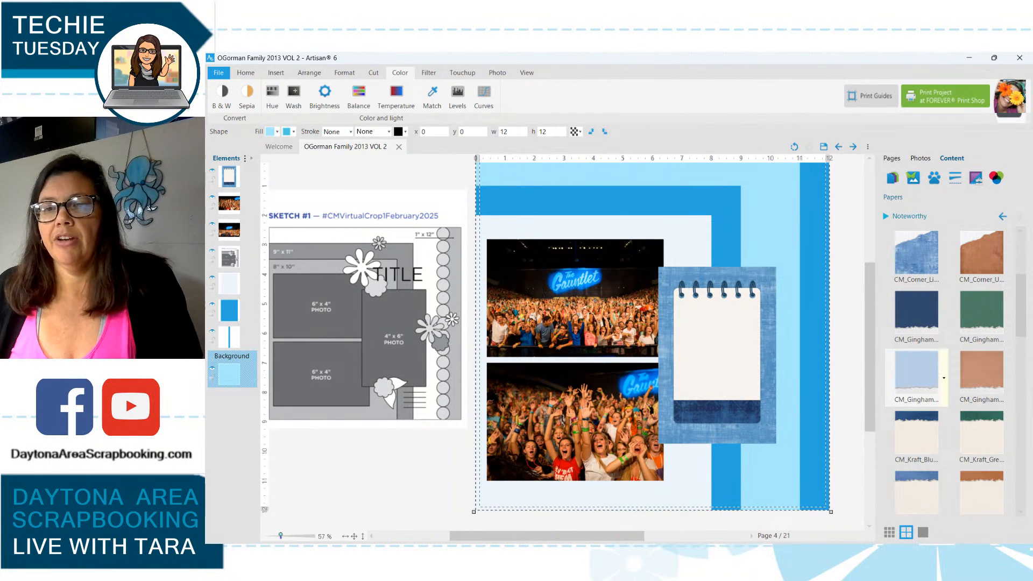
click(917, 376)
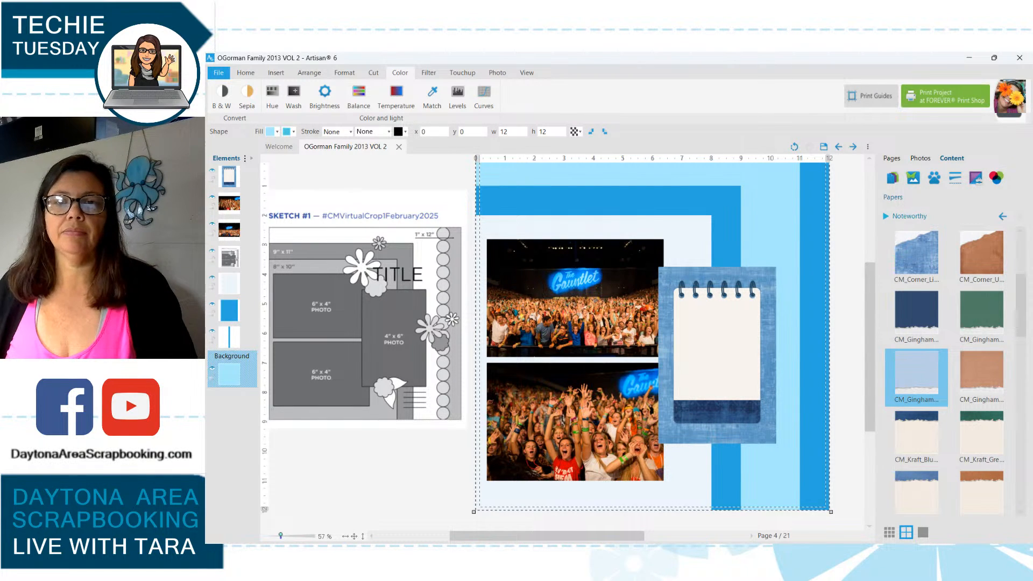
double_click(916, 373)
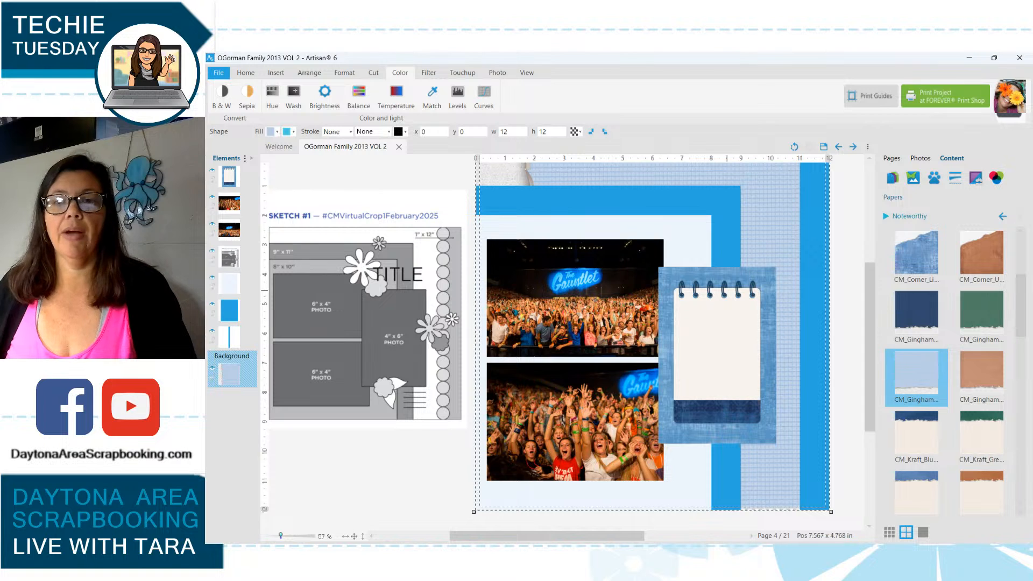
key(ctrl+z)
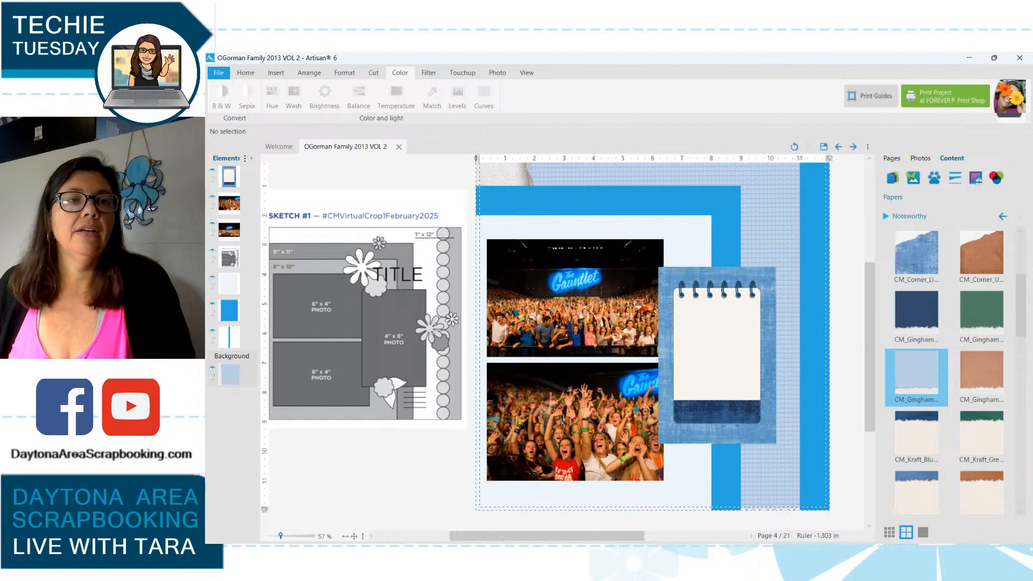
Flip the background gingham paper horizontally so its torn edge runs down the right side of the page.
click(592, 174)
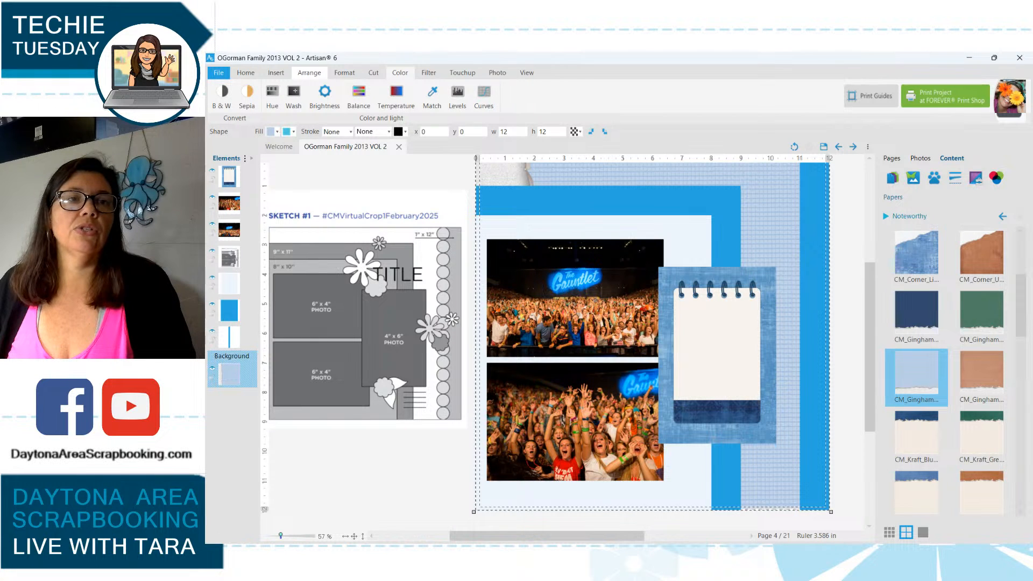
click(309, 73)
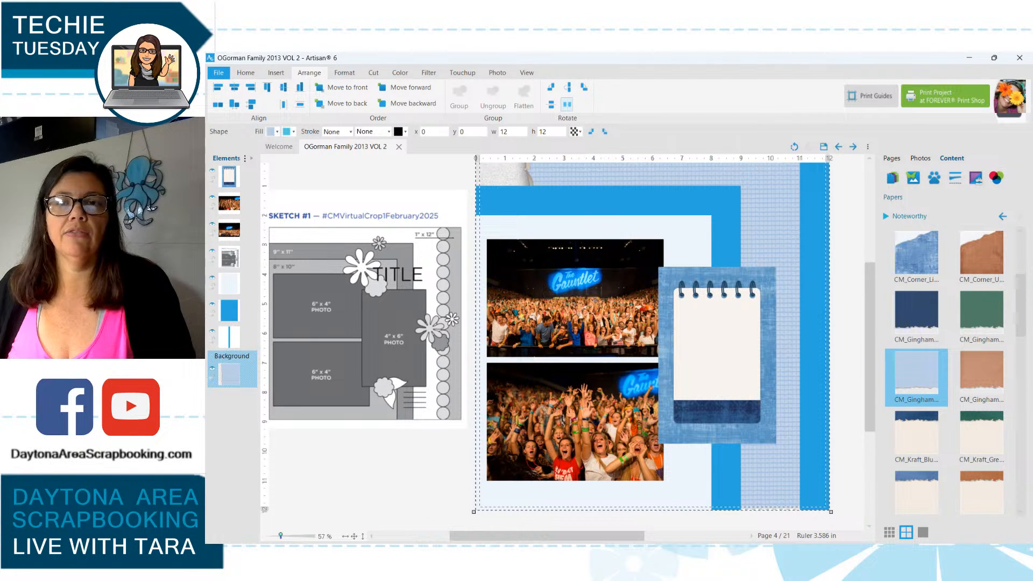
click(567, 104)
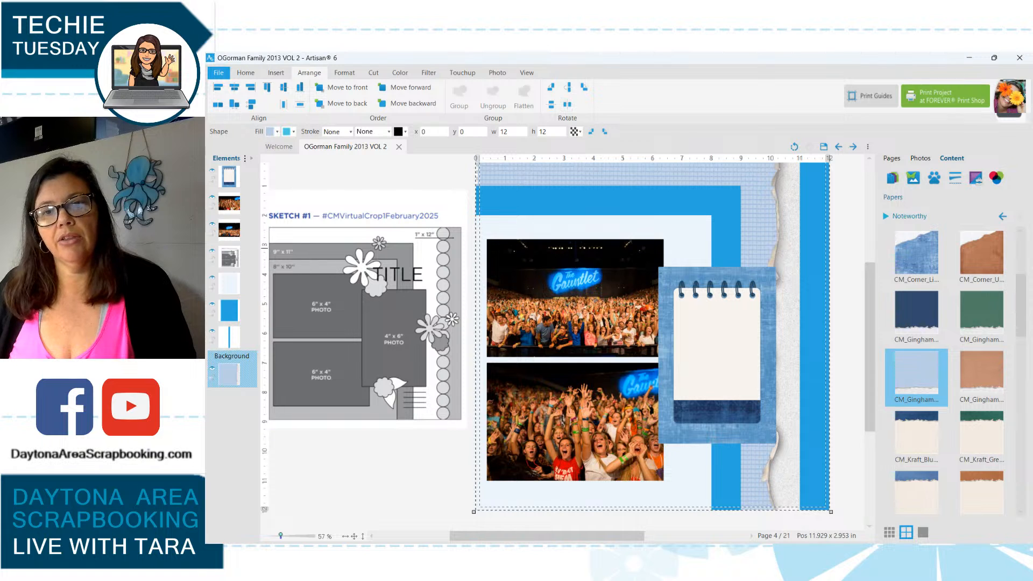
Delete the 1 by 12 in solid blue strip and nudge the notepad card left to x 6.124.
click(815, 287)
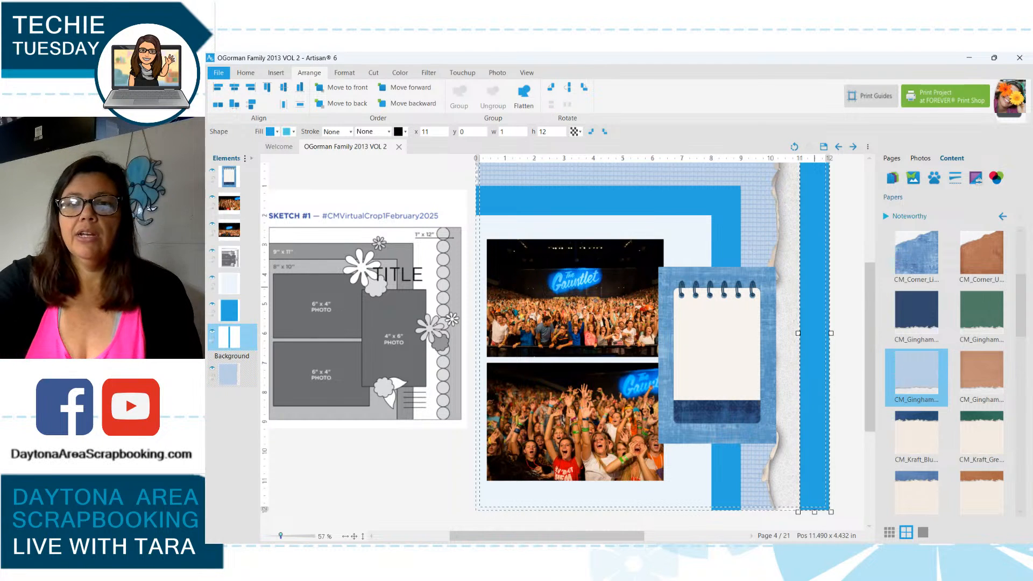
key(Delete)
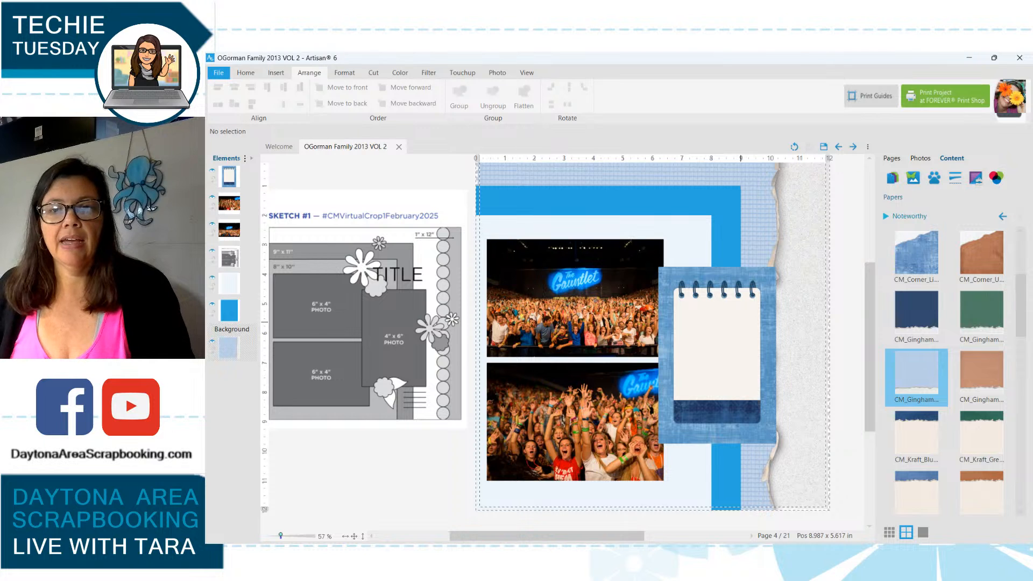
drag(715, 353, 714, 354)
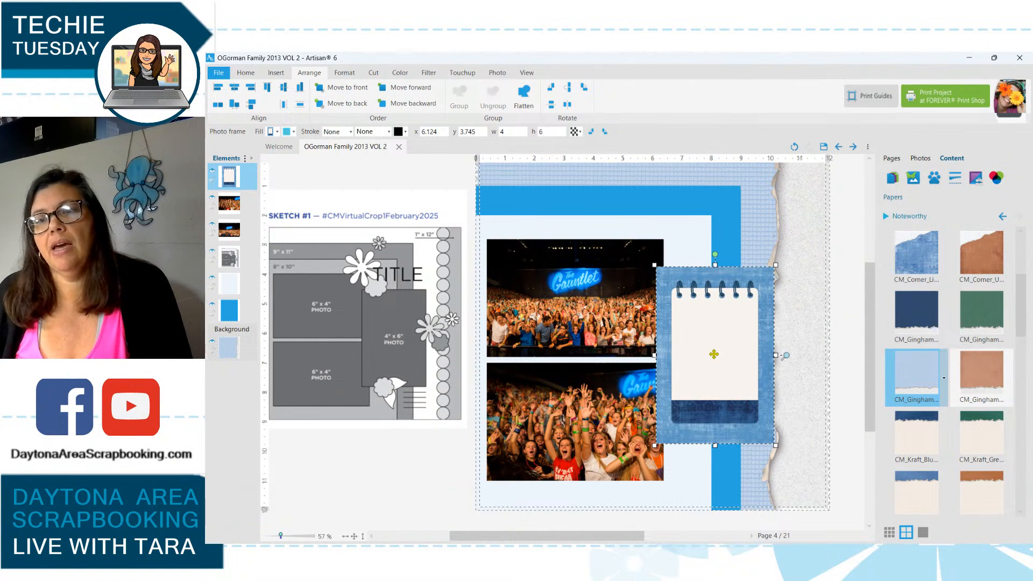
Fill the 8 by 10 in mat with the blue diagonal-stripe Designer paper and the 9 by 11 in mat with the blue patchwork one.
scroll(963, 398, down, 1)
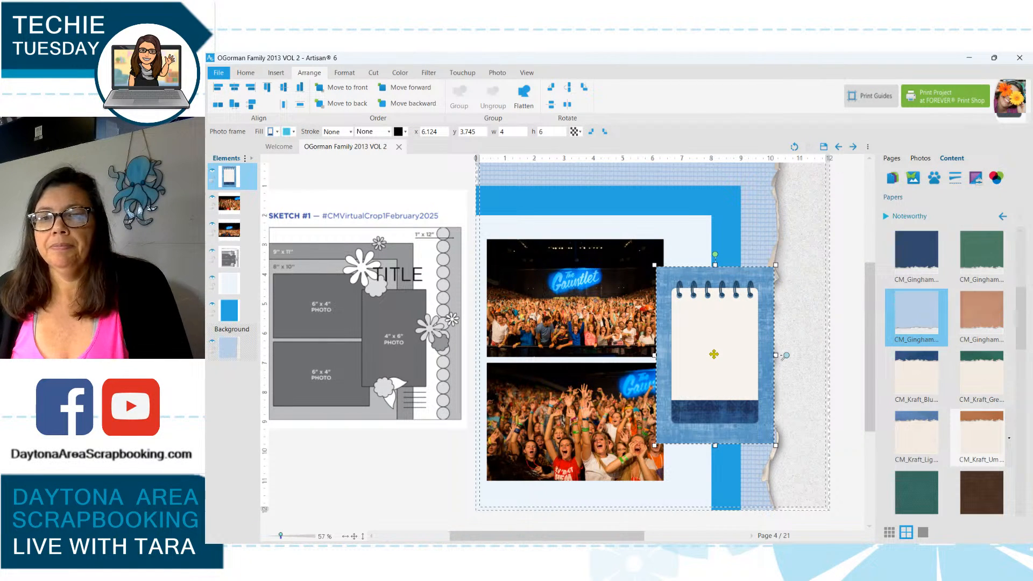
scroll(1009, 439, down, 1)
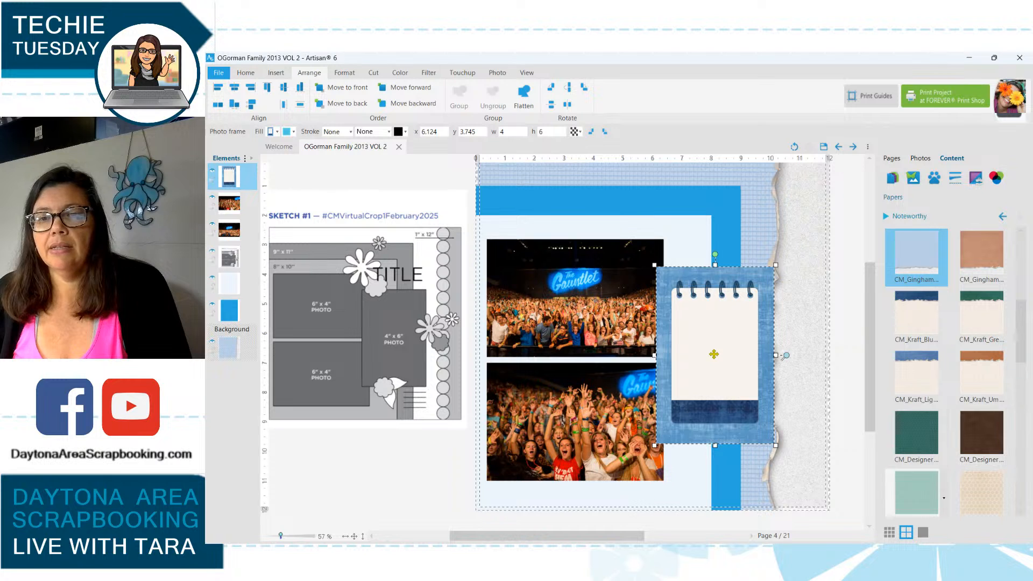
click(727, 232)
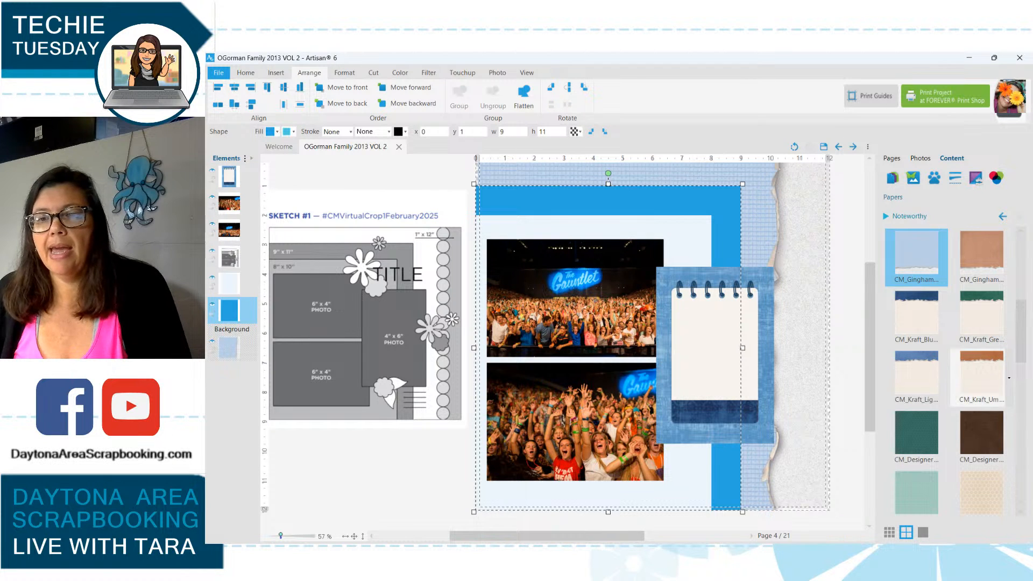
scroll(1009, 378, down, 2)
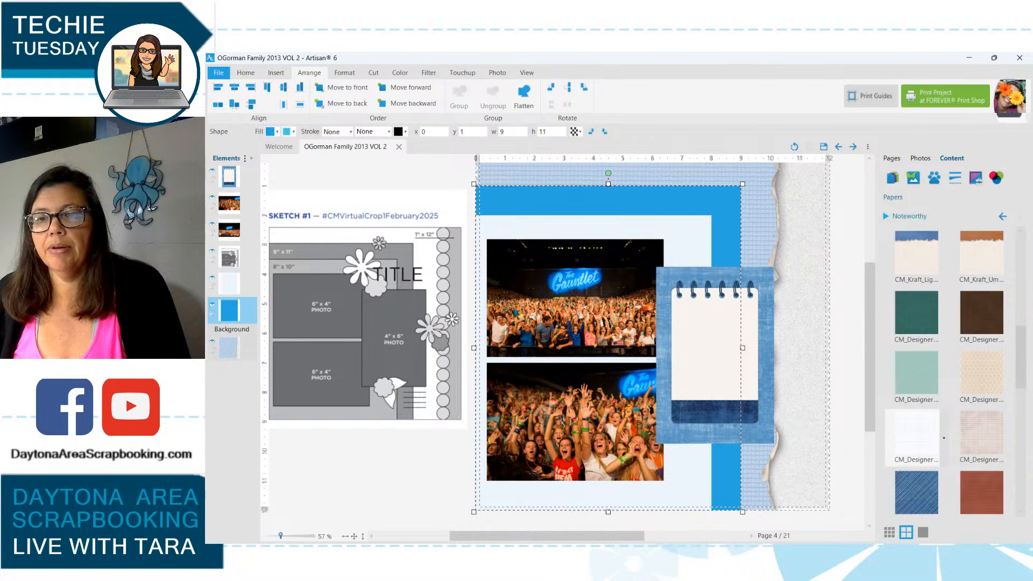
scroll(943, 409, down, 2)
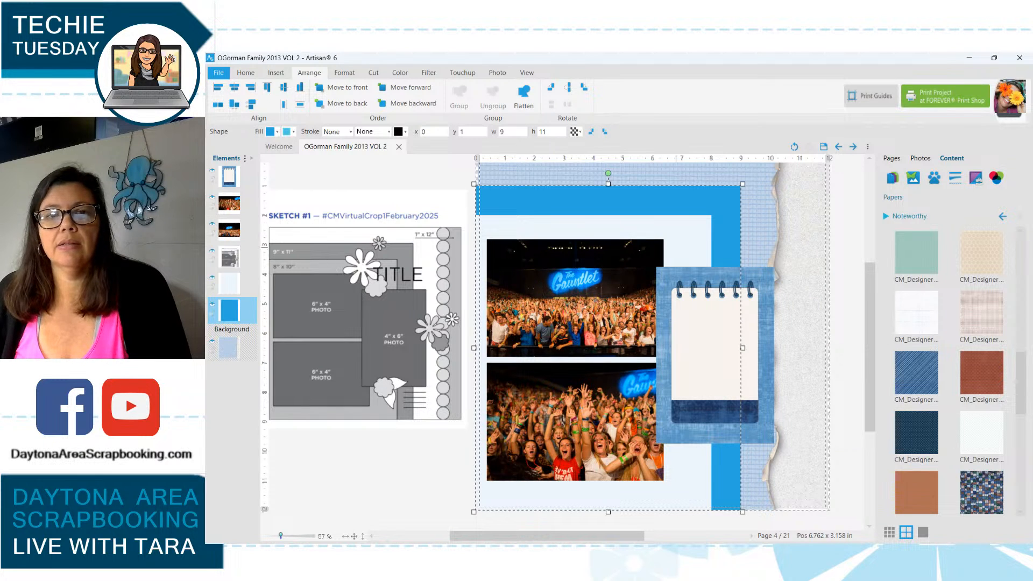
click(688, 464)
click(916, 373)
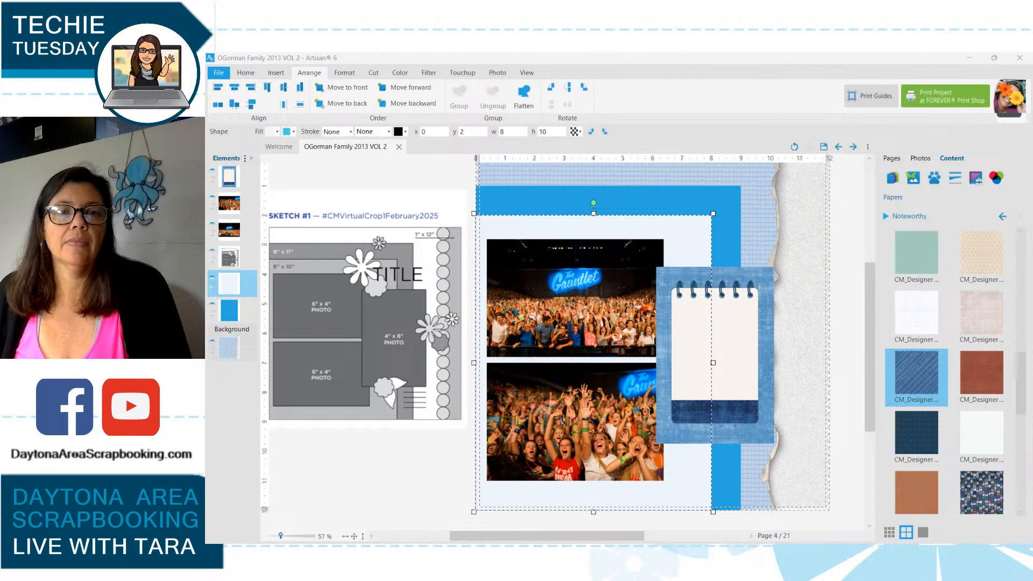
drag(916, 372, 584, 232)
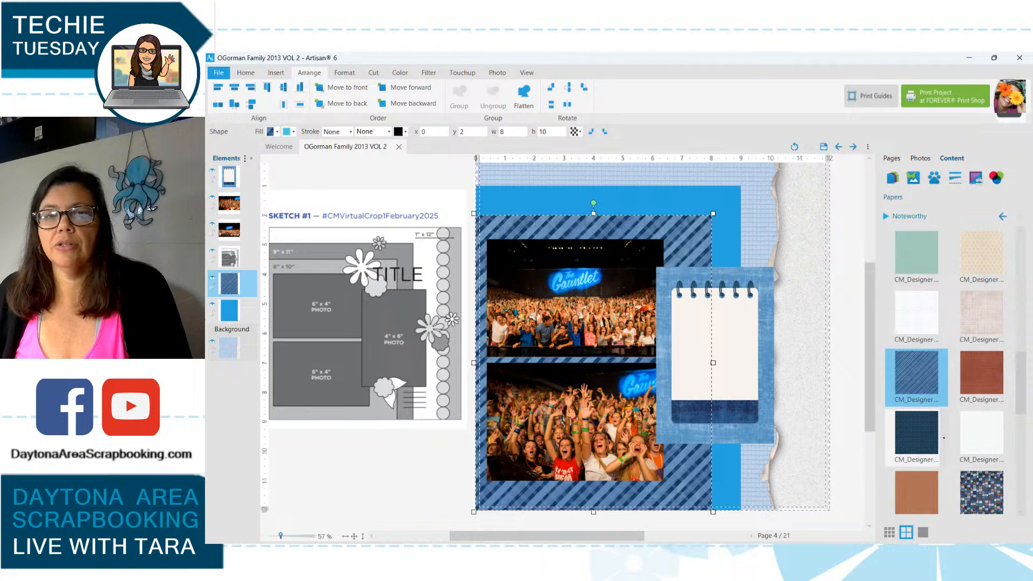
click(725, 258)
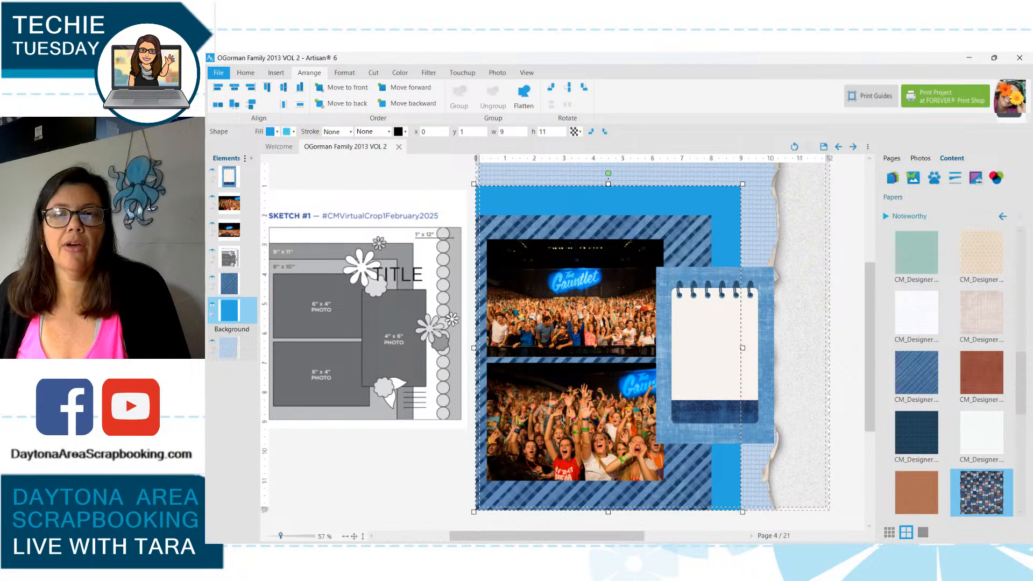
Fill the 8 by 10 in mat with the copper-brown Tonal paper from the Noteworthy set.
click(689, 242)
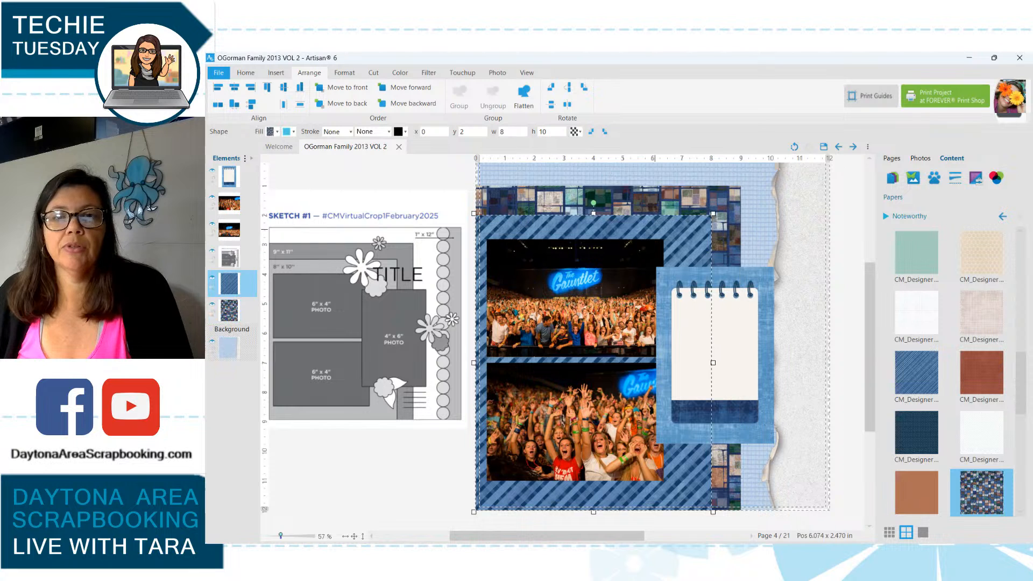
scroll(950, 371, down, 4)
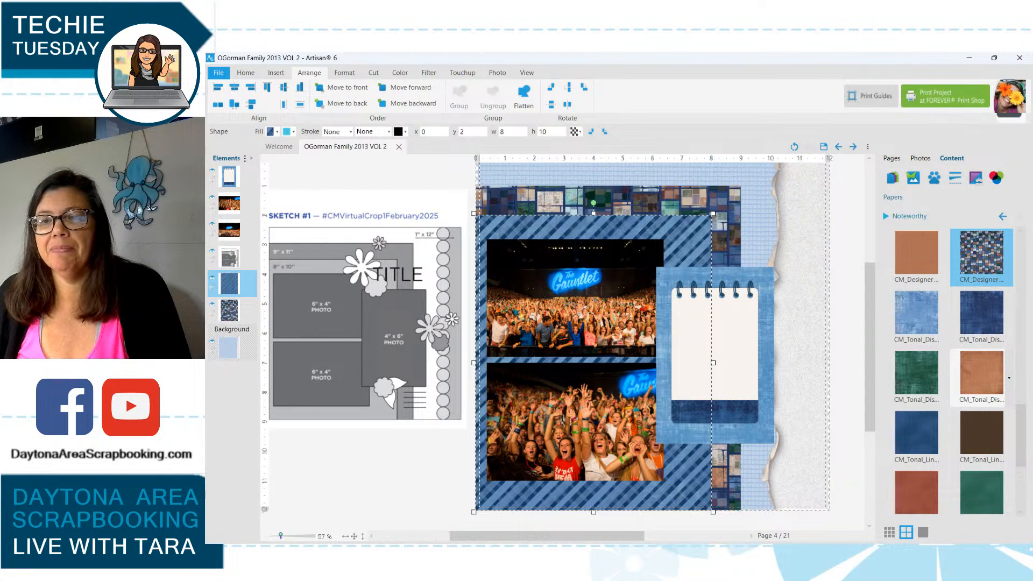
click(982, 373)
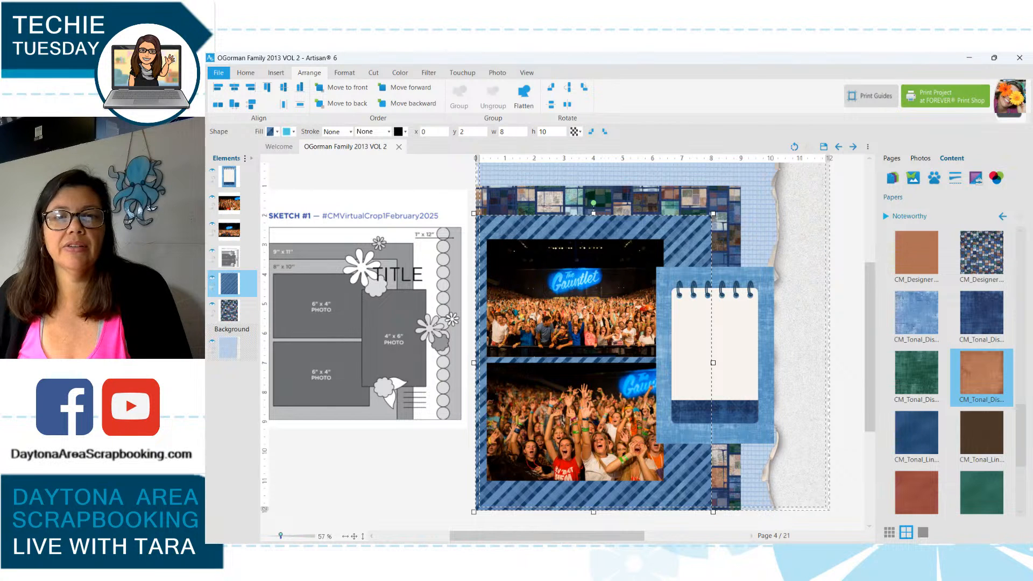
drag(981, 374, 478, 322)
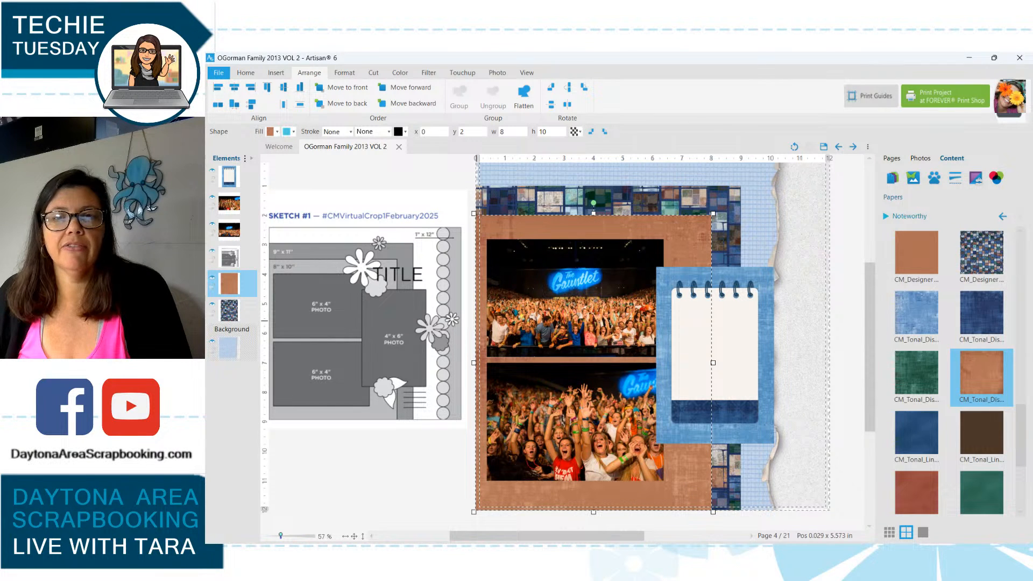
Fill the 9 by 11 in mat with the copper-brown Tonal paper and the 8 by 10 in mat with the blue patchwork Designer paper.
click(633, 198)
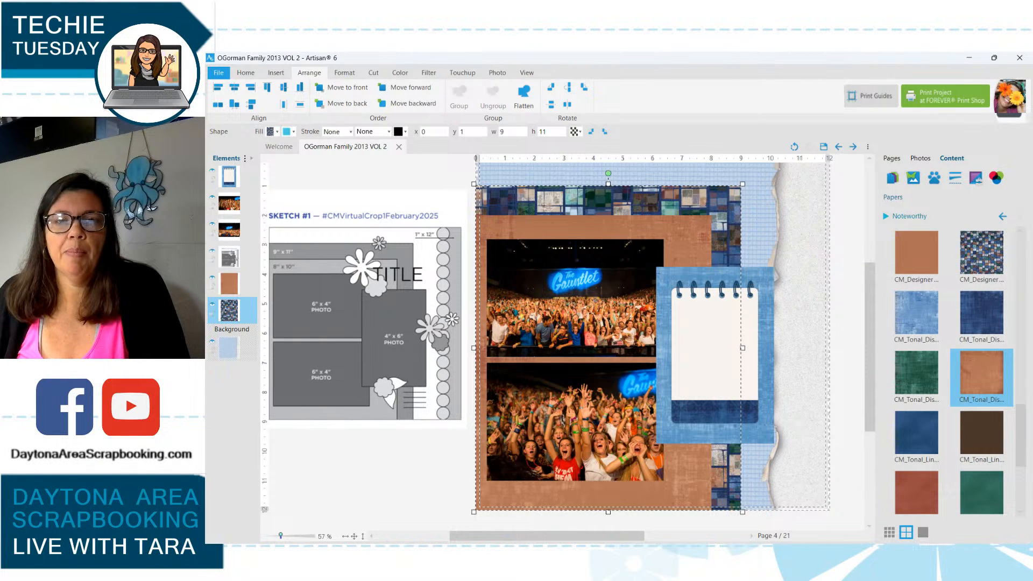
drag(981, 373, 635, 234)
click(635, 234)
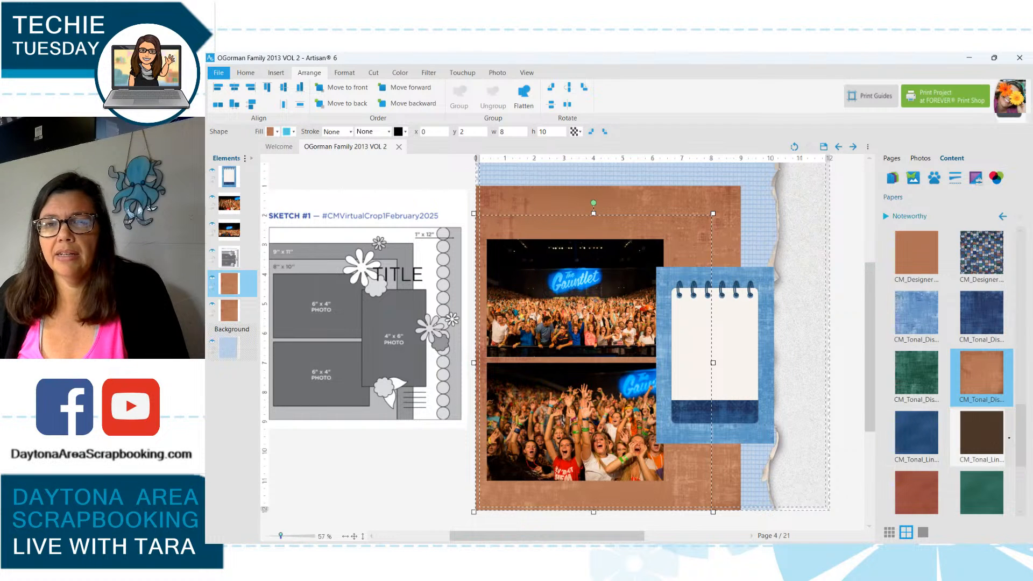
click(916, 314)
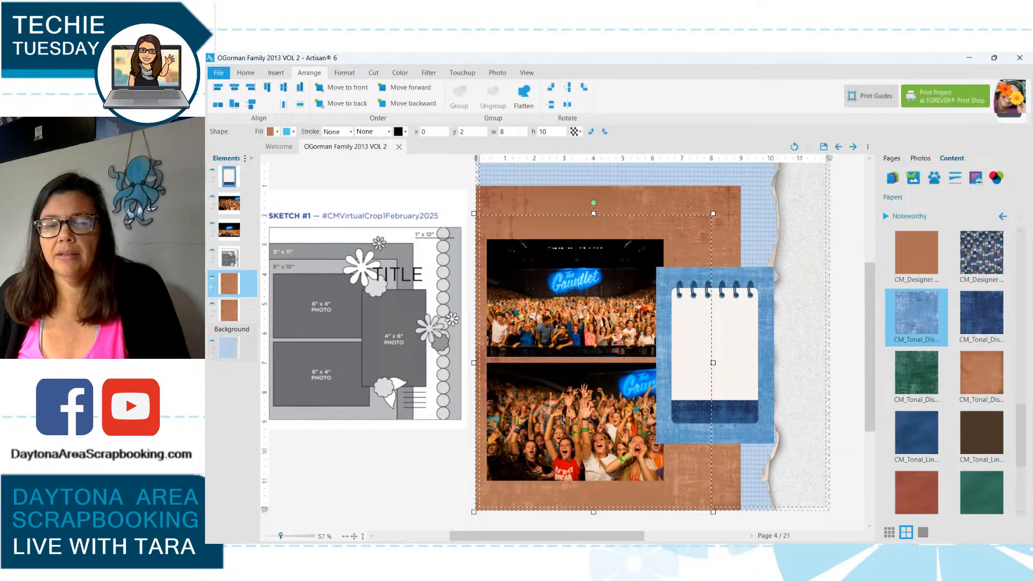
click(982, 254)
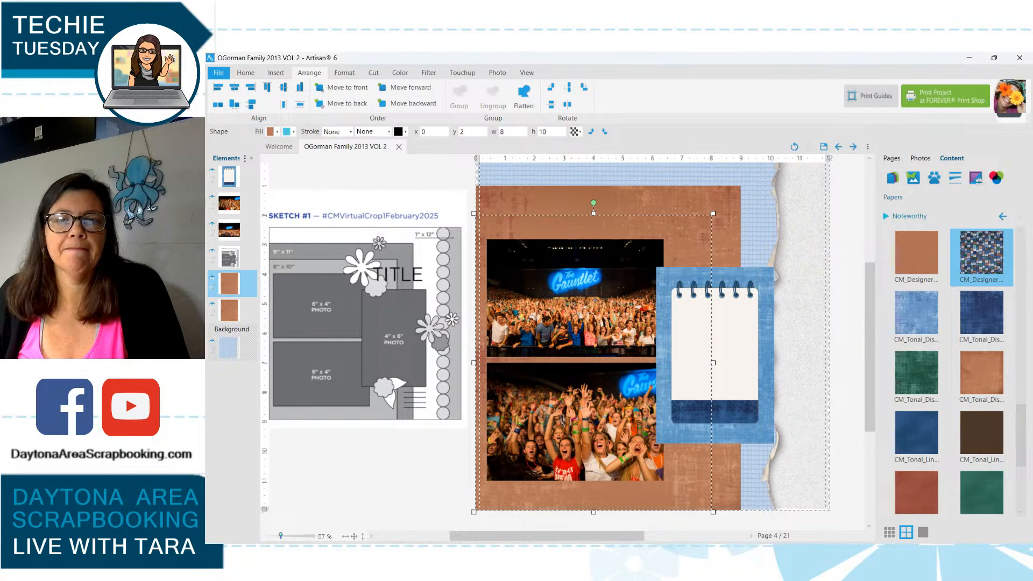
drag(981, 254, 478, 312)
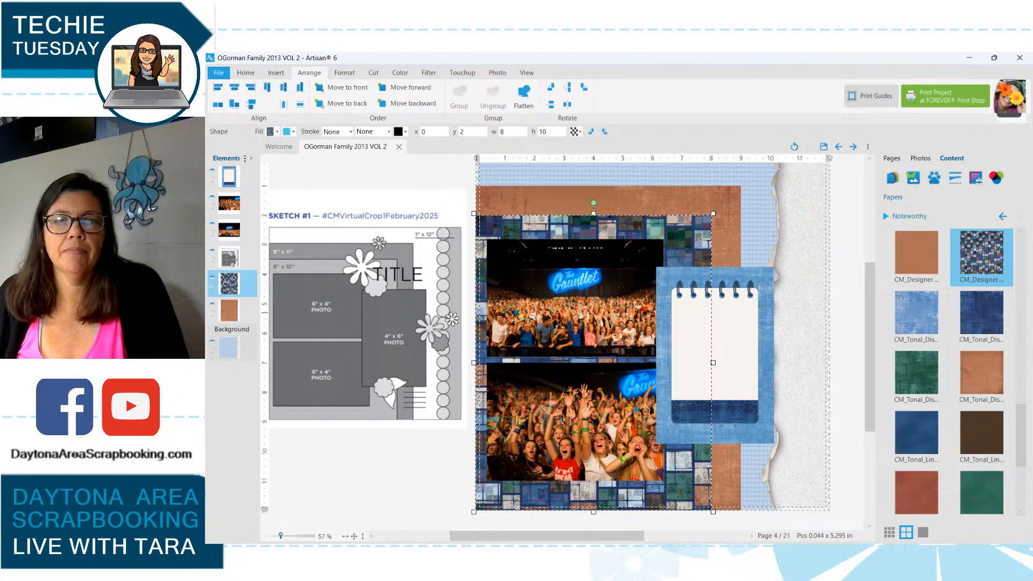
Select the notepad card and bring up the Noteworthy embellishments in the content library.
click(714, 354)
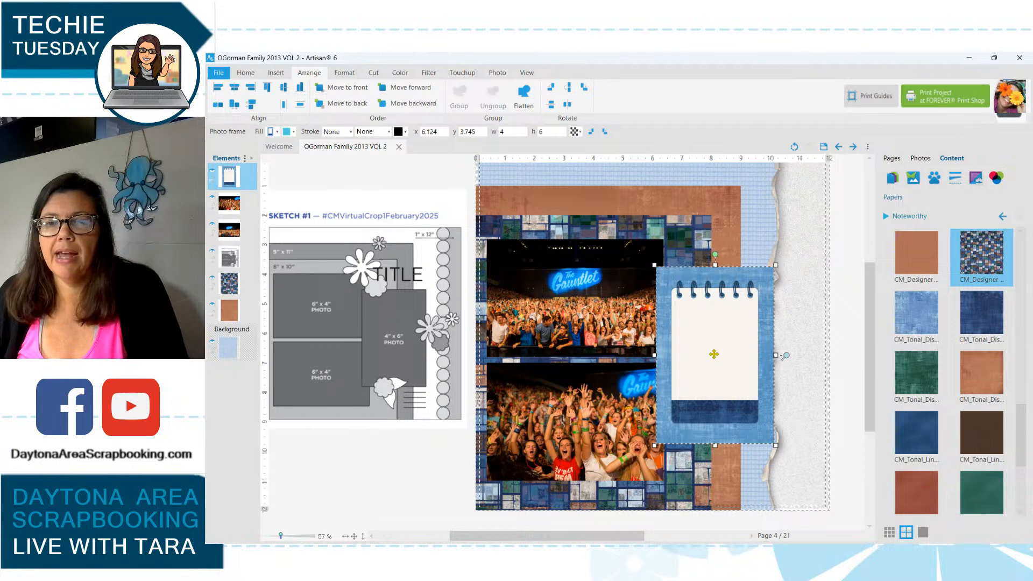
scroll(949, 371, down, 5)
click(913, 178)
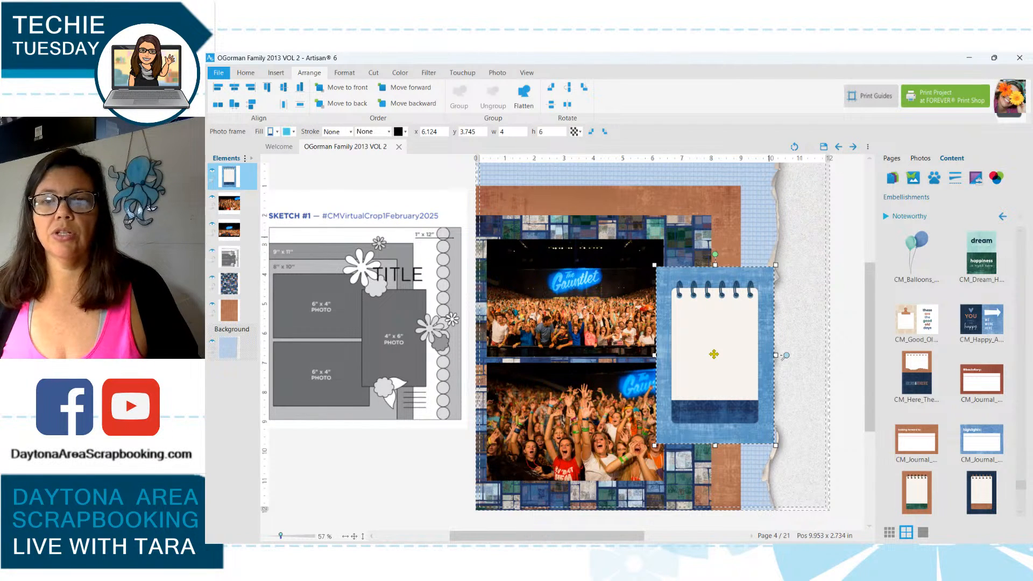
Flip the page background paper horizontally so its torn edge runs down the left side of the page.
click(769, 237)
click(770, 237)
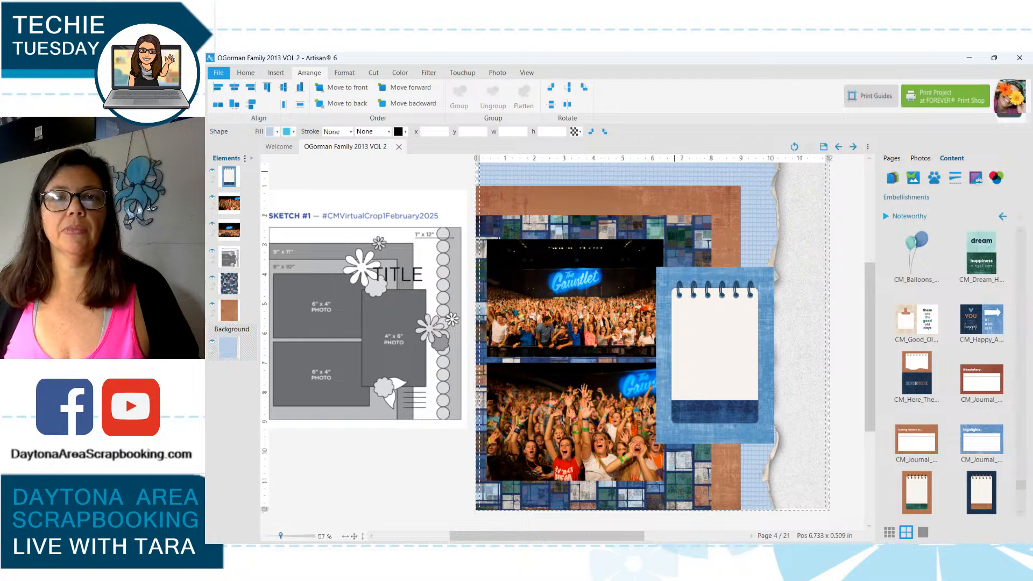
click(796, 232)
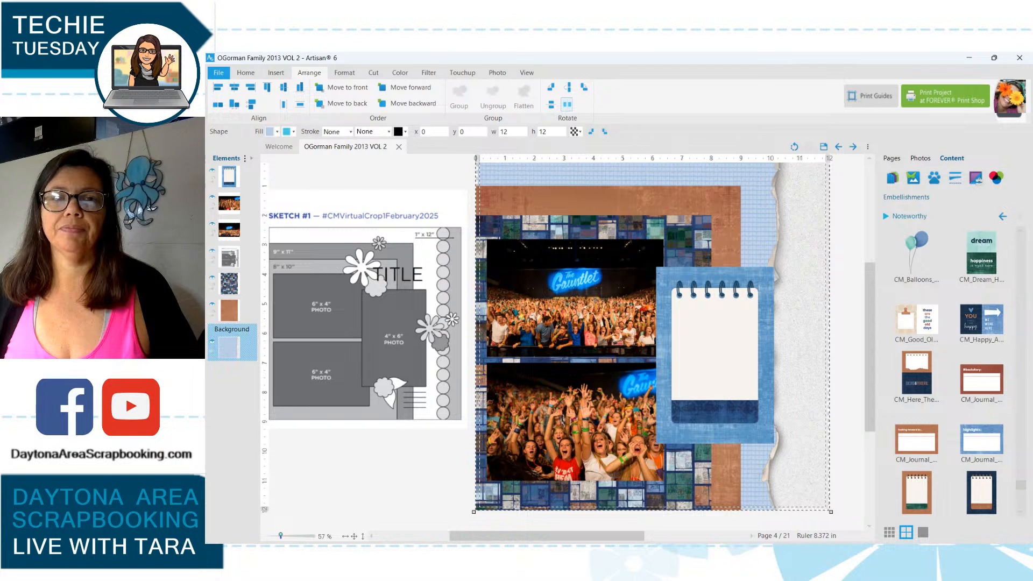
click(567, 105)
Move the brown mat and the patchwork mat flush with the page's right edge, with the patchwork mat at x 4.
click(673, 203)
drag(673, 203, 762, 203)
drag(596, 226, 714, 225)
Move both photos together onto the patchwork mat at x 5 and the notepad card beside them at about x 1.25, y 3.813.
click(581, 318)
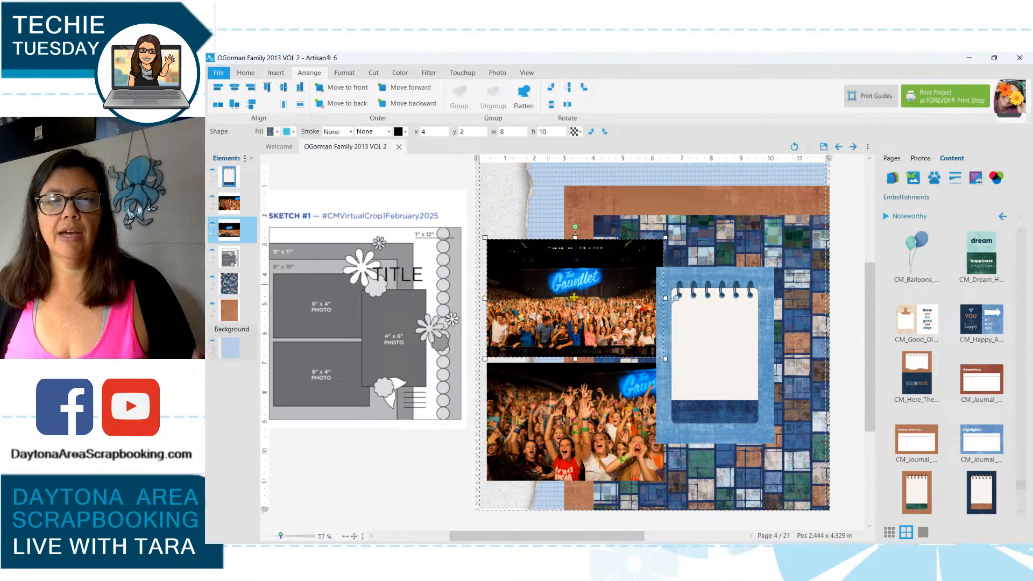
ctrl+click(551, 384)
drag(526, 301, 661, 301)
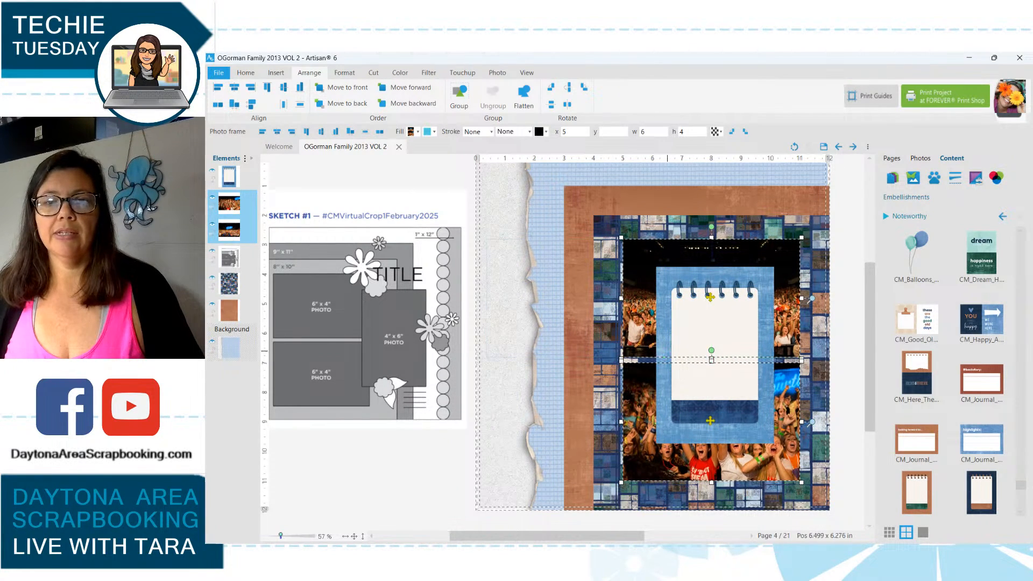
drag(696, 383, 552, 385)
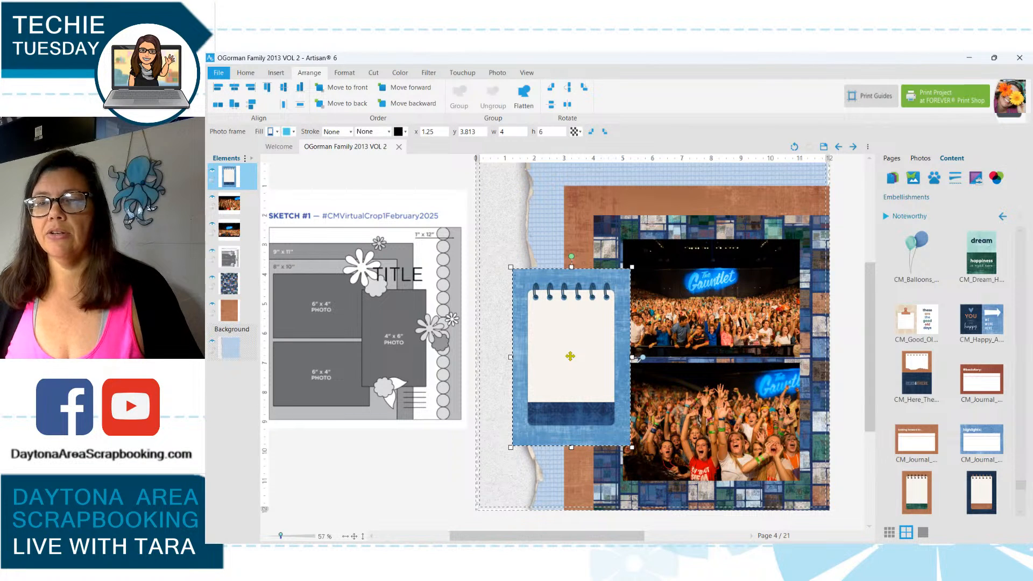
Replace the notepad card with the blue "We Were Here" arrow card and shrink it to about 3.253 by 4.879 in at x 2.287, y 4.56.
drag(982, 319, 570, 357)
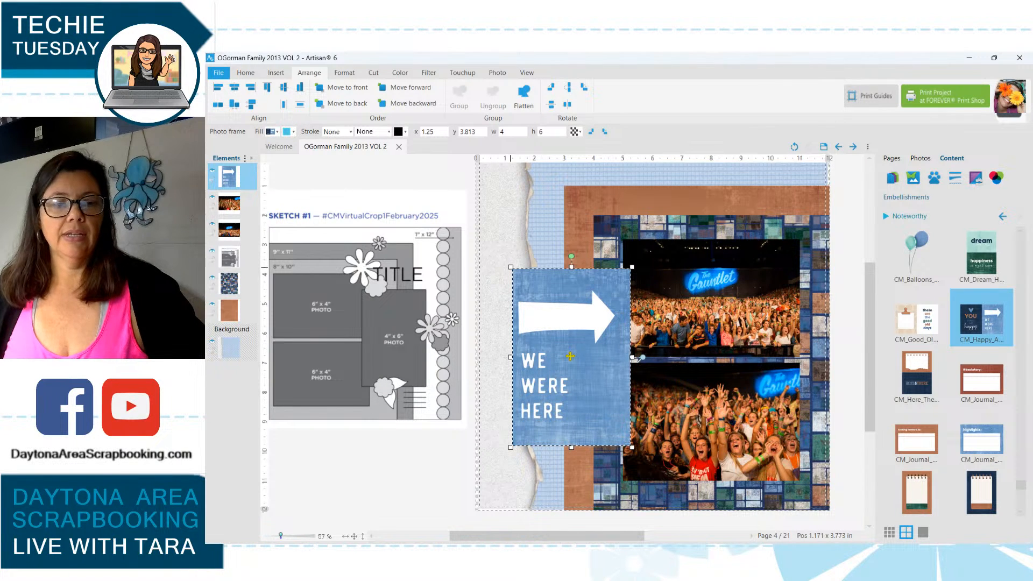
drag(511, 268, 516, 275)
mouse_move(603, 384)
mouse_down()
mouse_move(557, 356)
mouse_move(564, 372)
mouse_move(570, 360)
mouse_move(600, 384)
mouse_up()
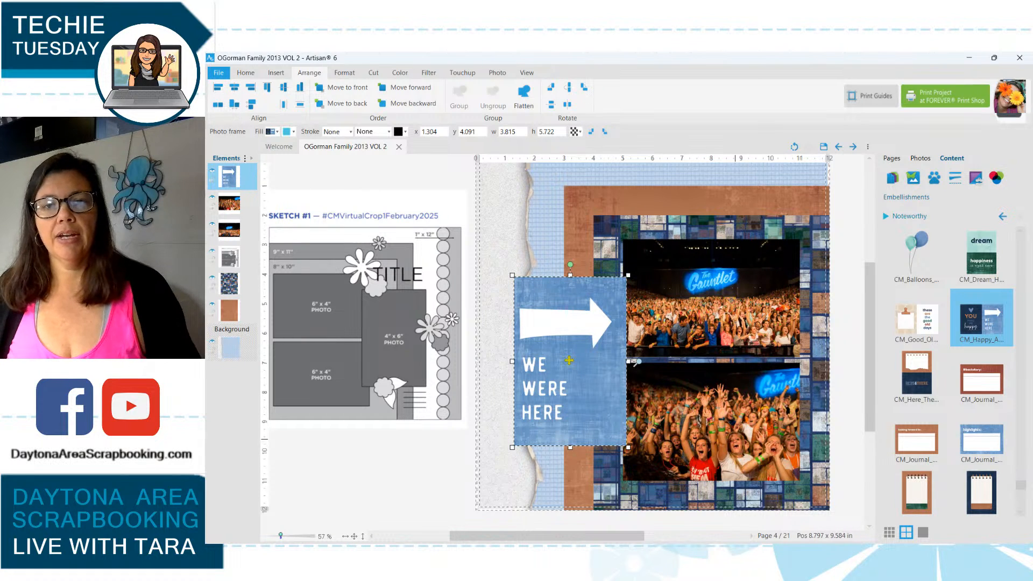
scroll(569, 360, up, 1)
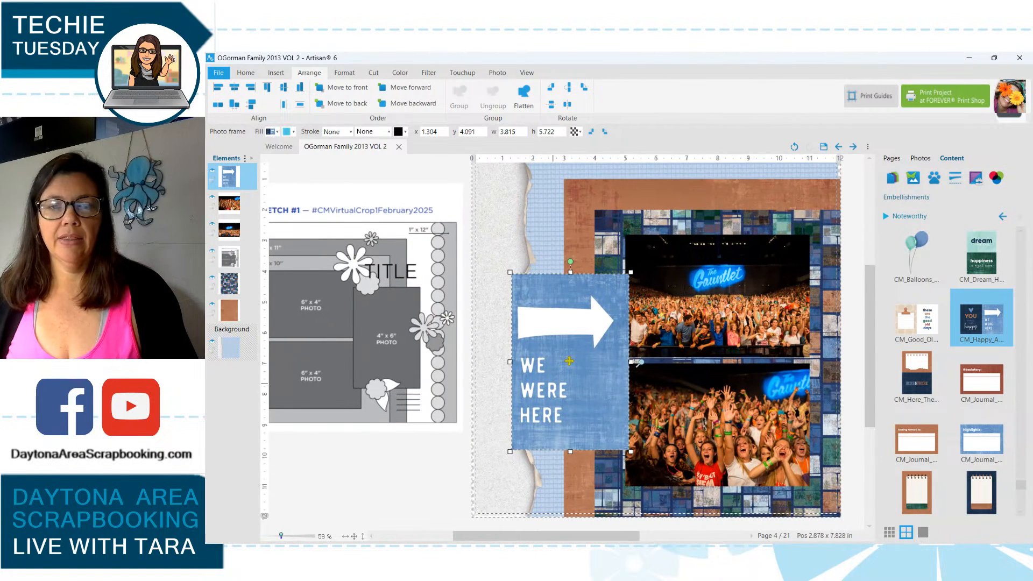
drag(510, 272, 527, 298)
drag(585, 386, 589, 363)
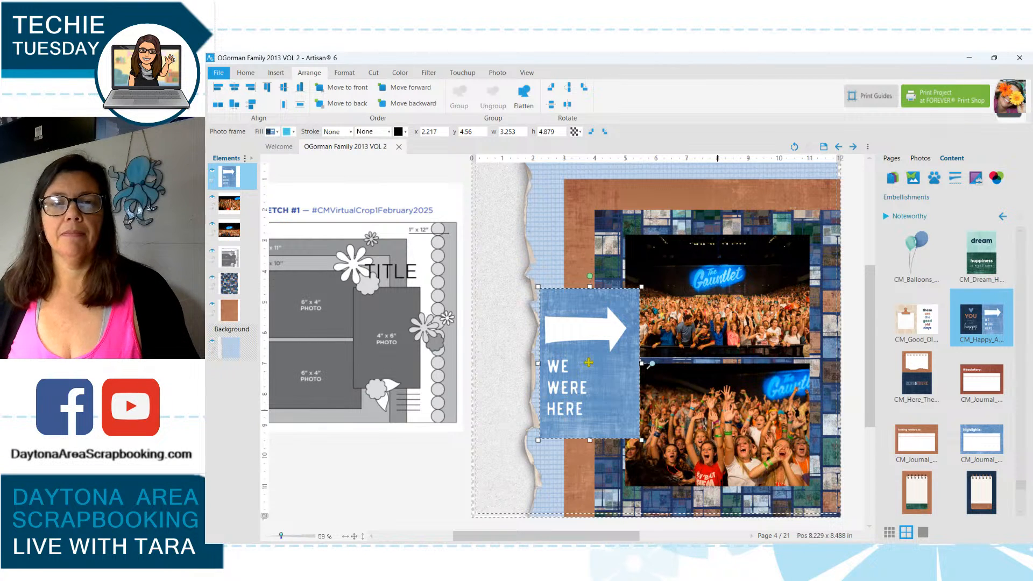
drag(588, 363, 591, 362)
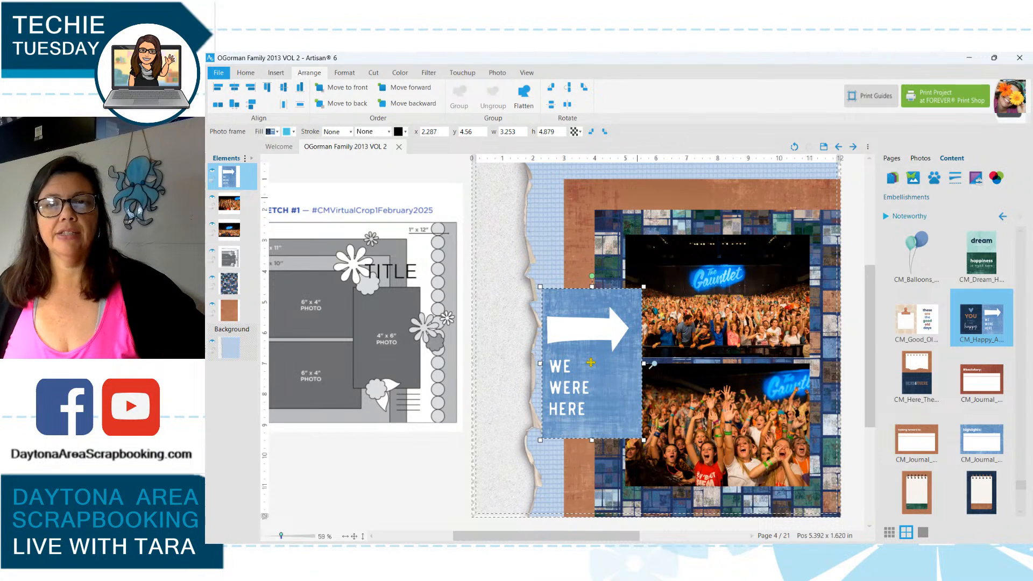
Select both mats, both photos and the "We Were Here" card together and apply the Light shadow.
click(637, 200)
ctrl+click(633, 218)
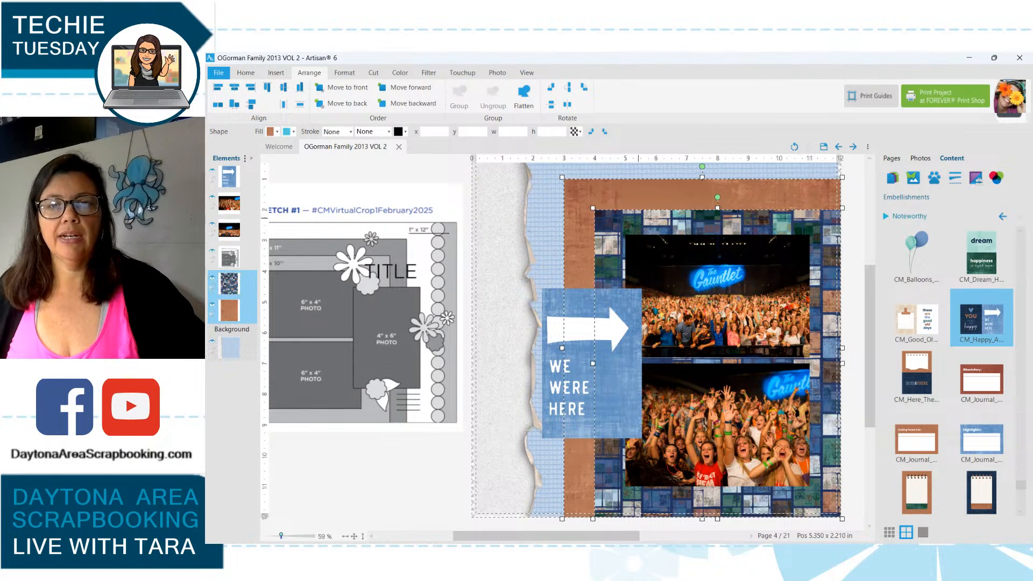
ctrl+click(654, 277)
ctrl+click(670, 419)
ctrl+click(610, 389)
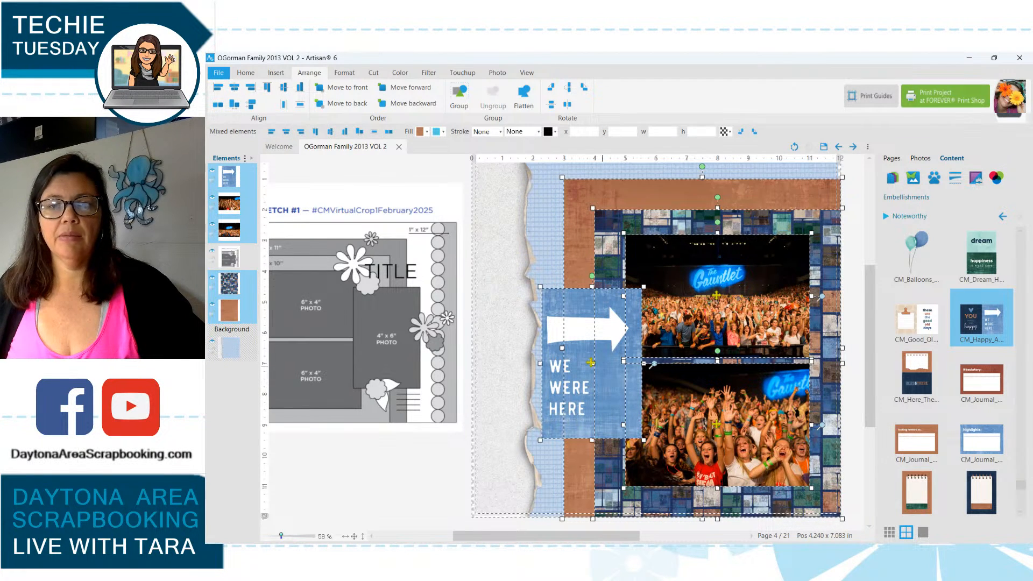
click(344, 73)
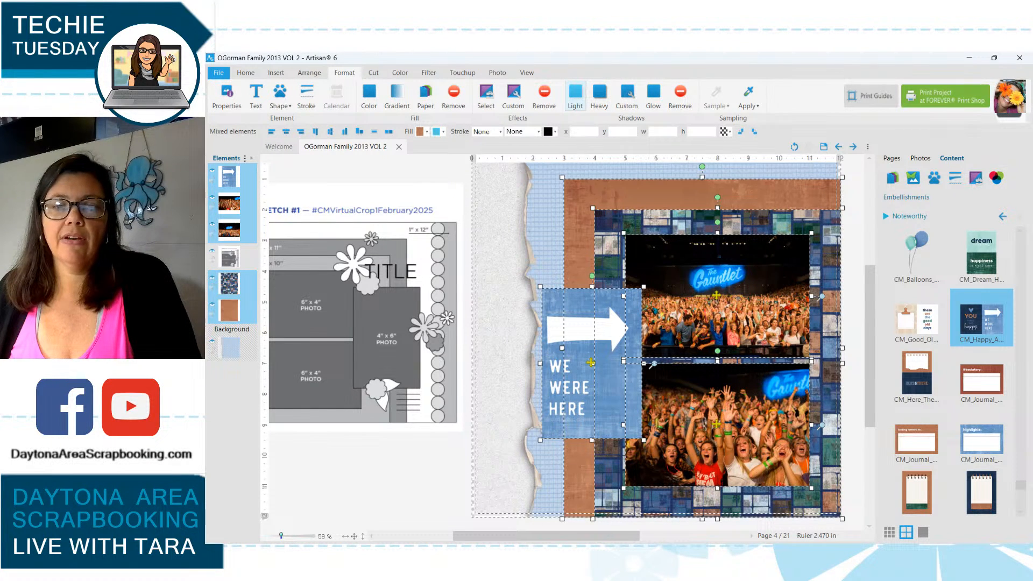
Try a custom shadow on the page background with direction 176°, softness 1 and a slight expansion.
click(495, 224)
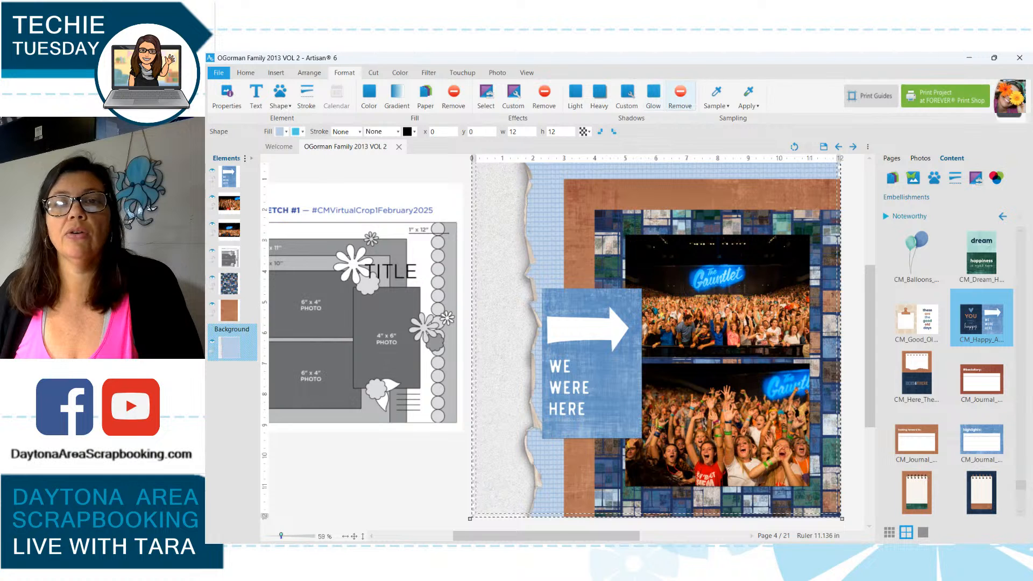
click(626, 93)
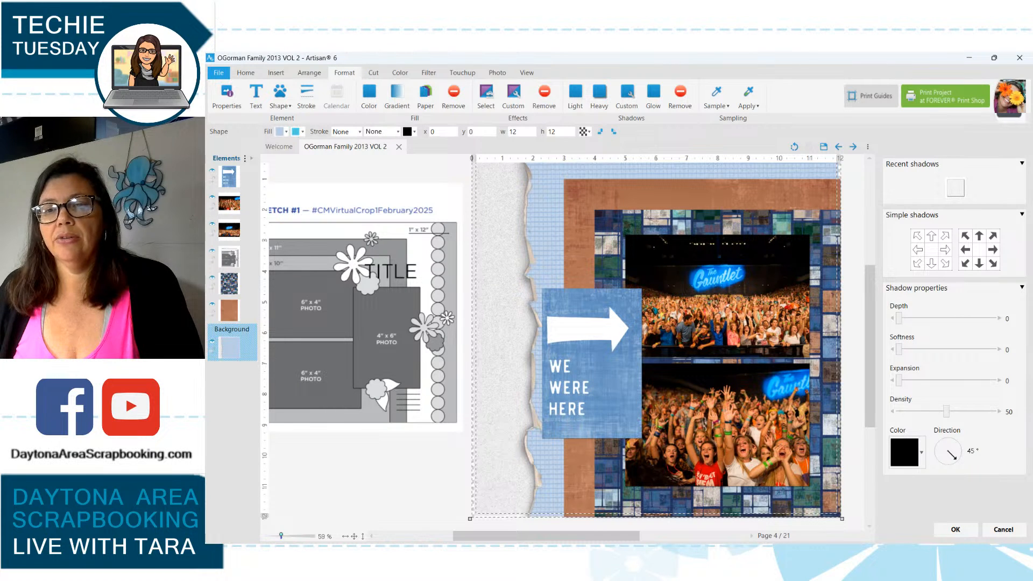
drag(955, 459, 937, 452)
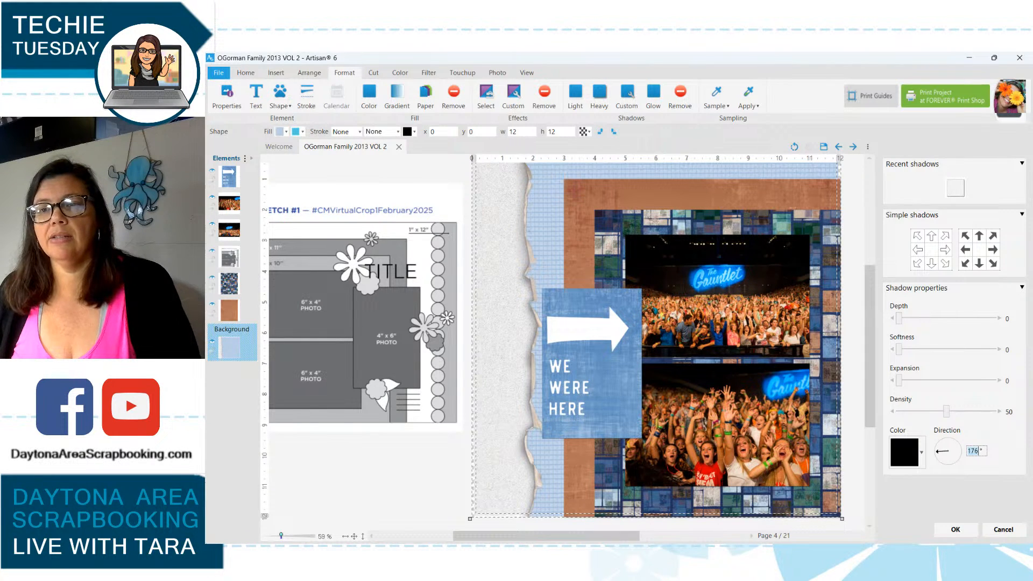
click(999, 349)
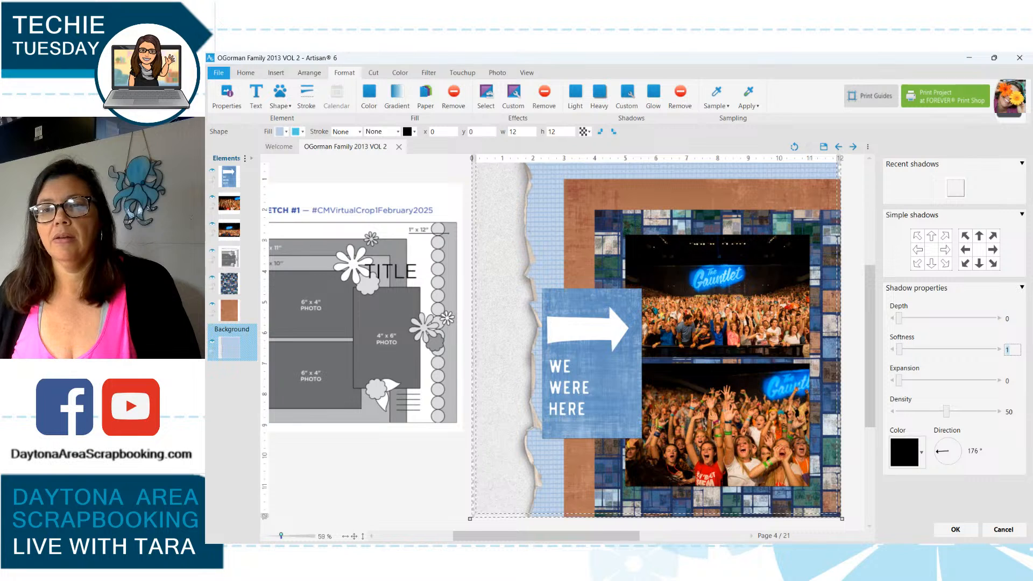
click(1000, 380)
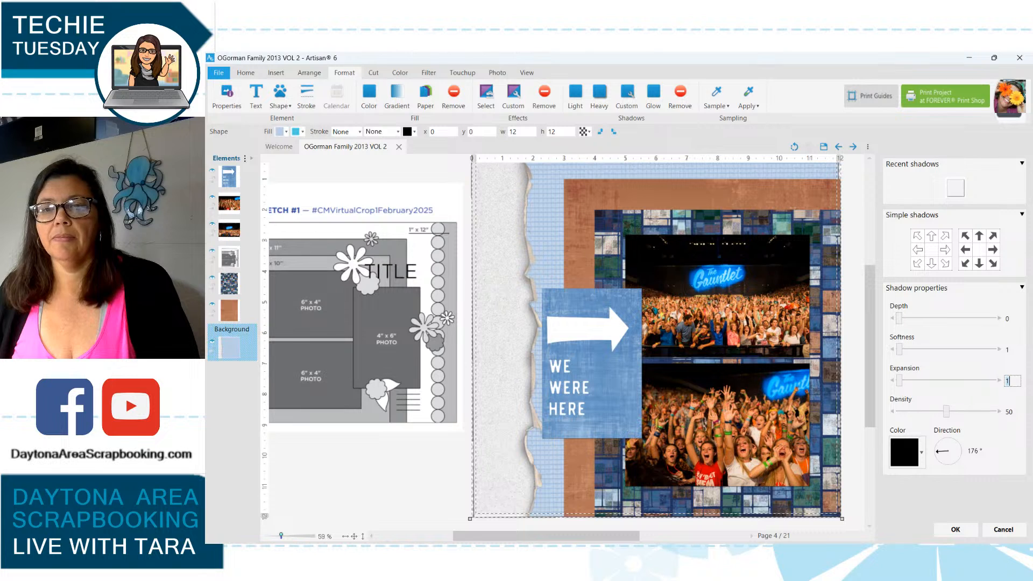
click(999, 381)
click(999, 380)
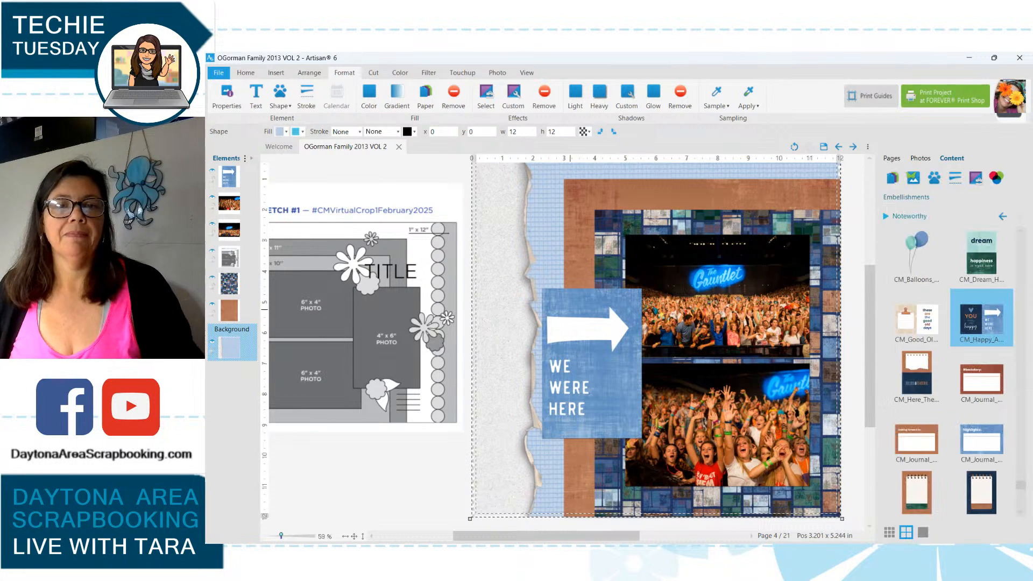
Give both mats, the upper photo and the "We Were Here" card a custom shadow with depth 6, softness 5, expansion 0 and direction -179°.
click(564, 310)
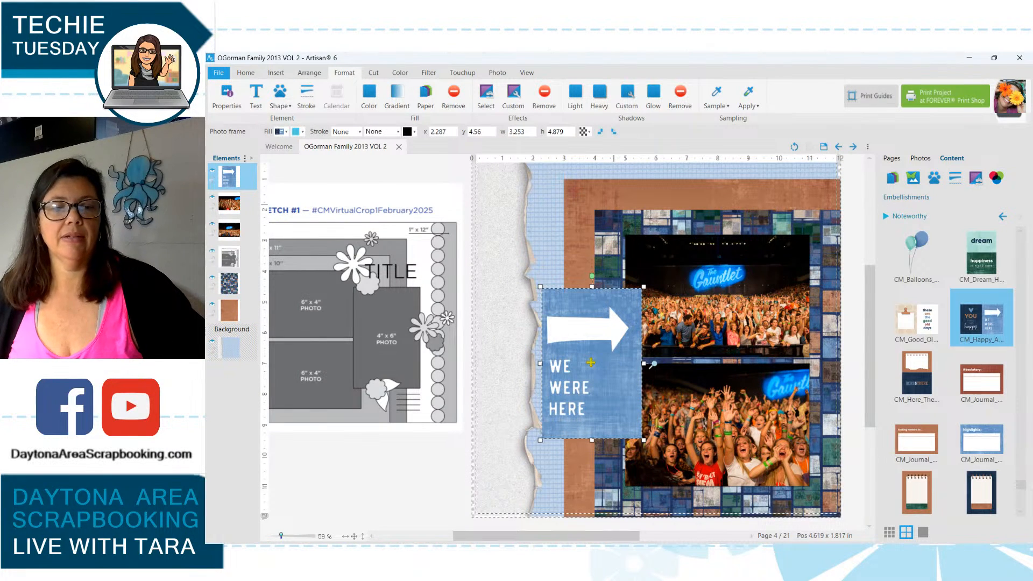
ctrl+click(621, 196)
ctrl+click(639, 223)
ctrl+click(646, 247)
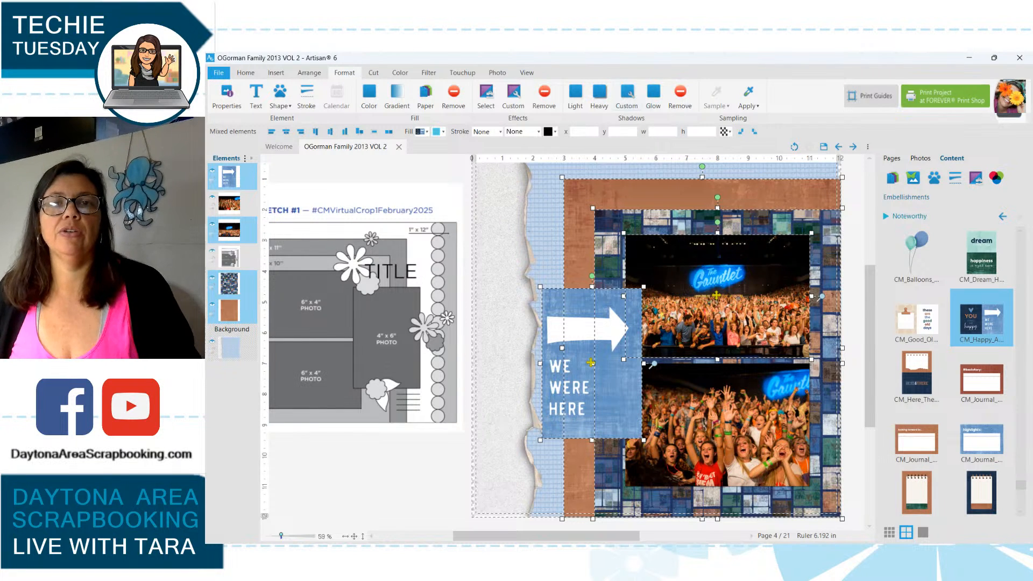
click(626, 97)
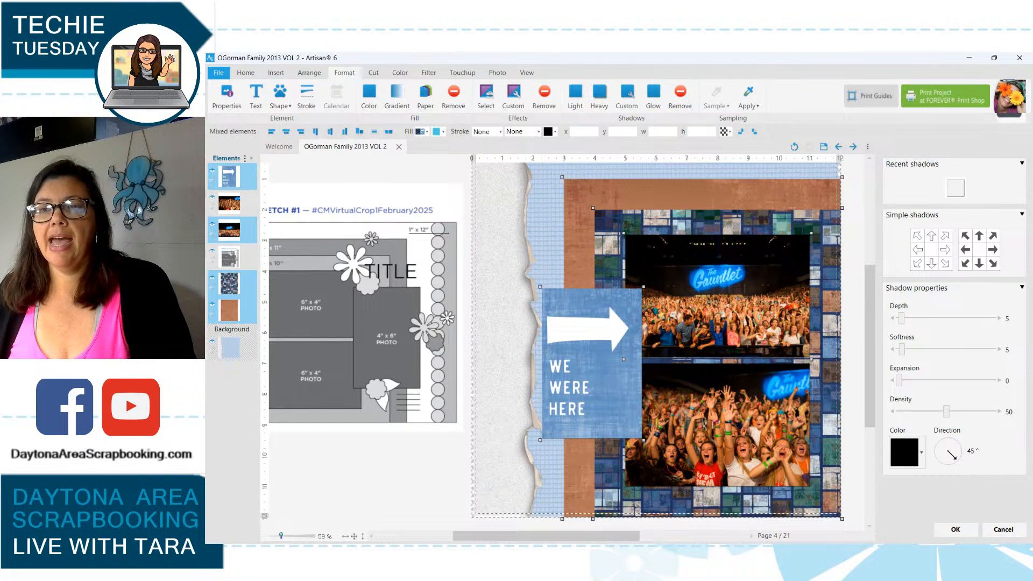
drag(955, 458, 938, 457)
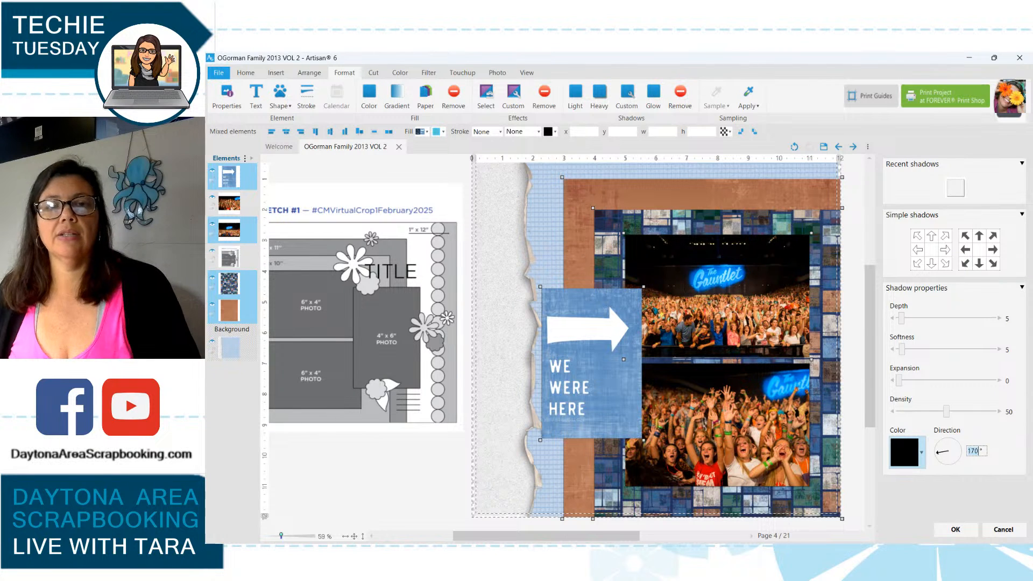
drag(937, 455, 937, 451)
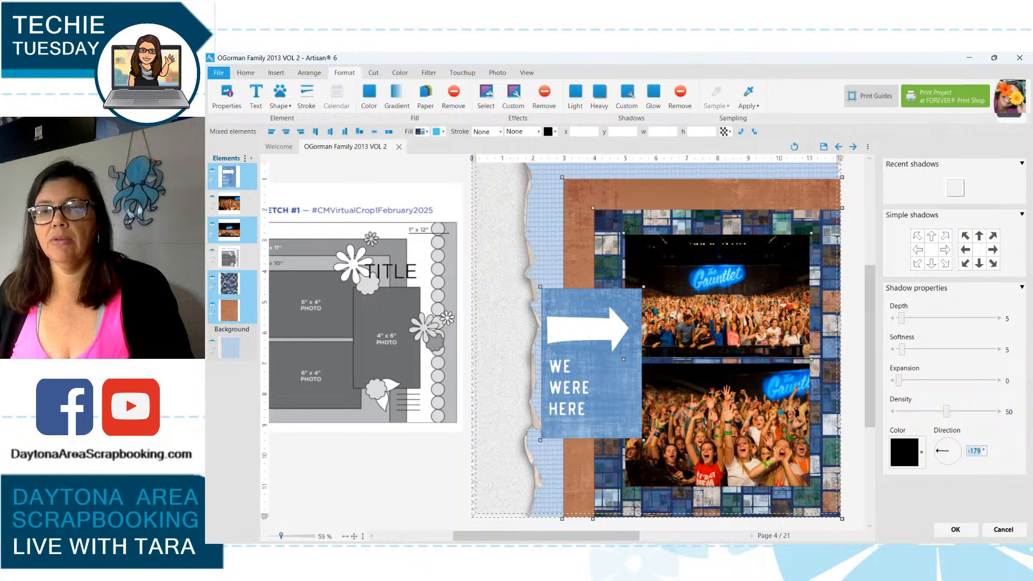
click(999, 381)
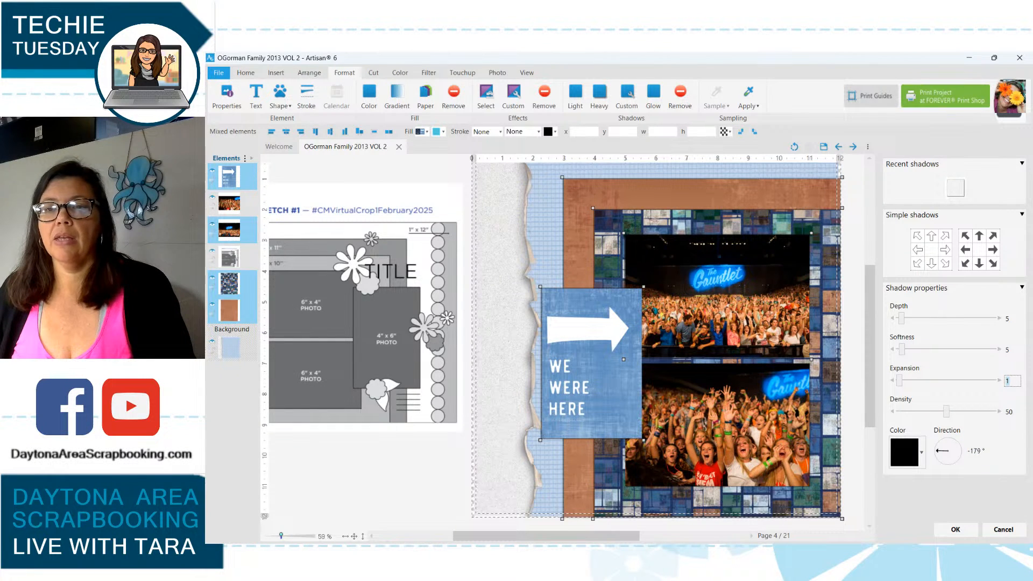
text(0)
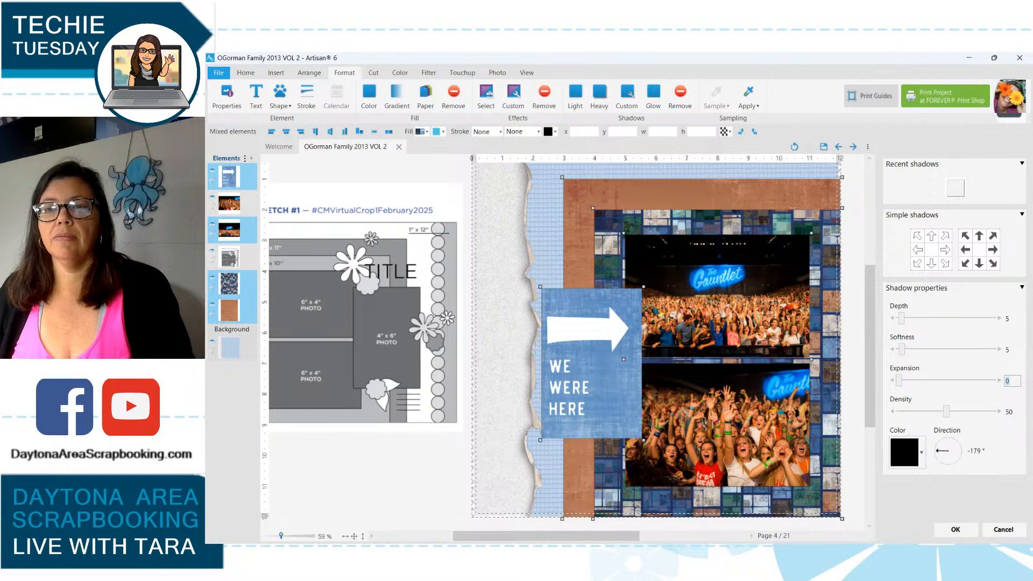
click(999, 318)
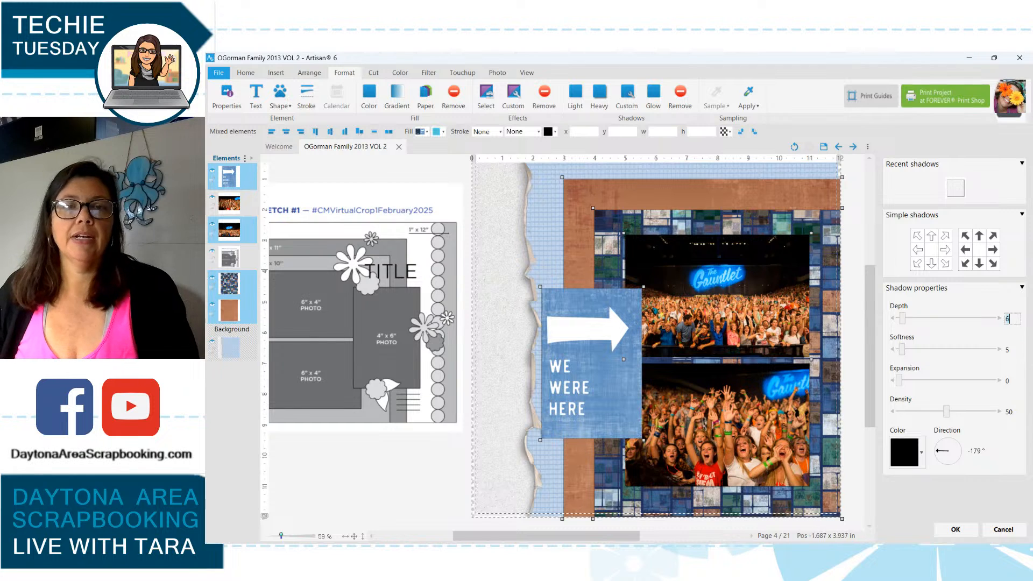
click(955, 530)
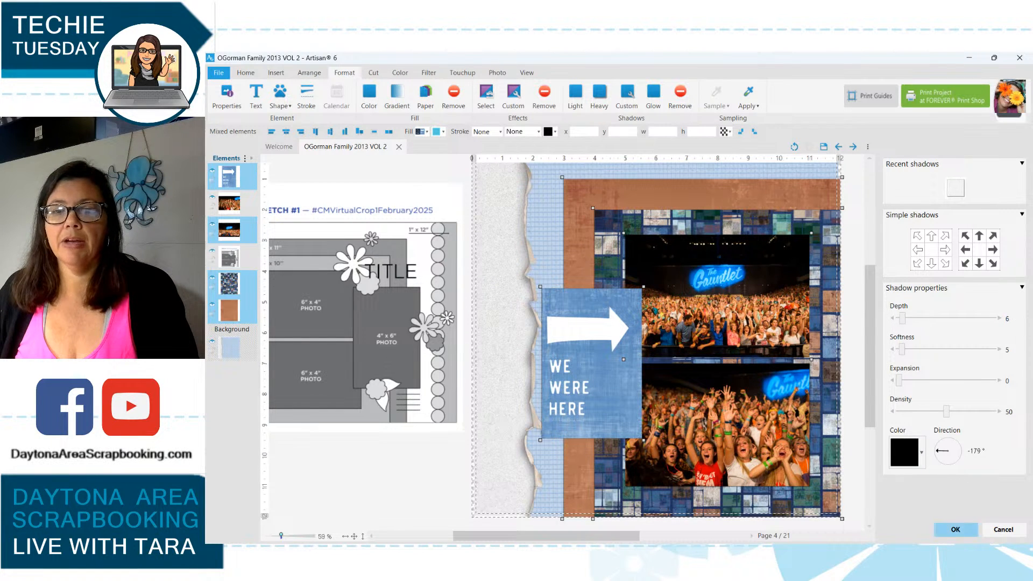
click(508, 208)
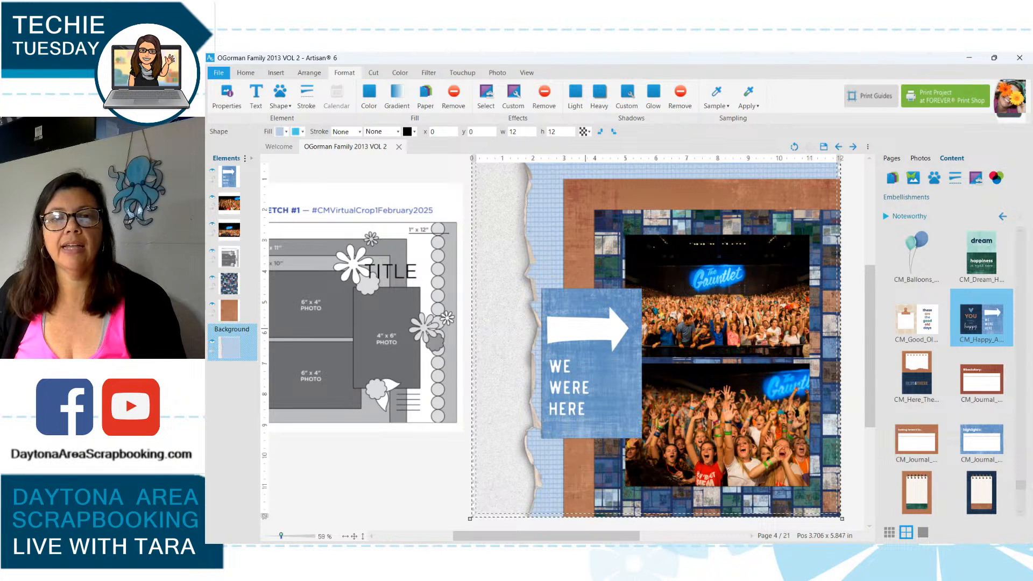
Flatten the "We Were Here" card and select its white arrow with the magic wand, using the Adjacent selection scope.
click(591, 363)
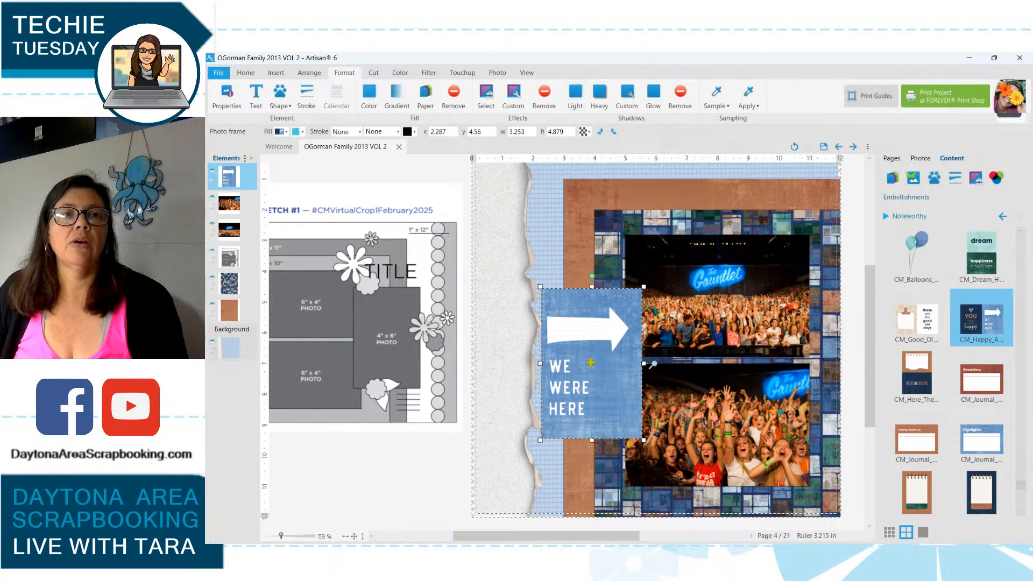
click(373, 73)
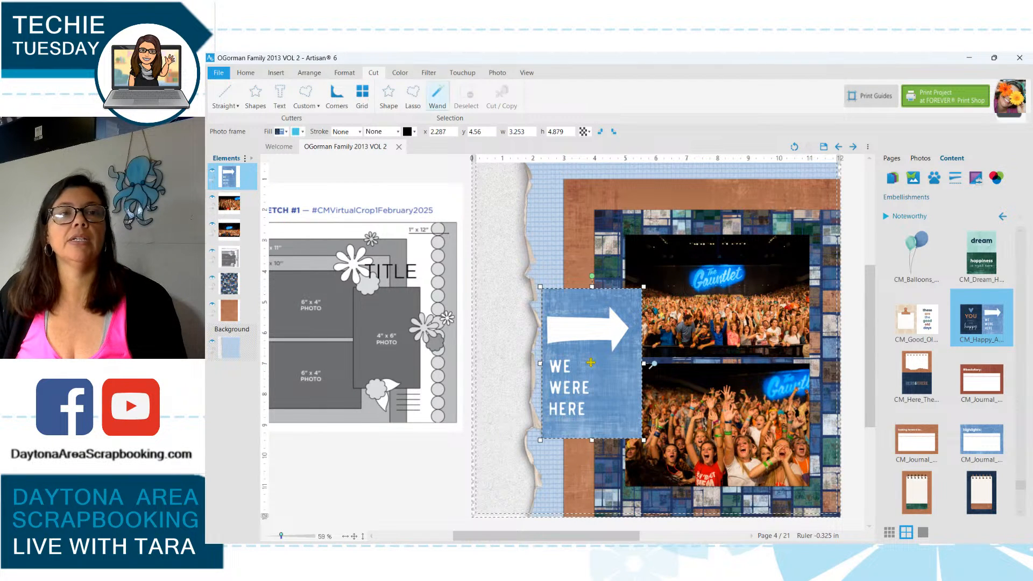
click(437, 97)
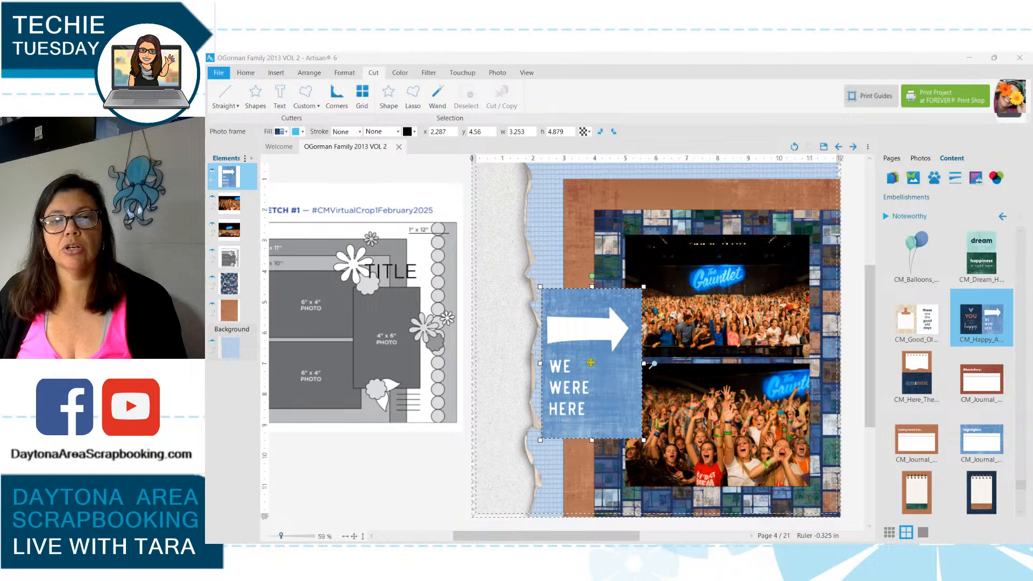
click(596, 350)
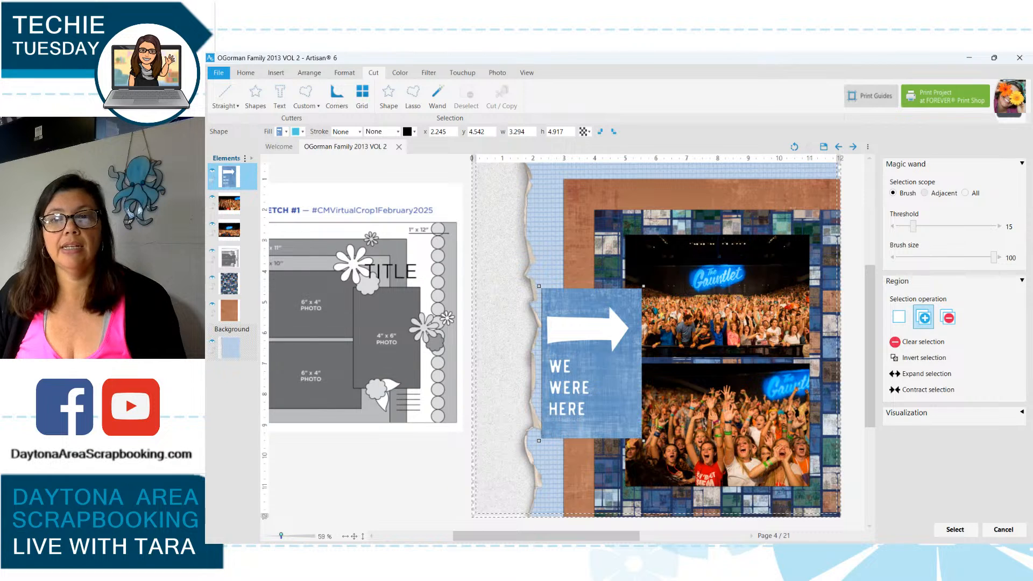
click(924, 192)
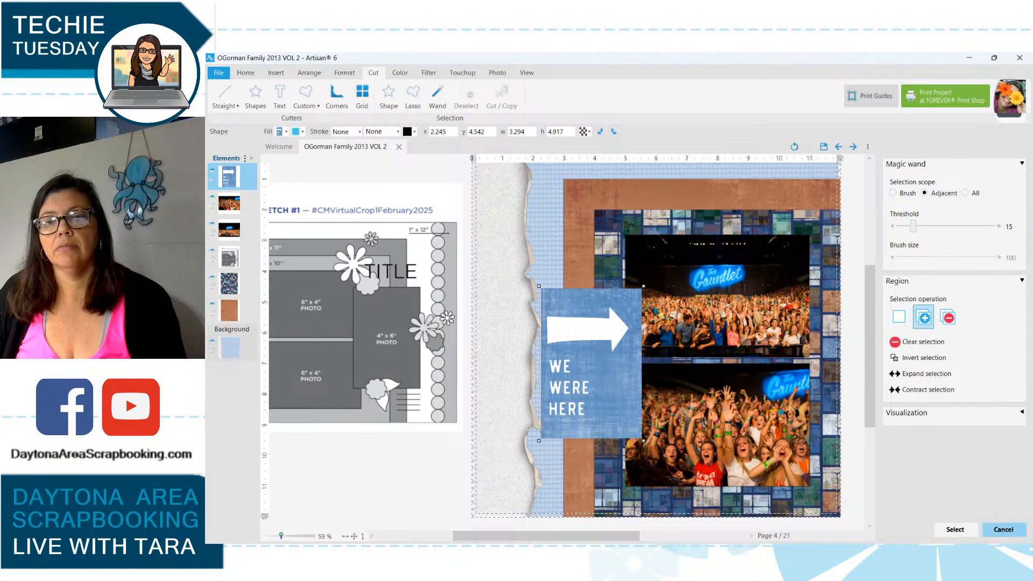
click(1003, 529)
click(590, 362)
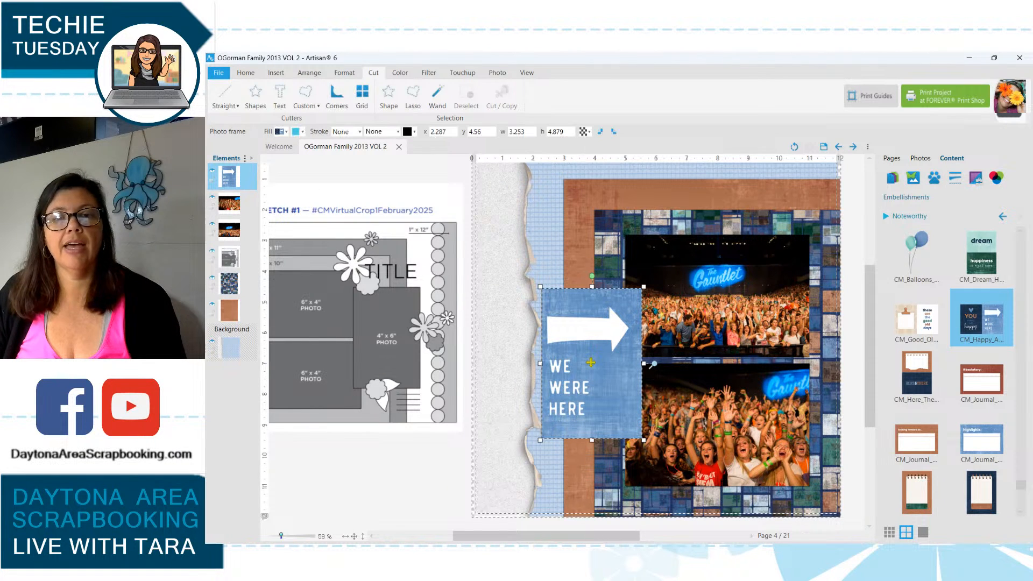
click(590, 362)
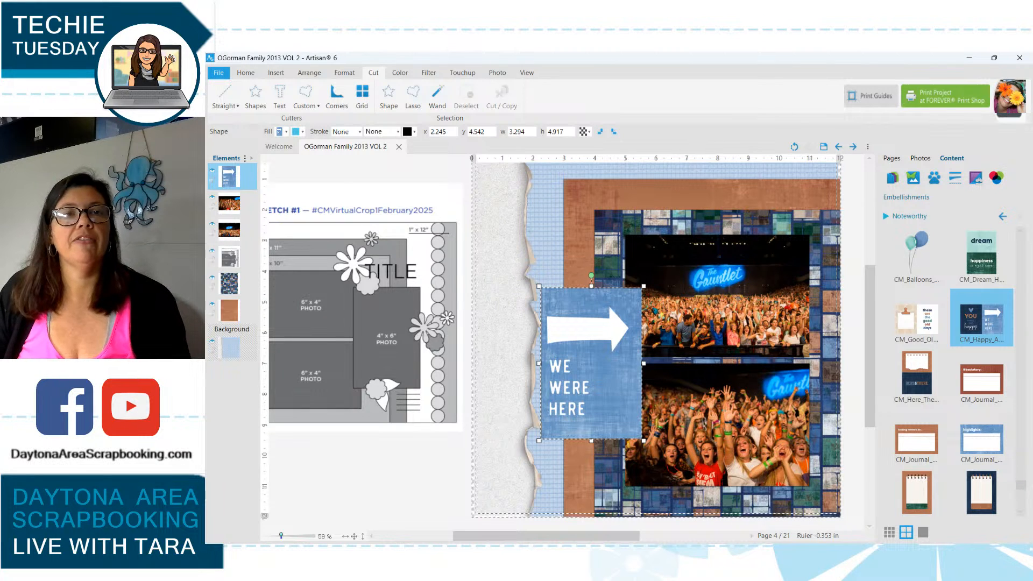
click(438, 95)
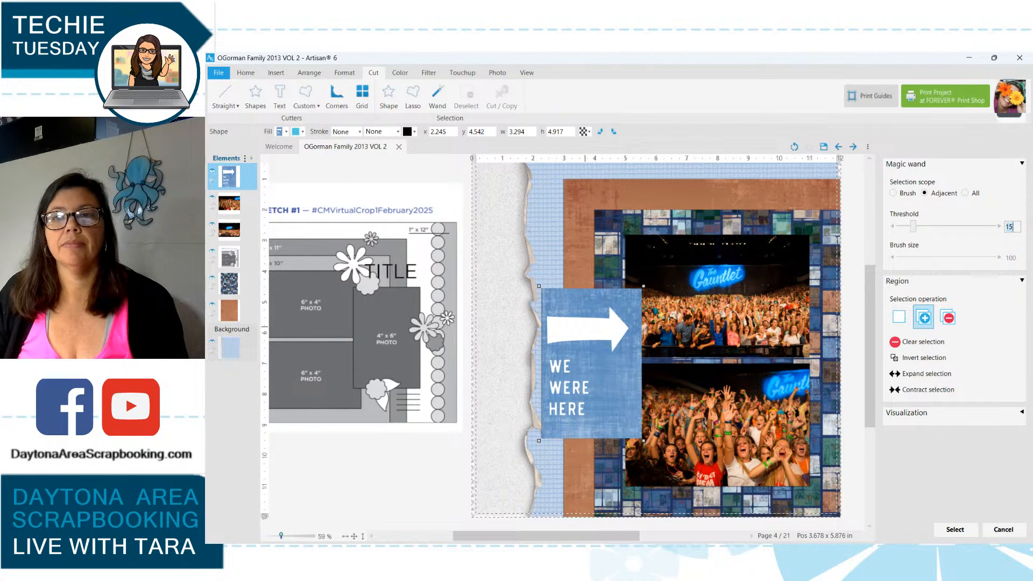
click(567, 331)
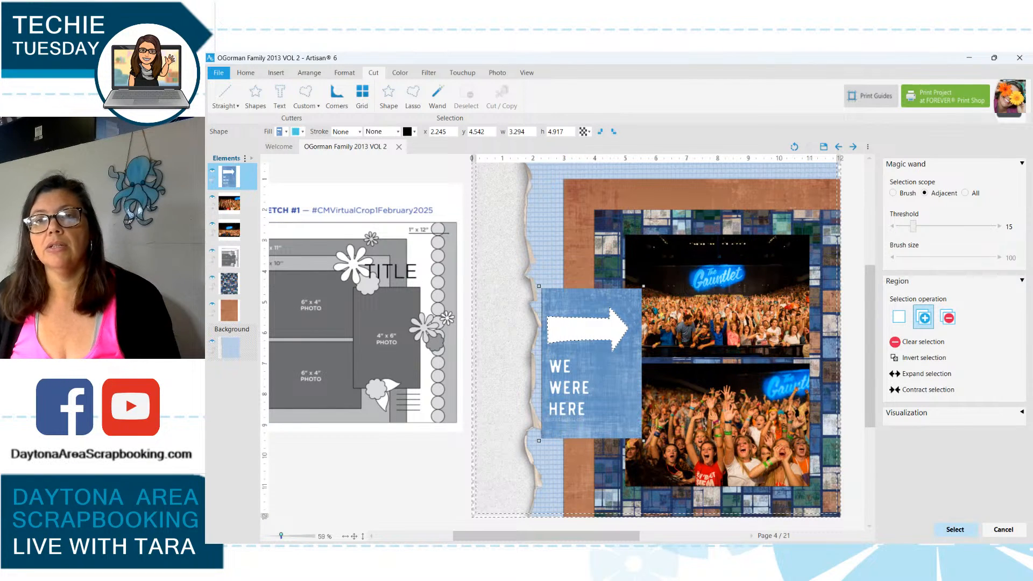
click(955, 531)
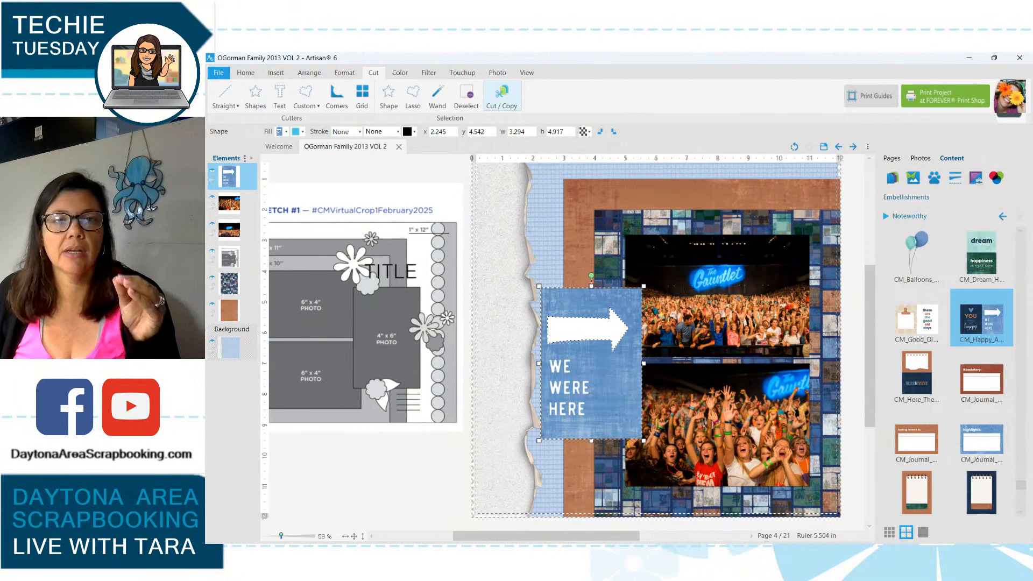
Copy the selected arrow into its own element, keeping the selected area, and move it just below the card to x 3, y 9.758.
click(502, 96)
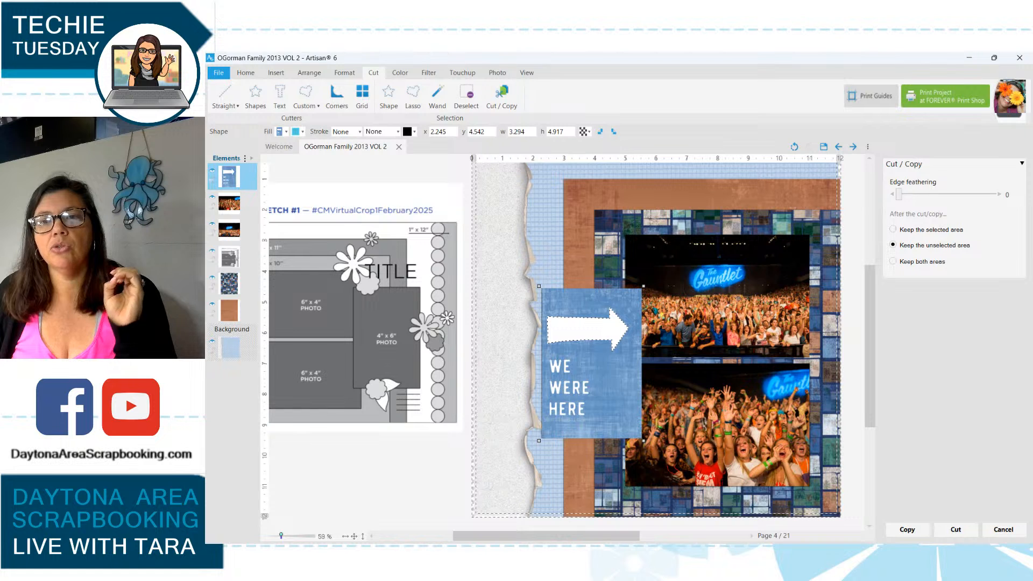
click(893, 230)
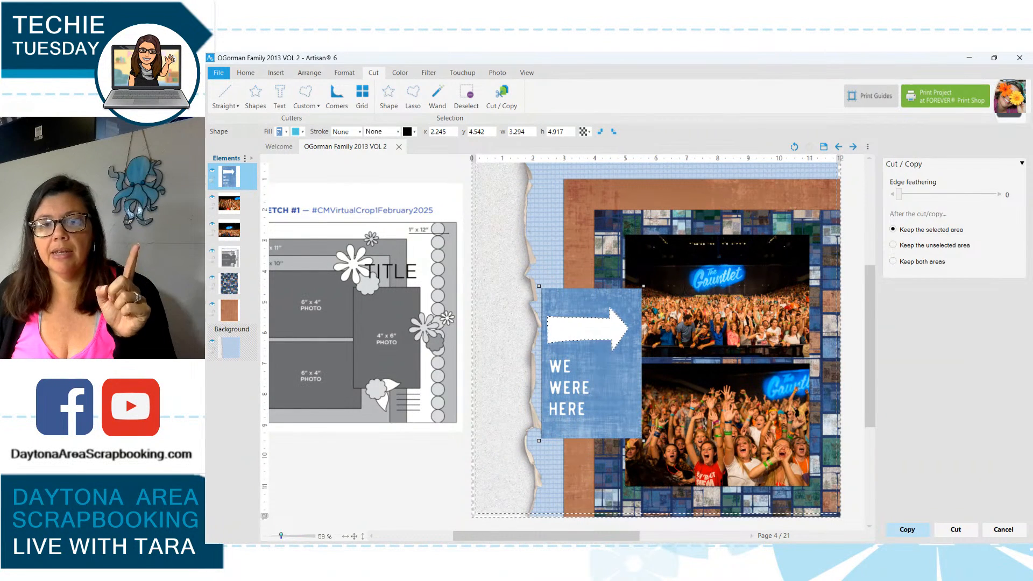
click(907, 530)
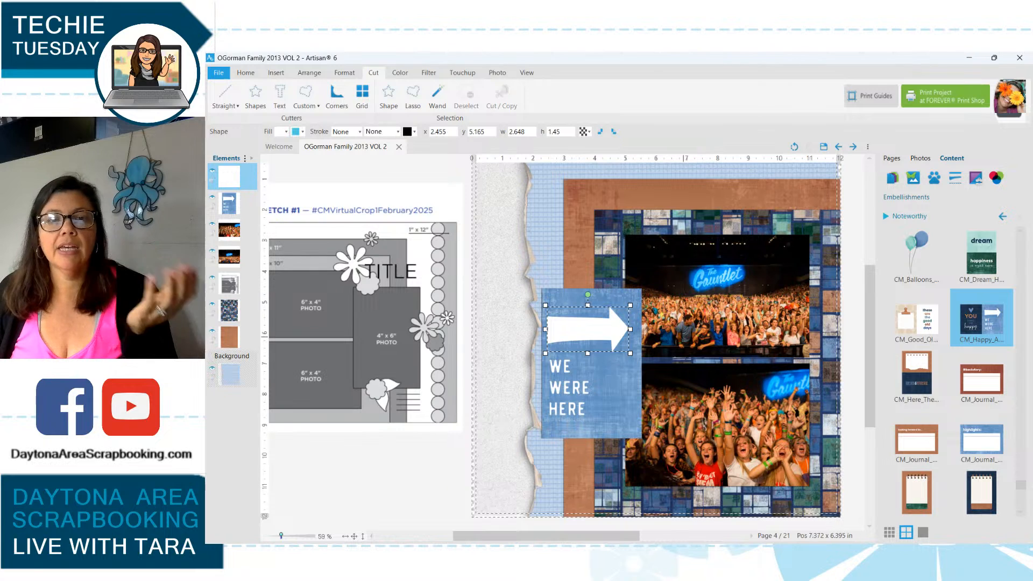
click(566, 261)
drag(601, 329, 629, 473)
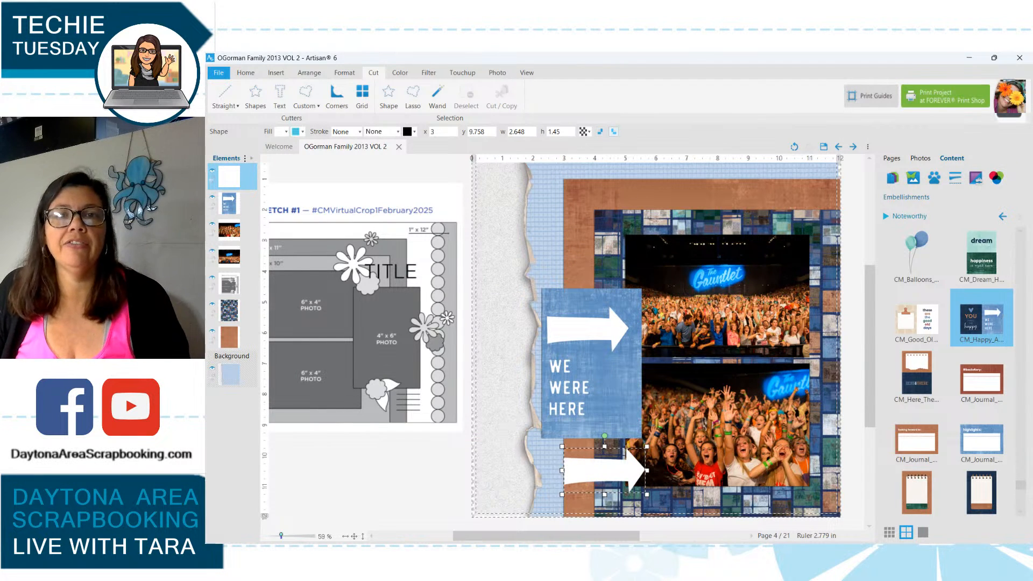
Rotate the copied arrow 180° and enlarge it to about 4.403 by 2.411 in below the "We Were Here" card.
click(614, 131)
click(614, 132)
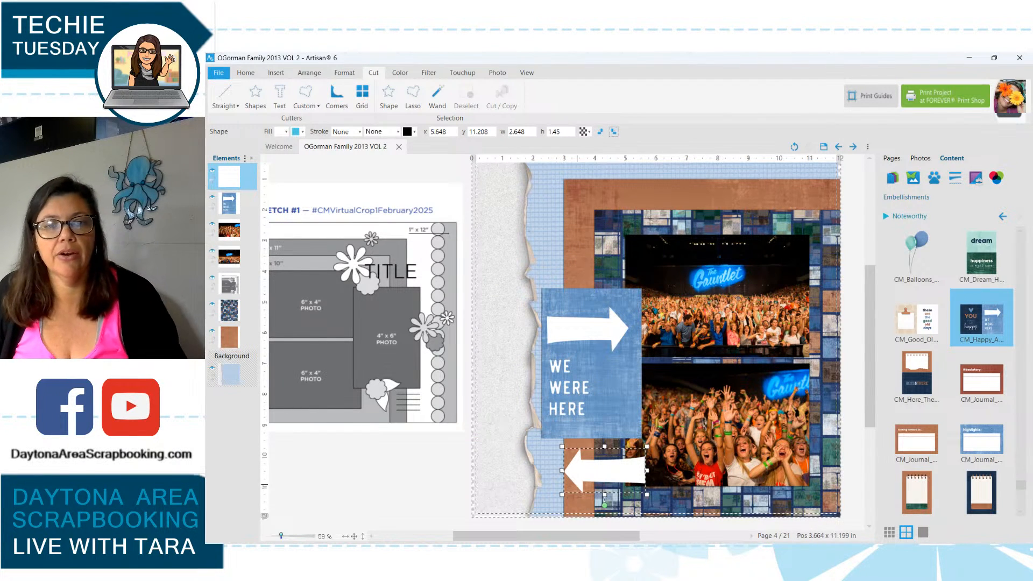
drag(562, 447, 508, 417)
drag(579, 454, 560, 458)
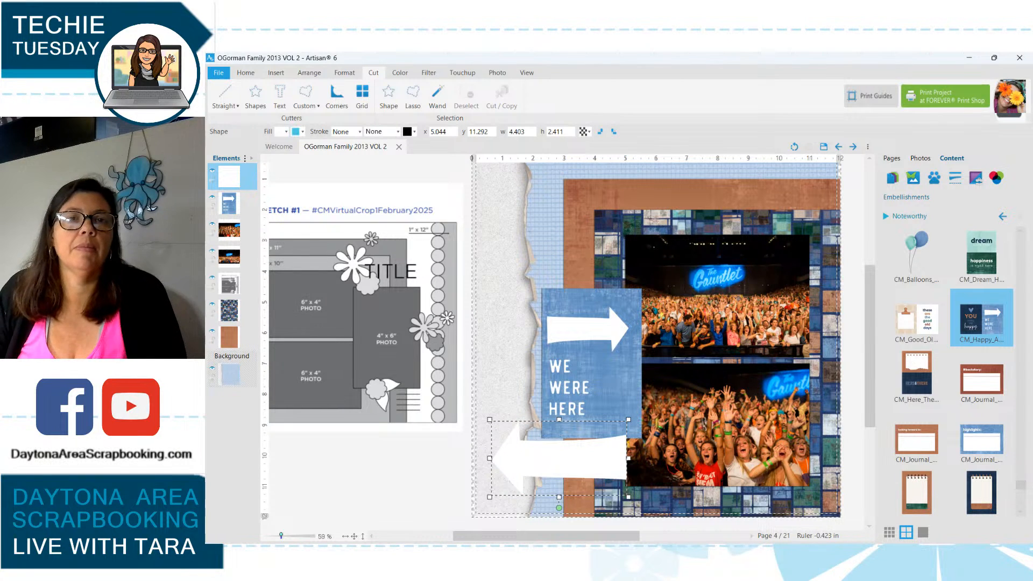
Rotate the large arrow 180° so it points right and place it over the card's lower edge at about x 1.048, y 8.698.
click(613, 132)
click(614, 131)
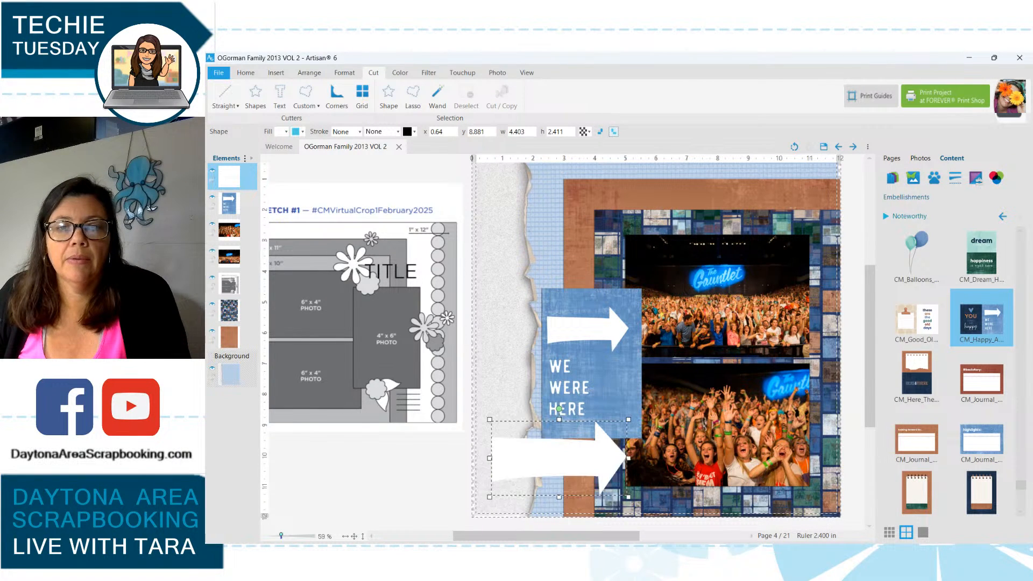
mouse_move(600, 459)
mouse_down()
mouse_move(618, 465)
mouse_move(609, 448)
mouse_up()
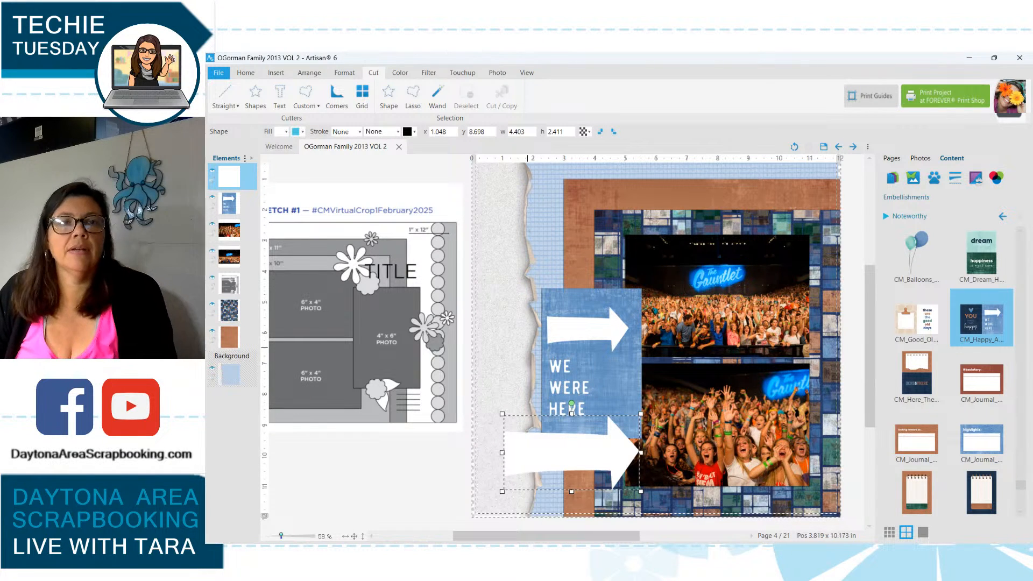
Apply a custom shadow to the large arrow with depth 6, softness 5, expansion 0, density 50 and direction -179°.
click(345, 72)
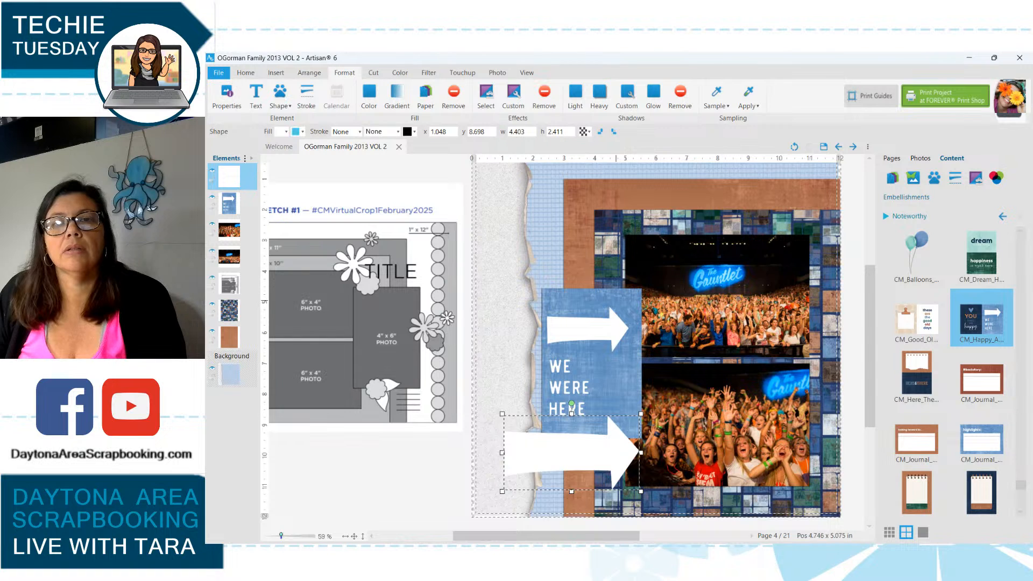
click(626, 95)
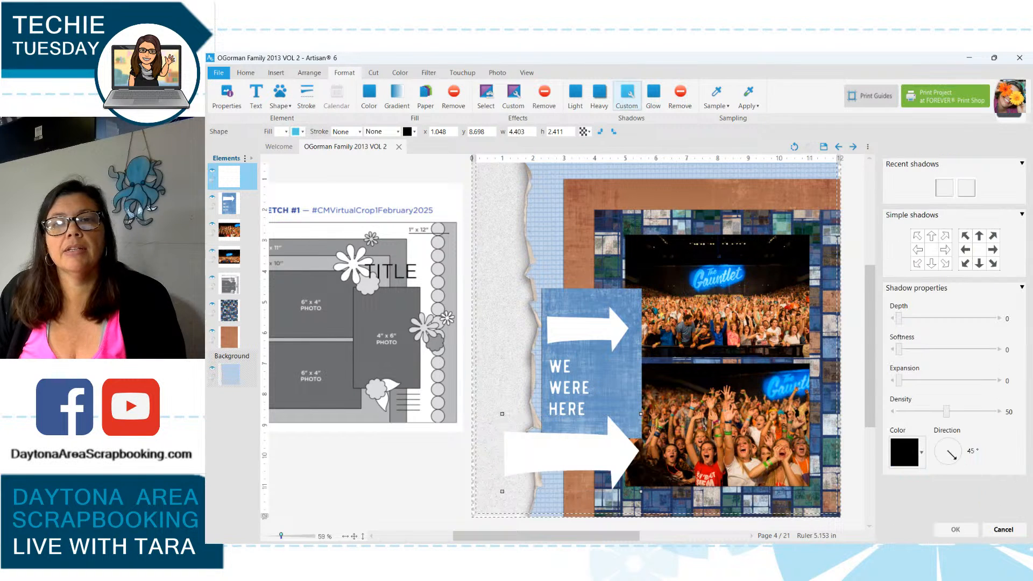
click(918, 250)
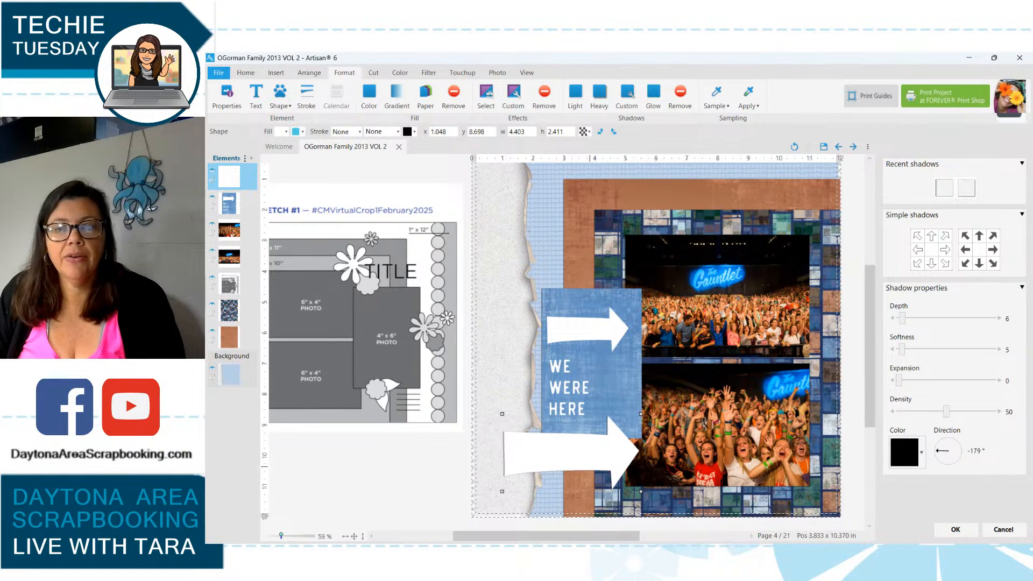
click(956, 530)
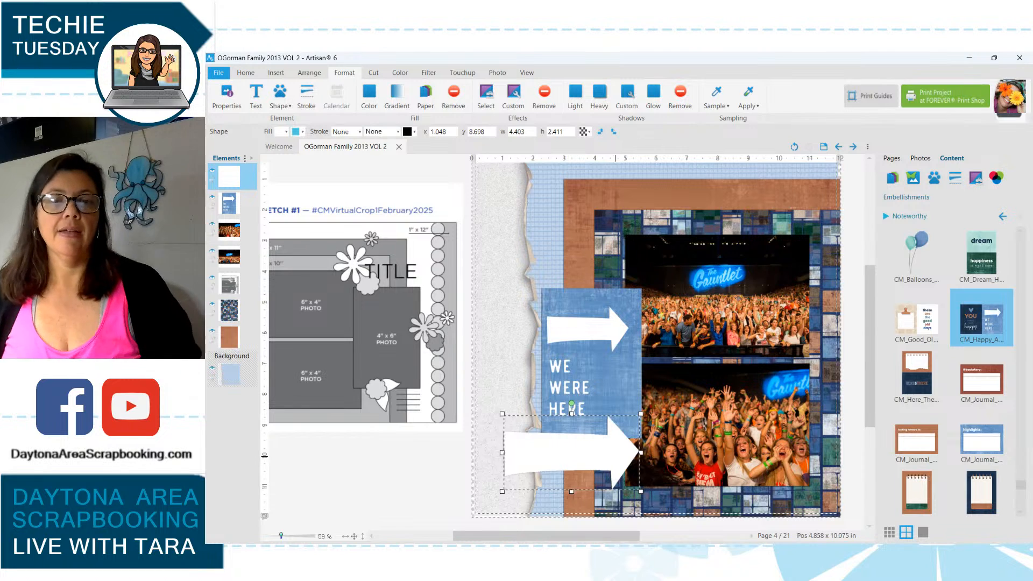
Duplicate the large arrow and move the copy above the "We Were Here" card to about x 0.68, y 1.674.
key(ctrl+c)
key(ctrl+v)
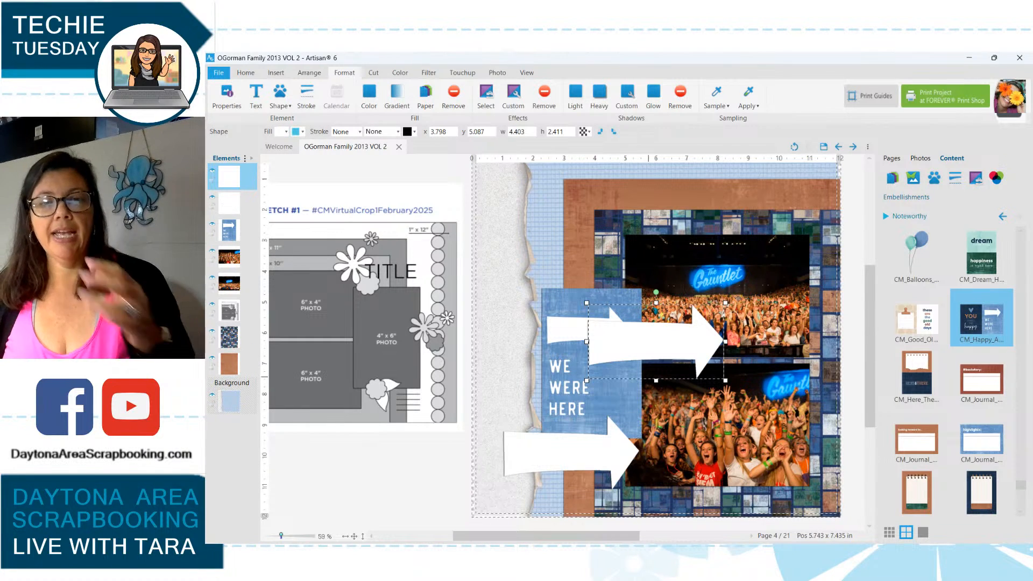
drag(688, 348, 592, 243)
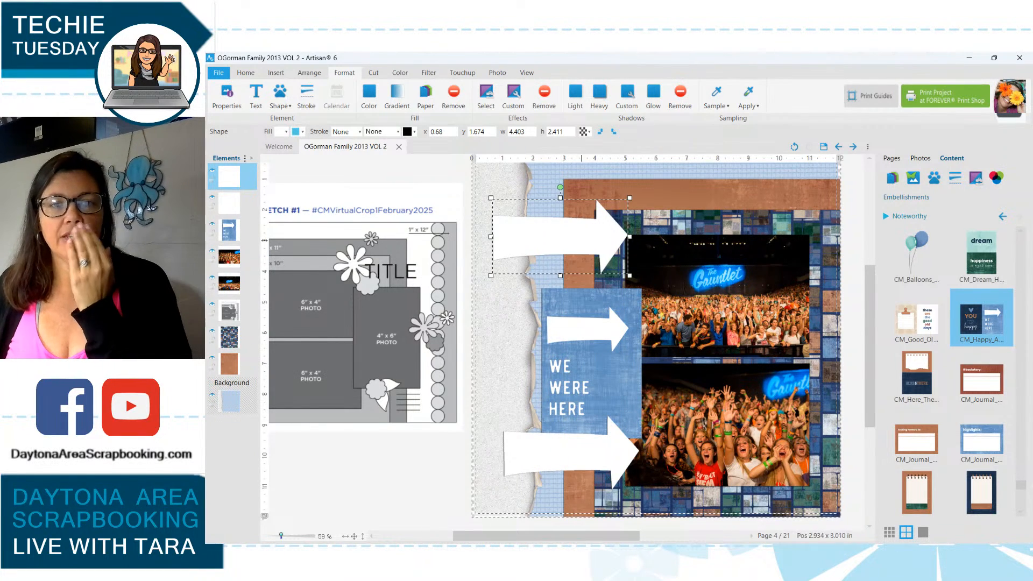
click(374, 72)
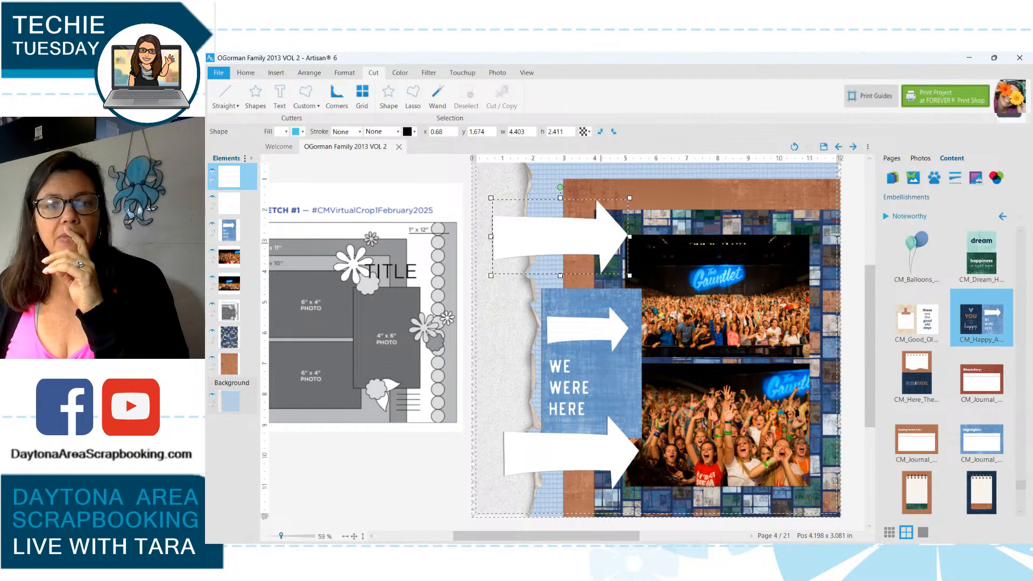
Send the upper arrow behind the blue mosaic paper, directly above the brown paper, and move it to about x 0.385, y 2.401.
drag(605, 239, 621, 256)
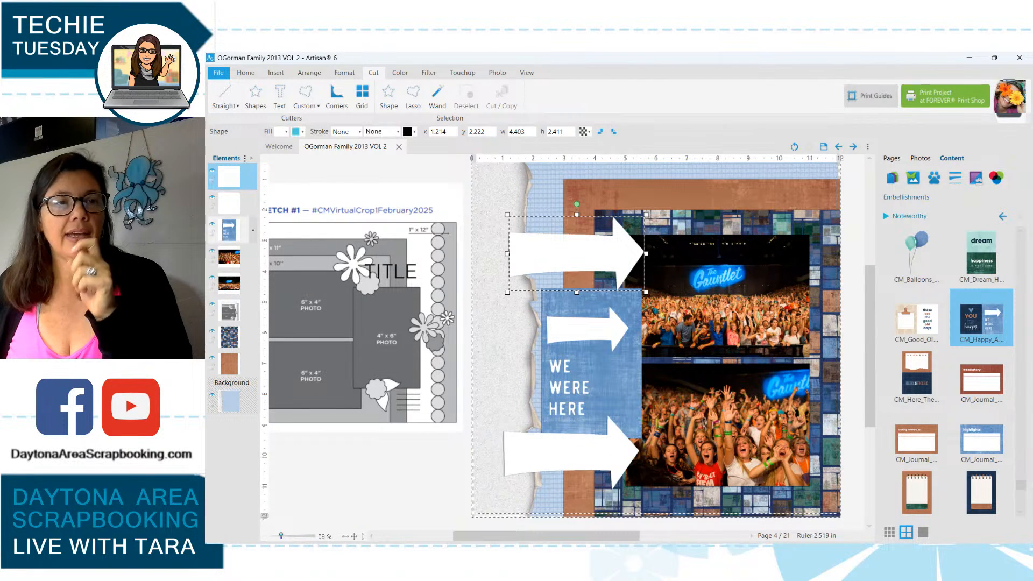
drag(230, 178, 231, 377)
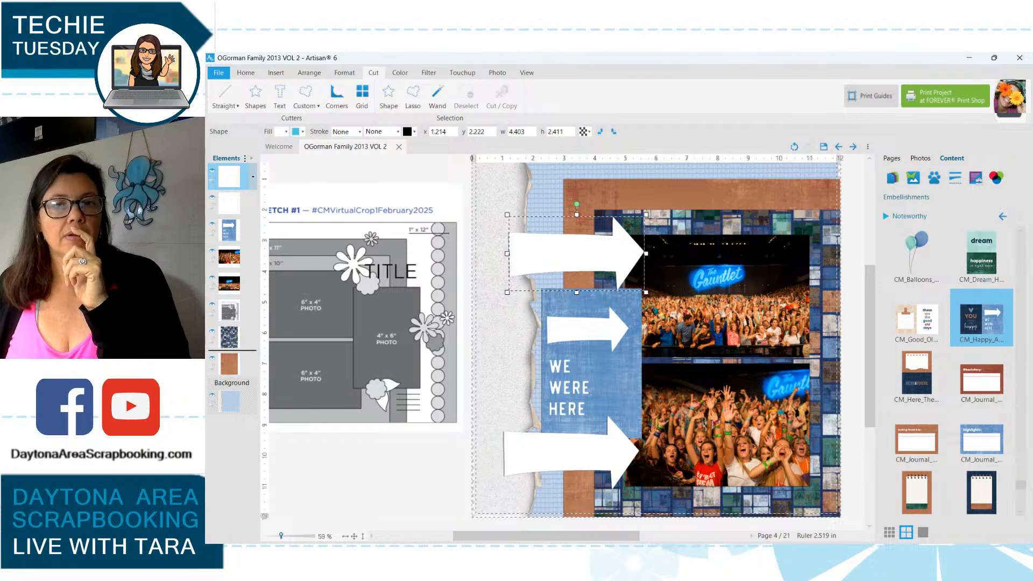
drag(231, 349, 230, 350)
drag(552, 258, 526, 263)
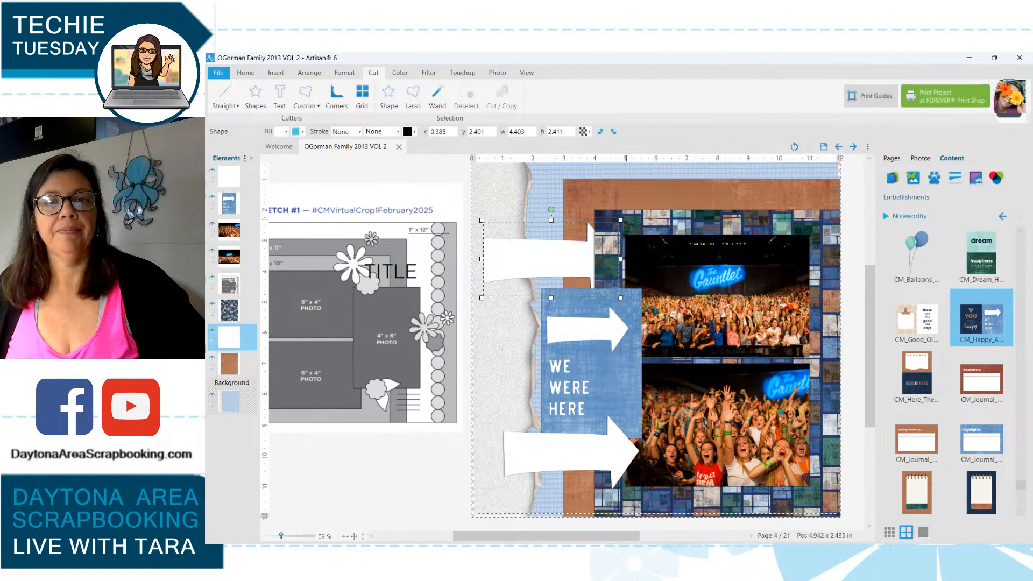
Enlarge the upper arrow to about 5.506 by 3.015 in at x 0.496, y 2.078, and shift the lower arrow to x 0.992, y 8.445.
drag(621, 221, 654, 202)
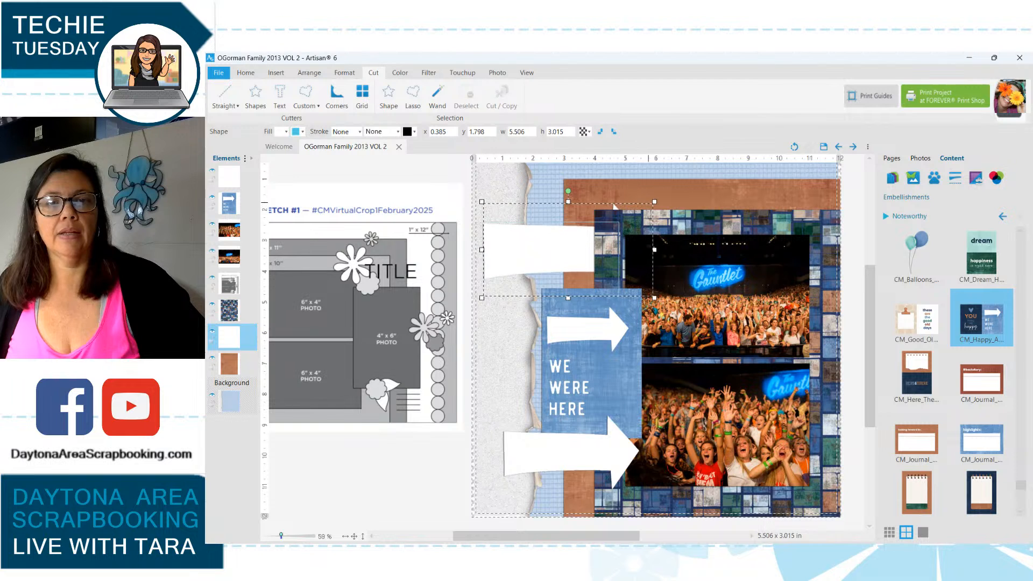
mouse_move(551, 255)
mouse_down()
mouse_move(568, 260)
mouse_move(565, 250)
mouse_up()
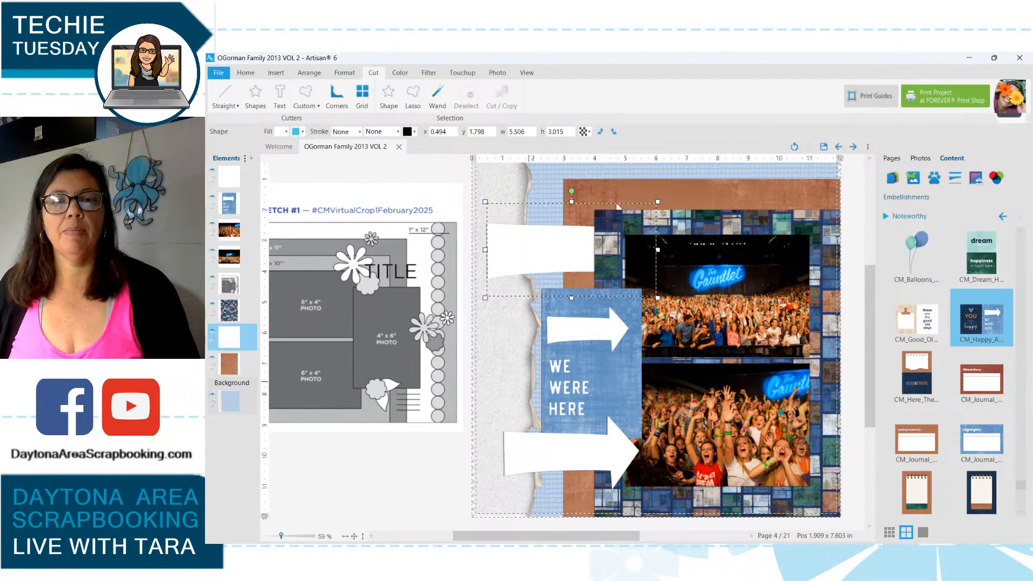
drag(550, 262, 550, 271)
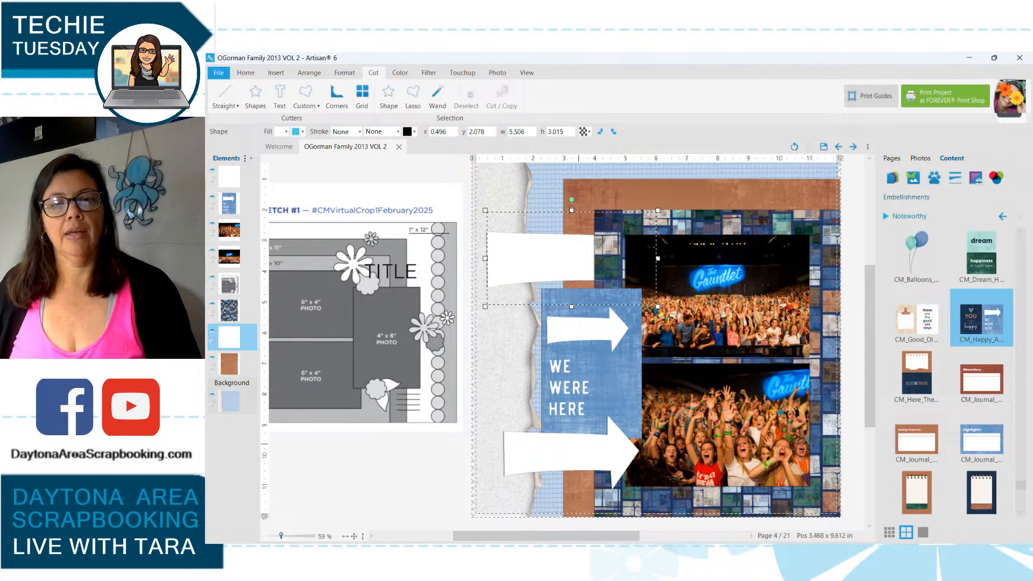
click(578, 444)
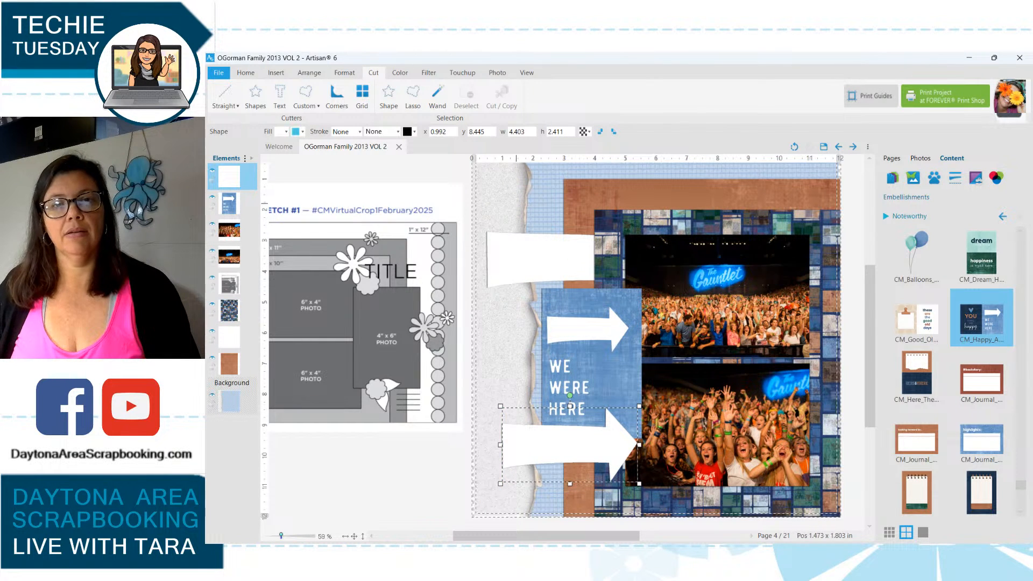
click(515, 215)
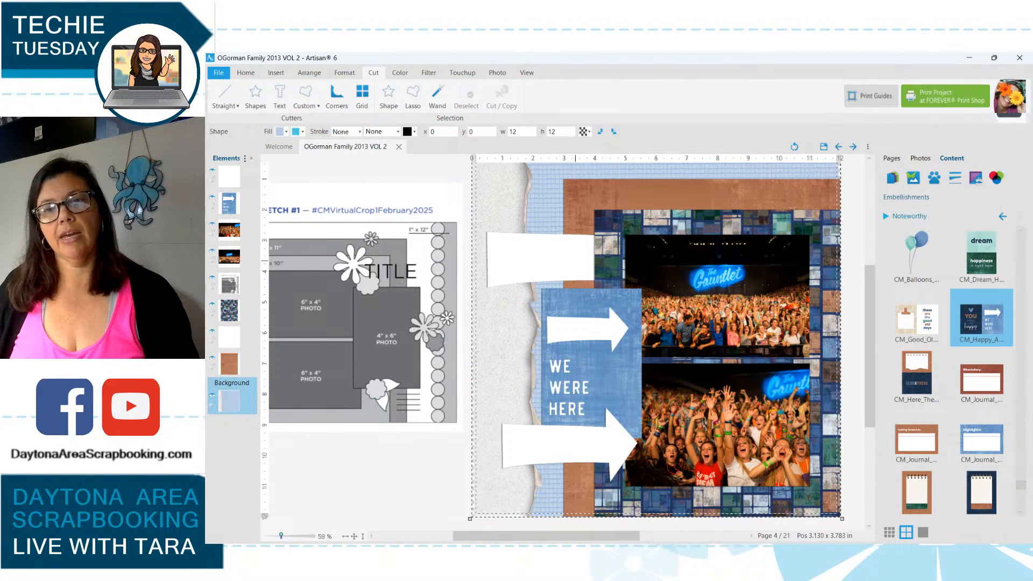
Insert a text box about 3.092 by 0.952 in on the upper white arrow at about x 0.8, y 3.099.
click(276, 73)
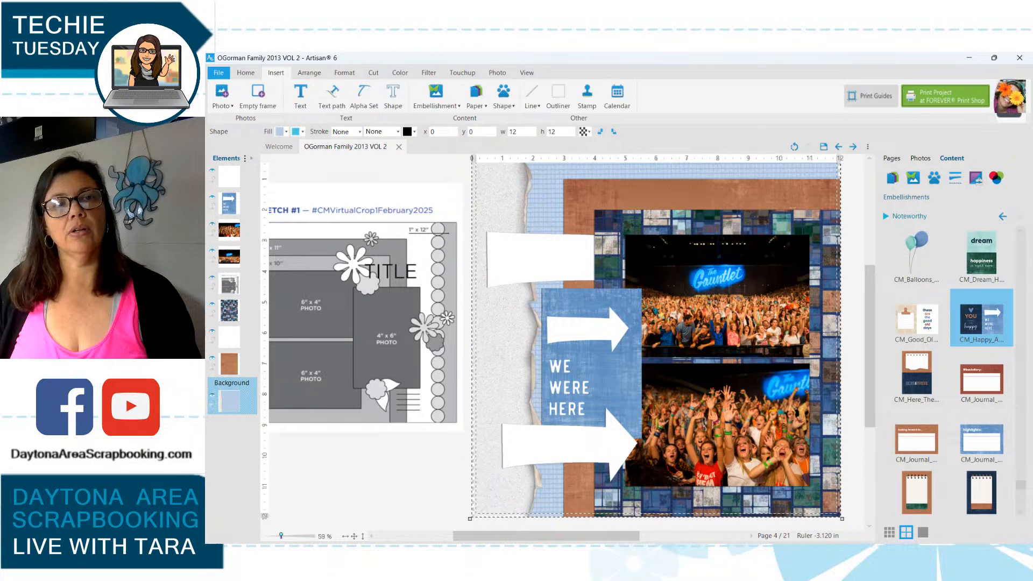
click(300, 94)
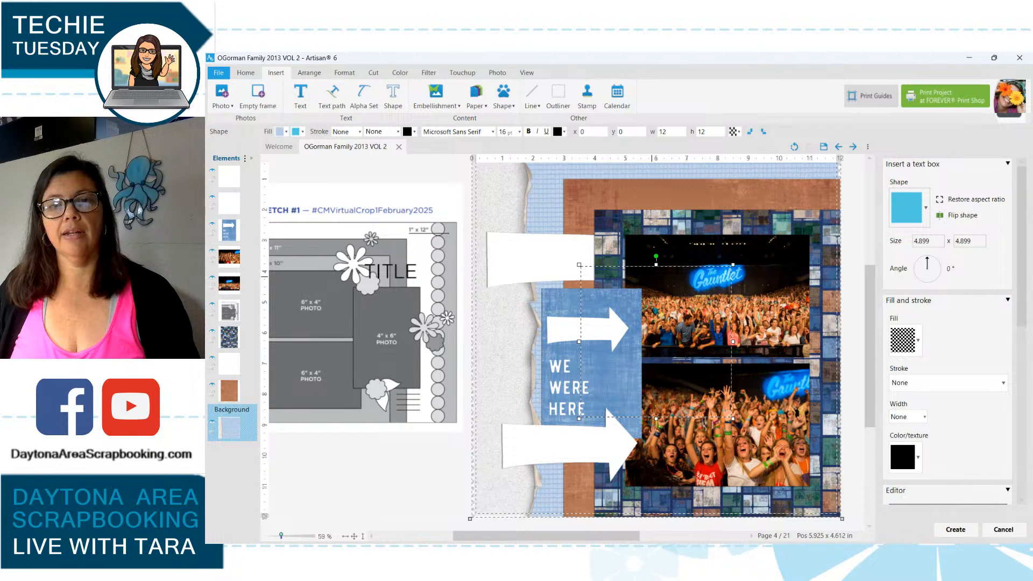
drag(668, 272, 584, 248)
drag(649, 319, 592, 319)
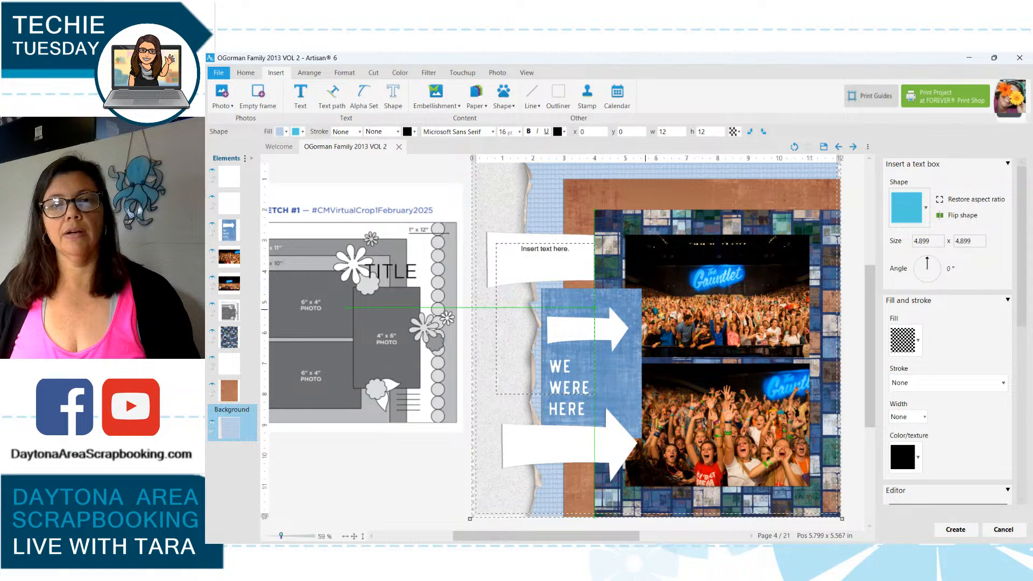
drag(544, 395, 544, 305)
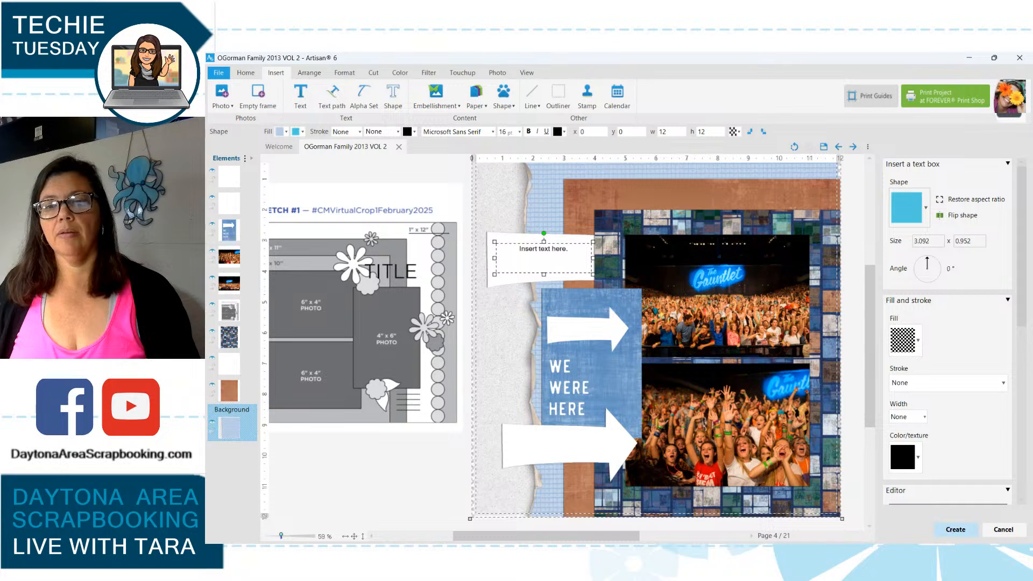
click(955, 530)
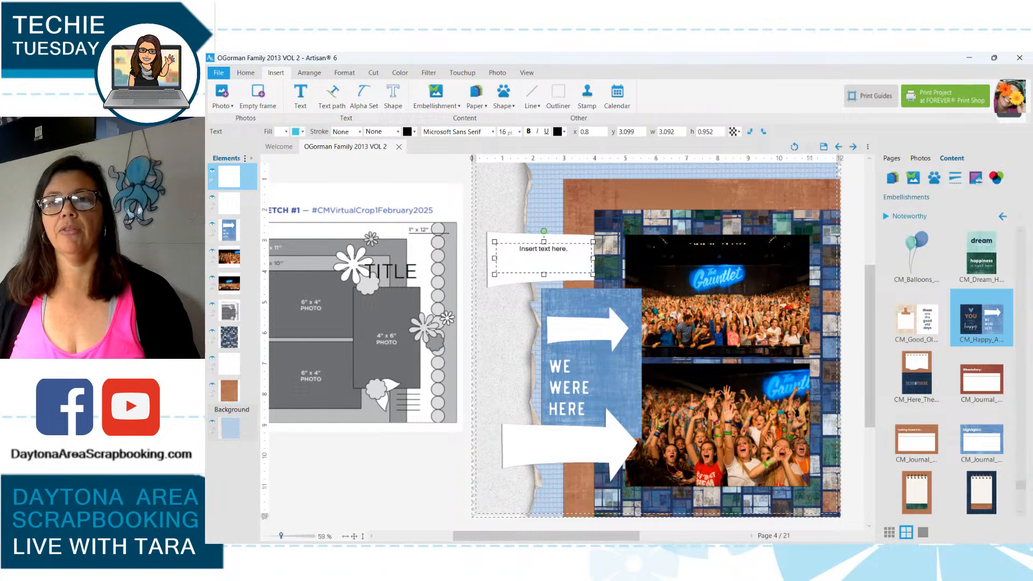
Try the CM_Arrow_02 outline on the lower white arrow, rotated 180° and resized to about 2.807 by 1.768 in, and delete it.
scroll(984, 436, up, 5)
scroll(976, 437, up, 3)
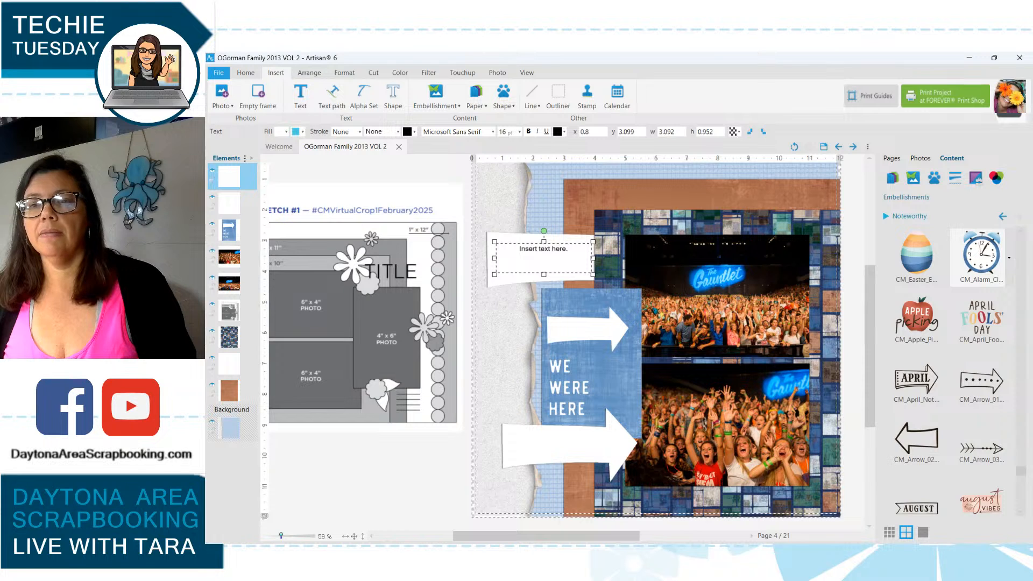
scroll(980, 317, down, 1)
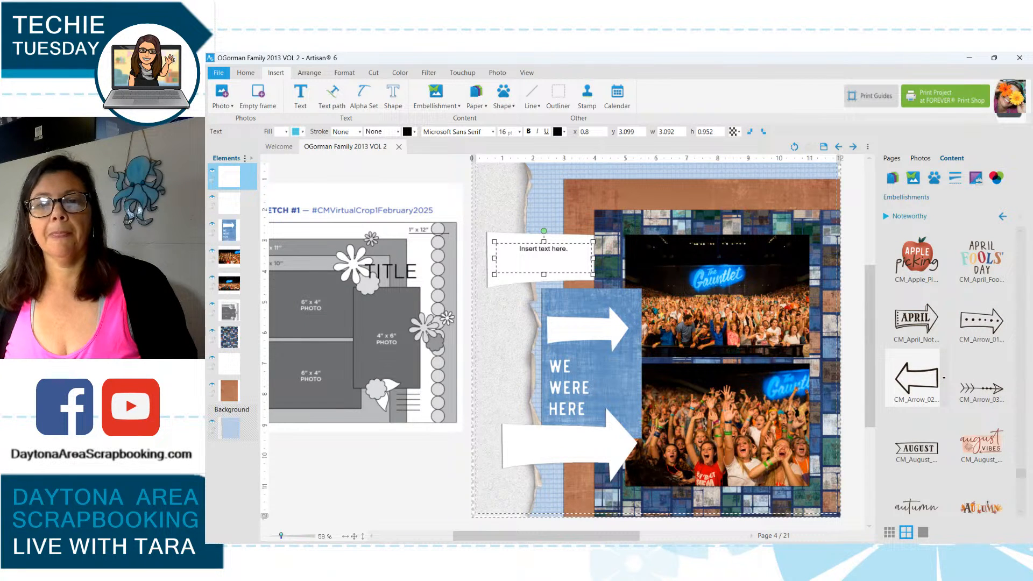
drag(916, 386, 551, 437)
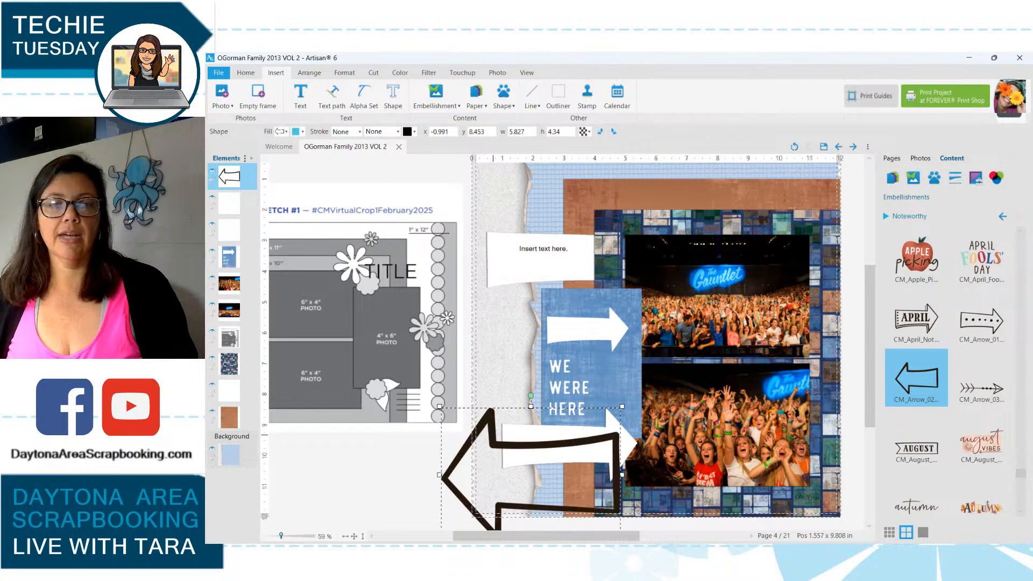
drag(551, 358, 551, 517)
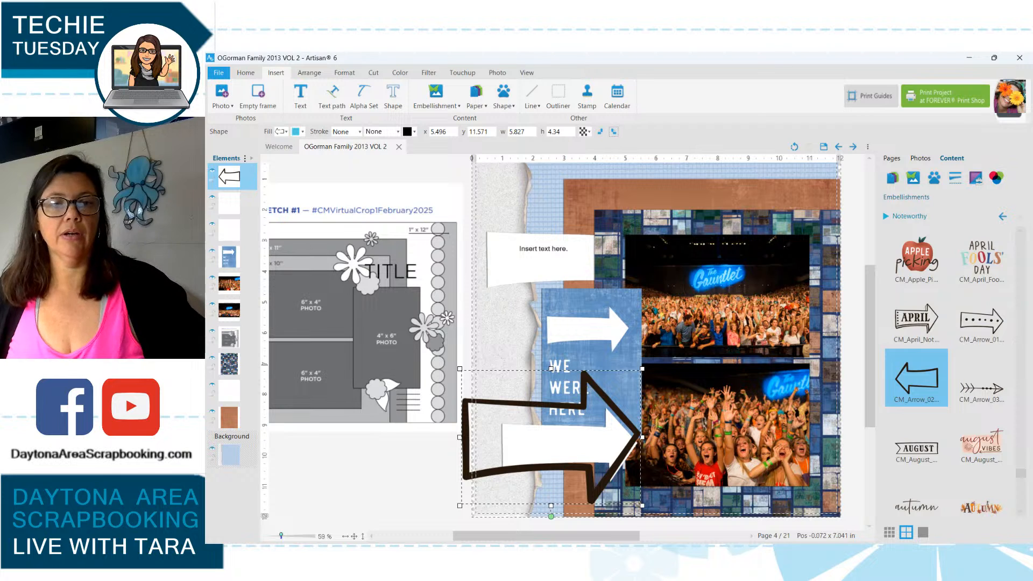
drag(460, 369, 590, 431)
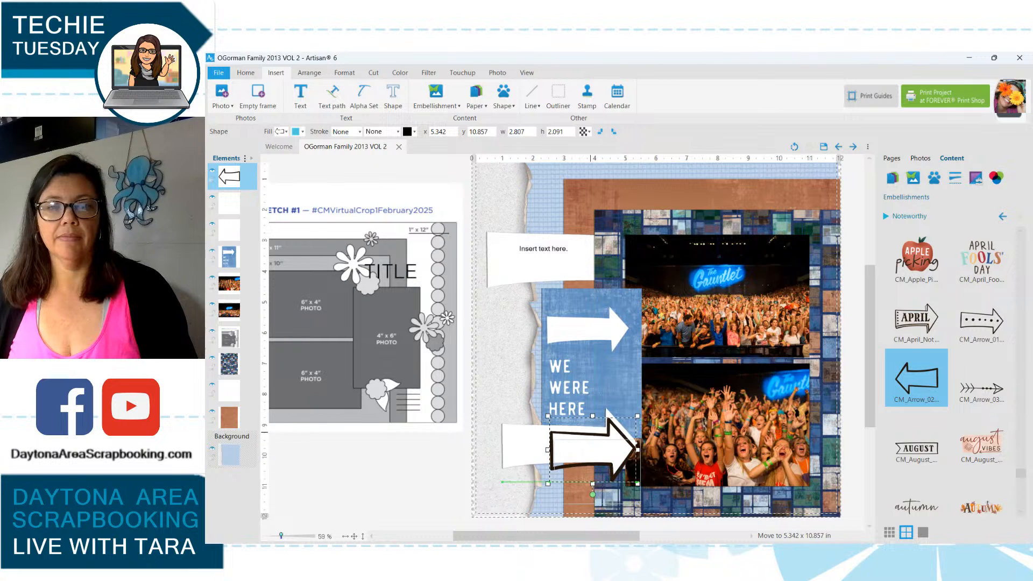
drag(593, 485, 591, 475)
mouse_move(548, 445)
mouse_down()
mouse_move(503, 445)
mouse_move(548, 445)
mouse_up()
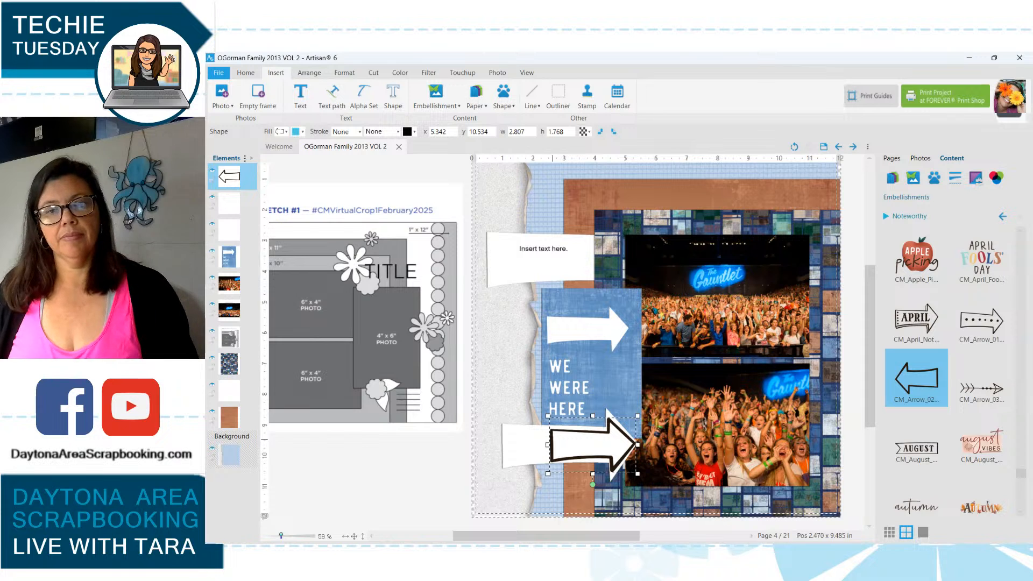
key(Delete)
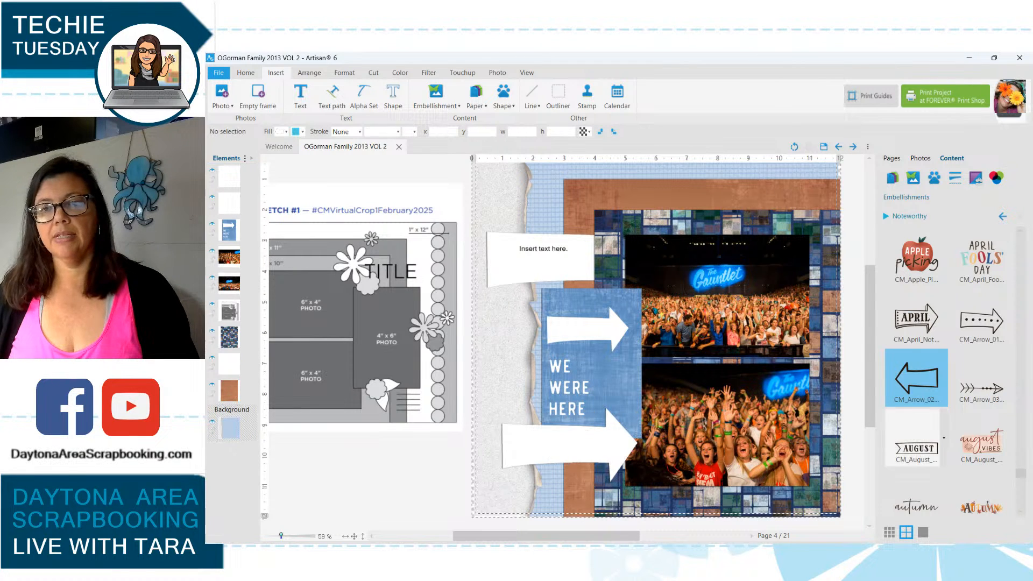
Try the CM_Arrow_03 embellishment across the lower white arrow, and delete the white arrow beneath it.
drag(981, 386, 582, 448)
click(503, 426)
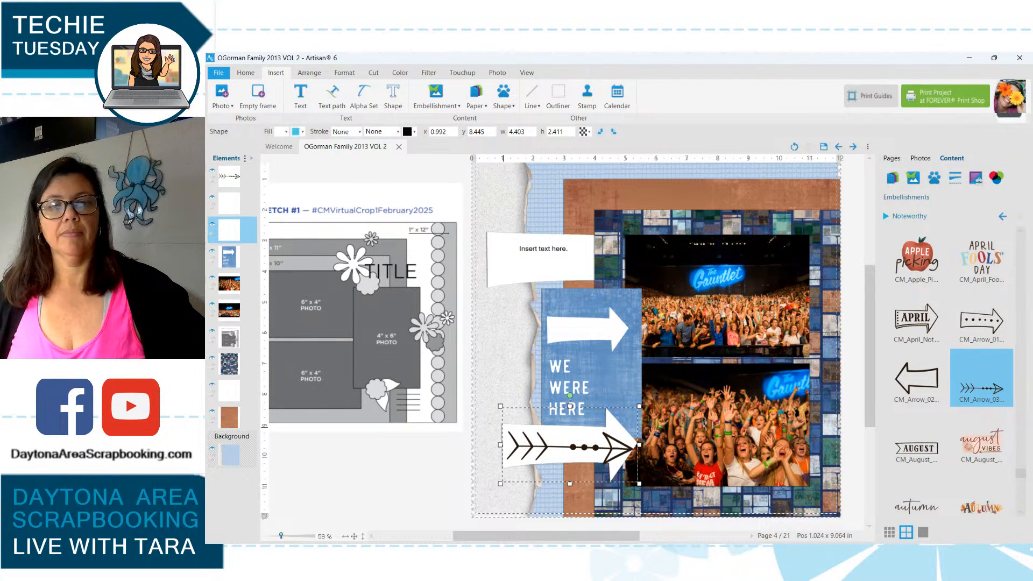
click(617, 443)
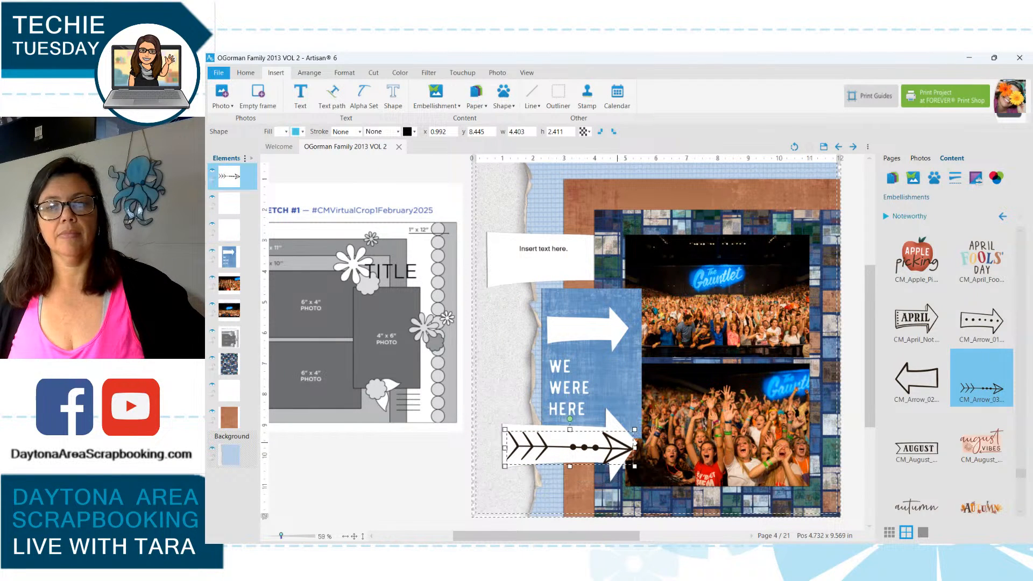
click(615, 441)
key(Delete)
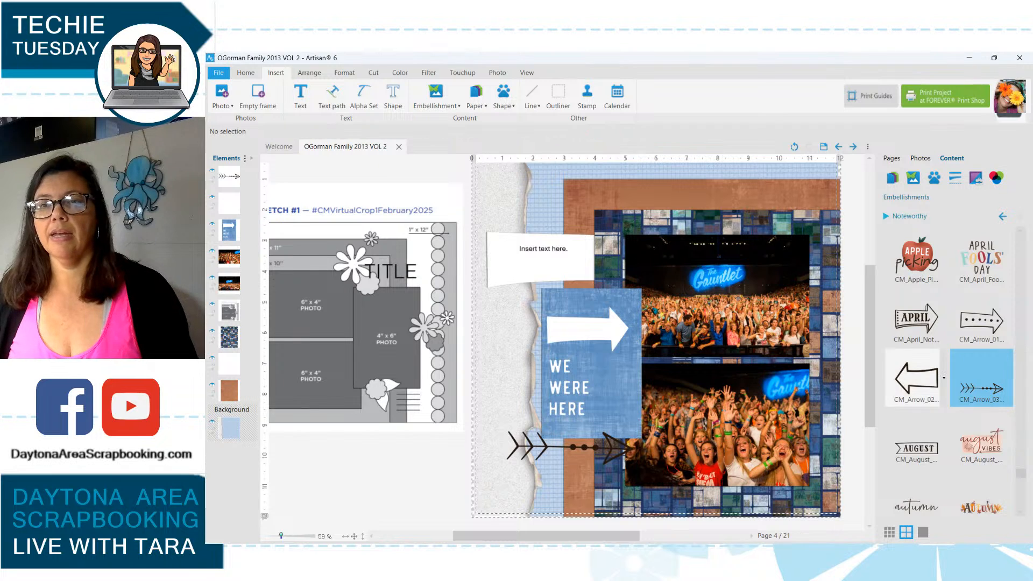
Undo the deletion of the lower white arrow and delete the CM_Arrow_03 embellishment instead.
scroll(924, 372, up, 1)
scroll(924, 372, up, 1)
scroll(924, 372, up, 5)
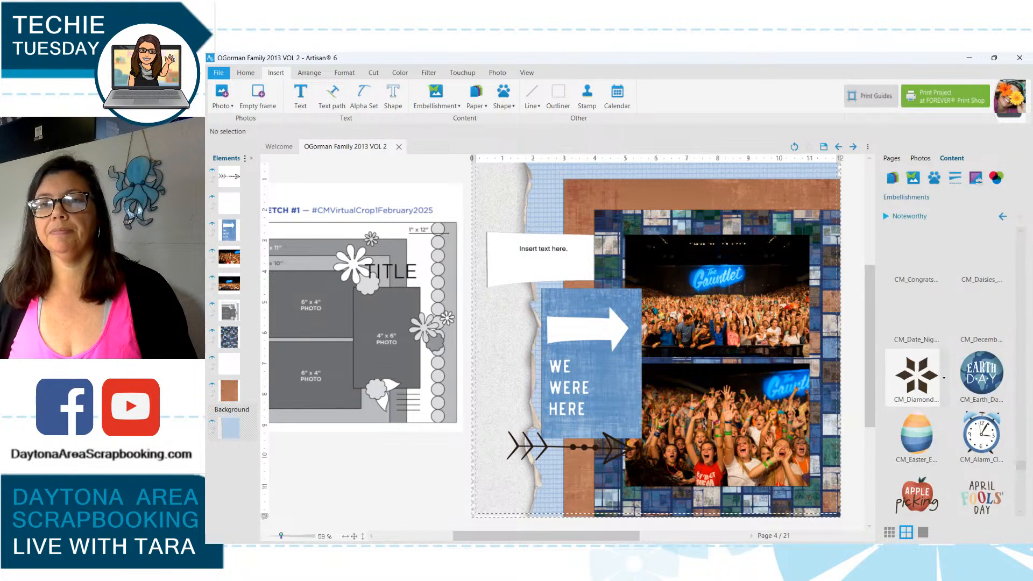
scroll(942, 334, down, 1)
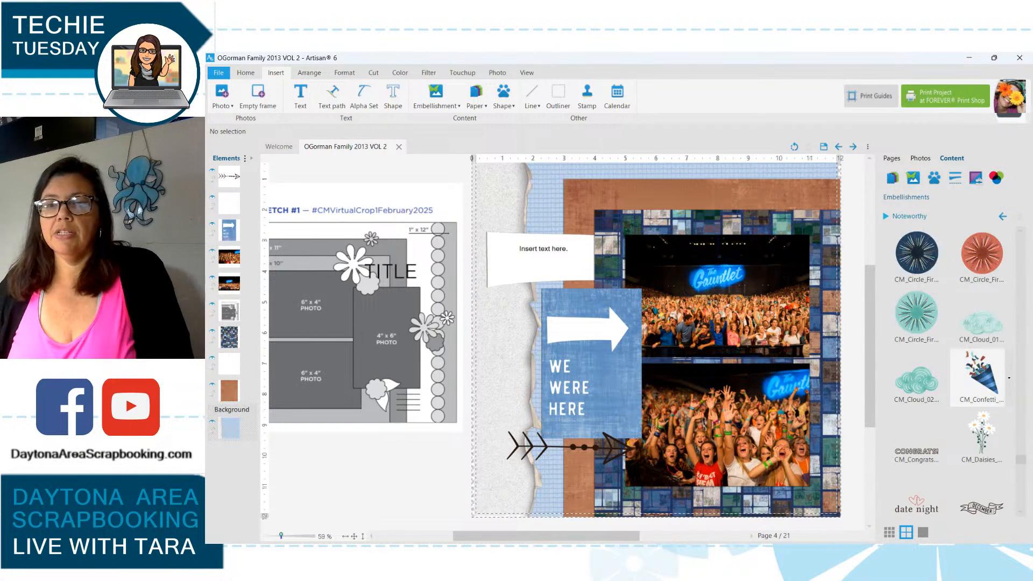
scroll(977, 376, up, 1)
scroll(963, 376, up, 3)
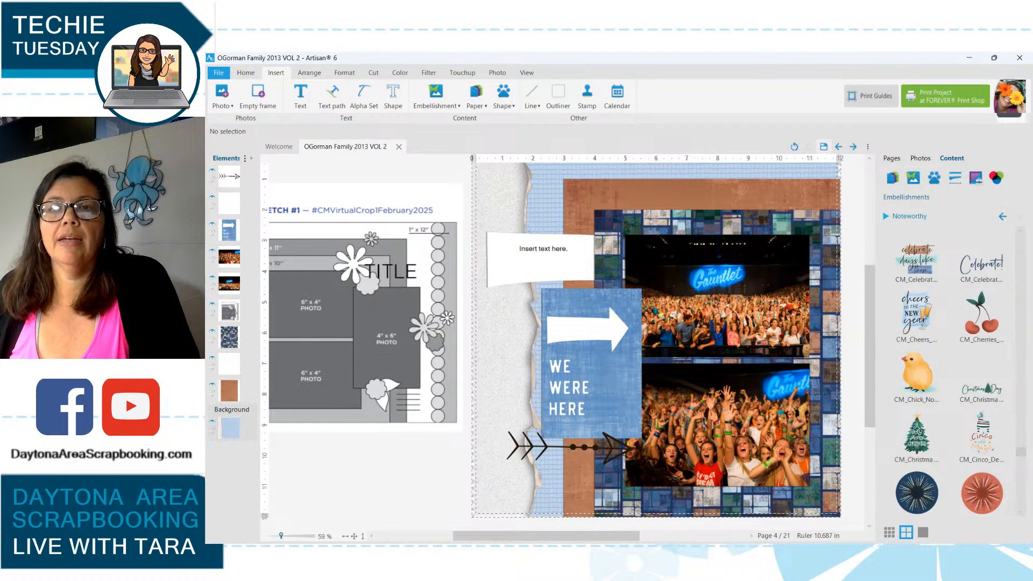
key(ctrl+z)
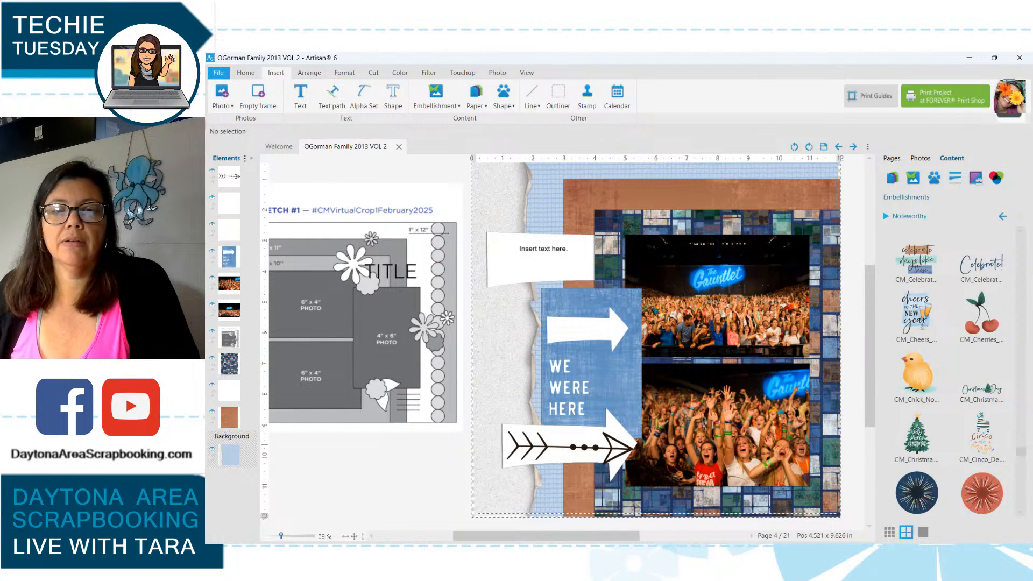
click(611, 445)
key(Delete)
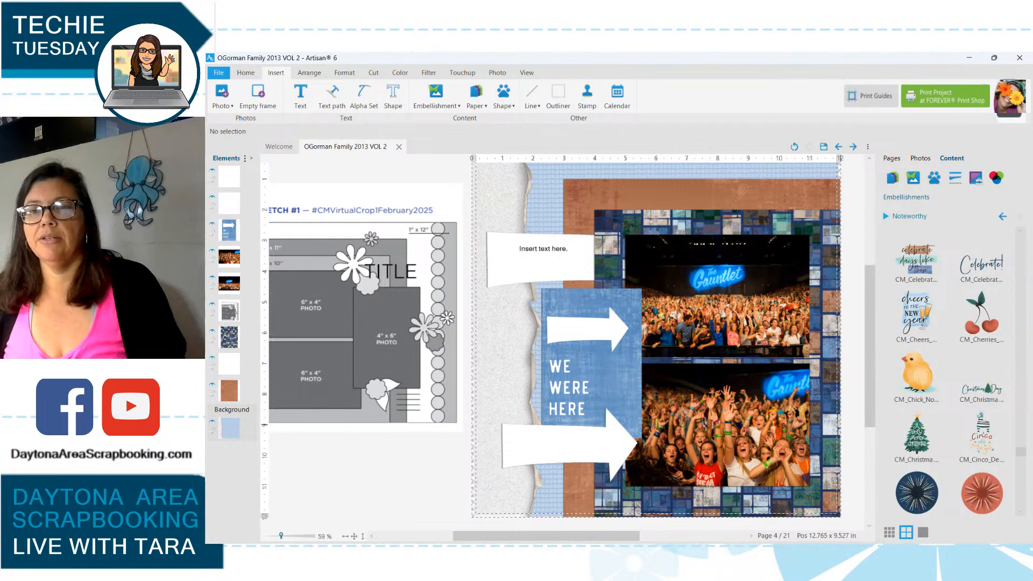
Look through the Noteworthy embellishments for further decorations that suit the concert page.
scroll(963, 376, up, 1)
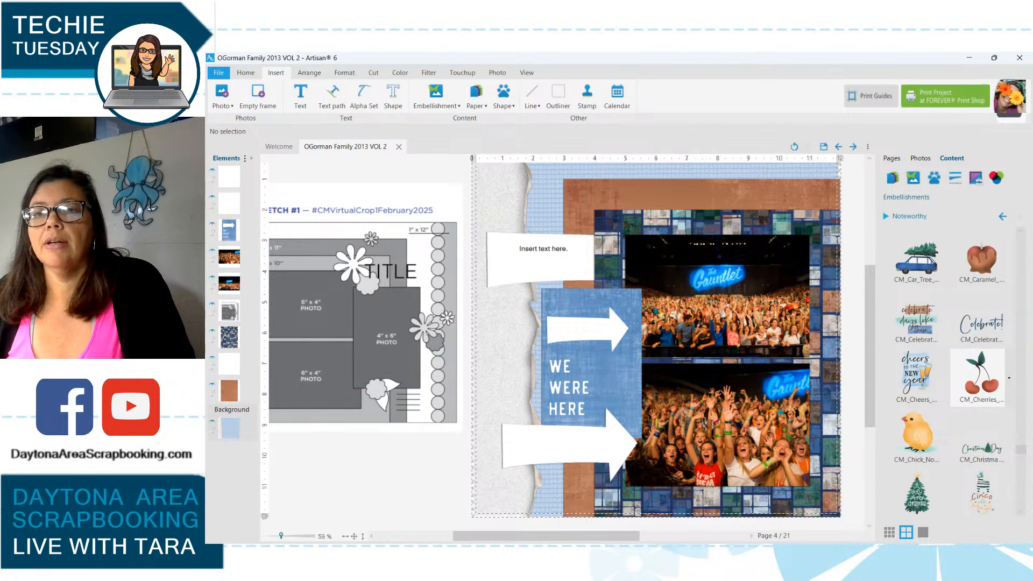
scroll(963, 377, up, 2)
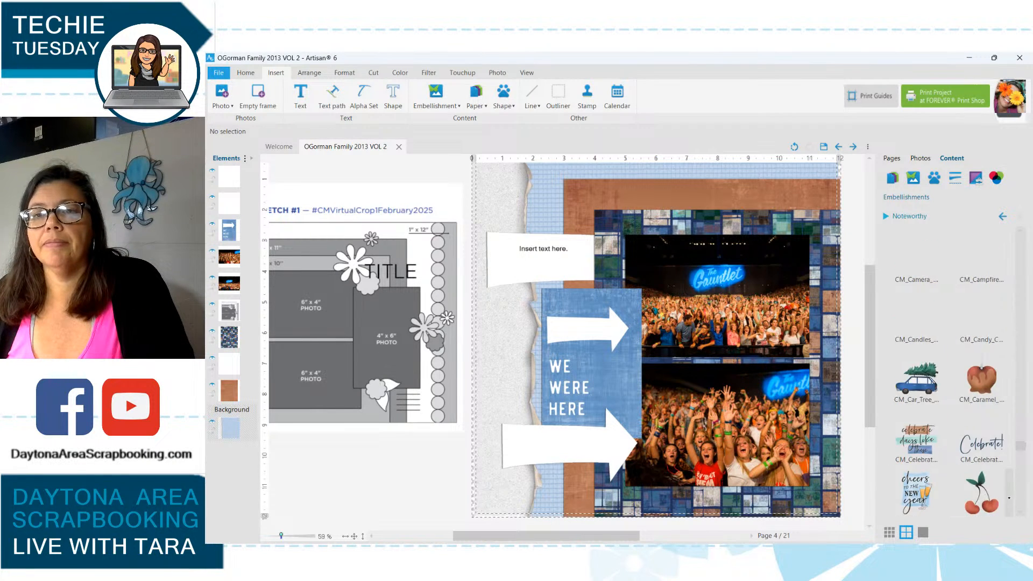
scroll(977, 436, up, 2)
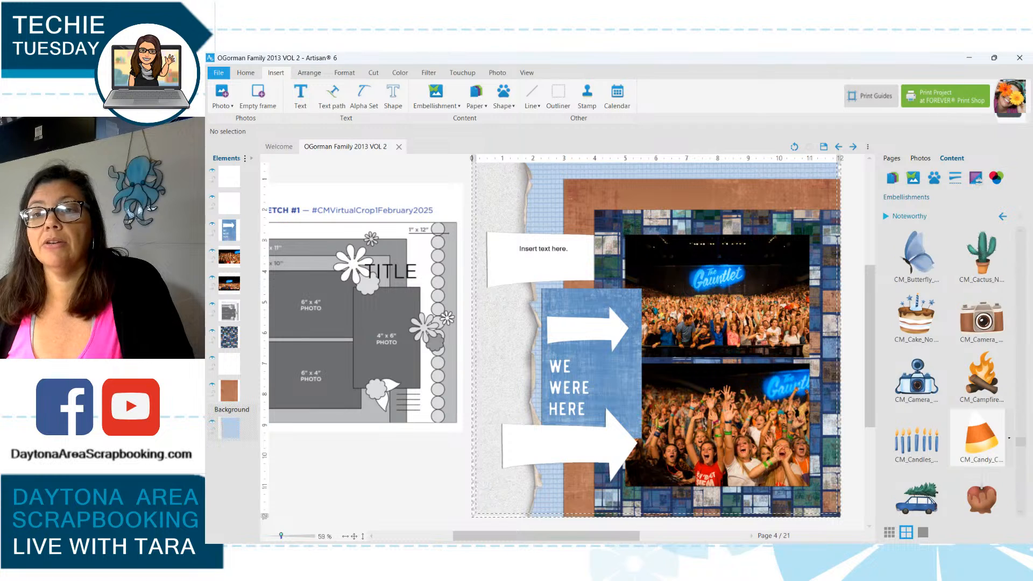
scroll(978, 436, up, 2)
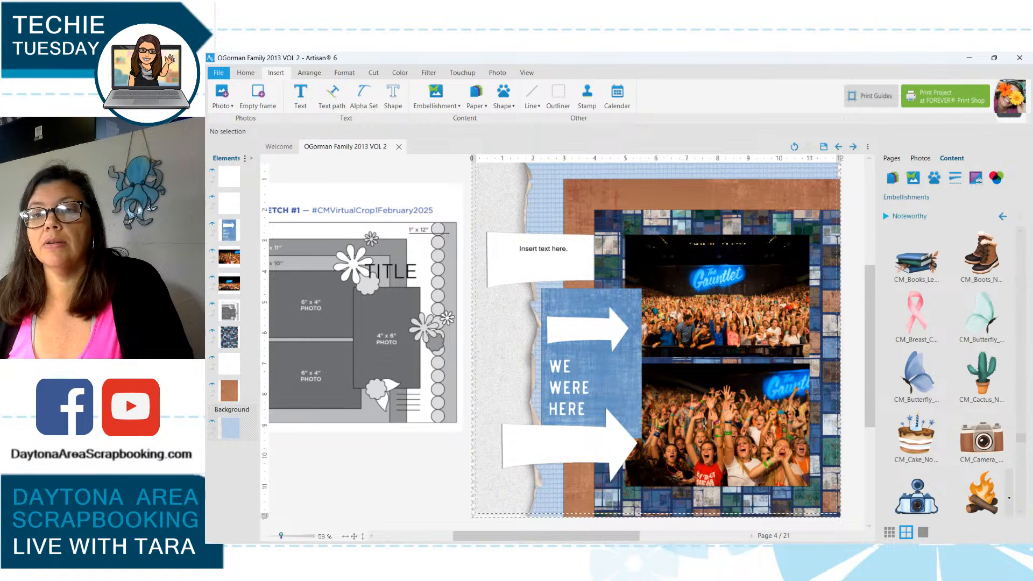
scroll(978, 467, up, 5)
scroll(980, 493, up, 3)
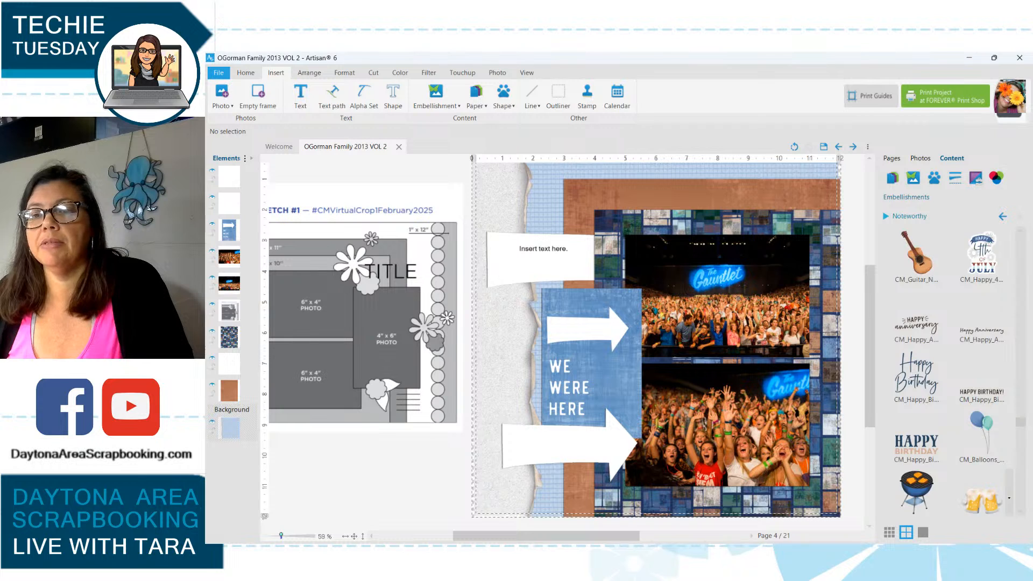
scroll(949, 373, up, 2)
scroll(918, 488, up, 5)
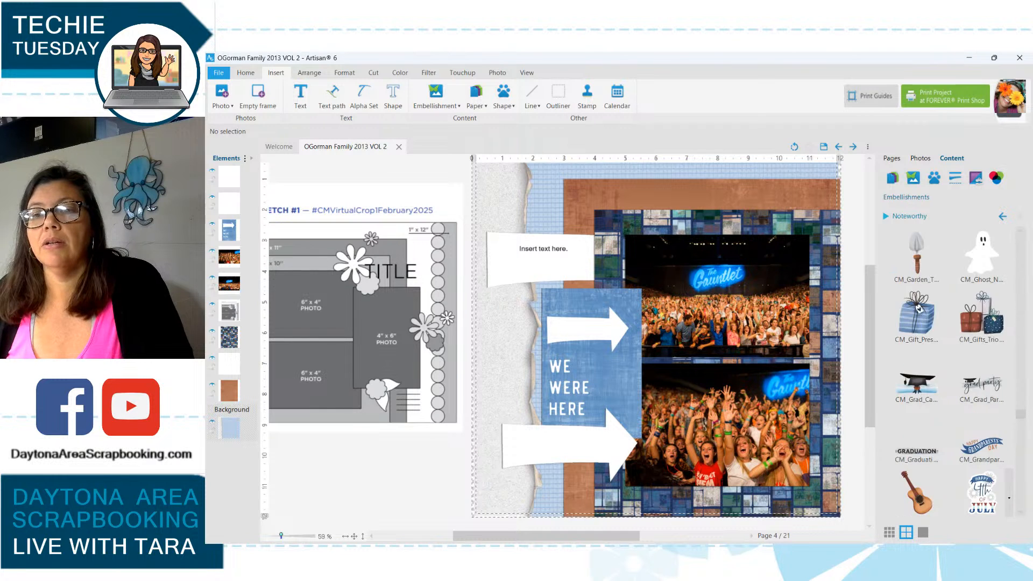
scroll(918, 488, up, 5)
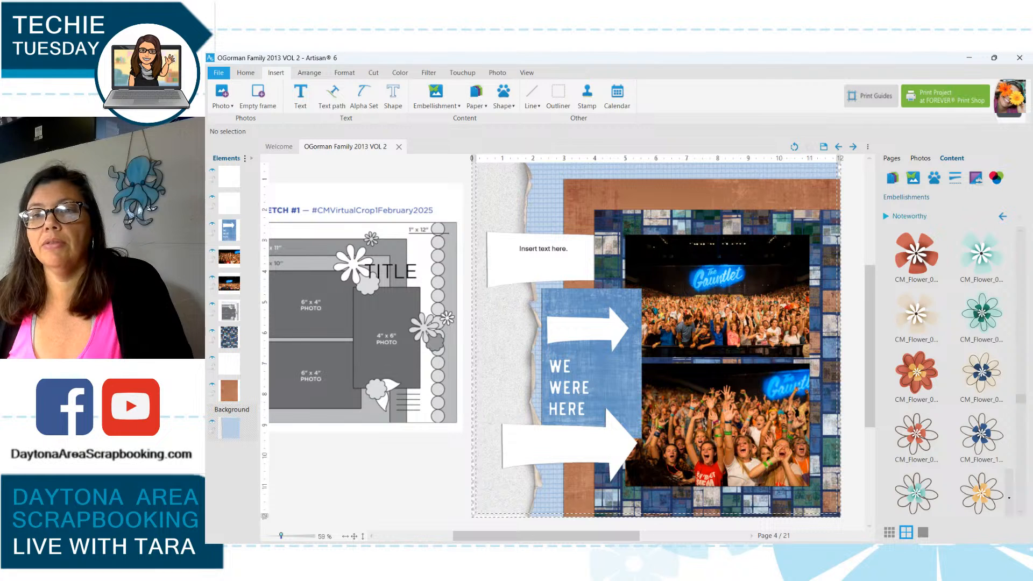
scroll(950, 376, up, 4)
scroll(949, 377, up, 3)
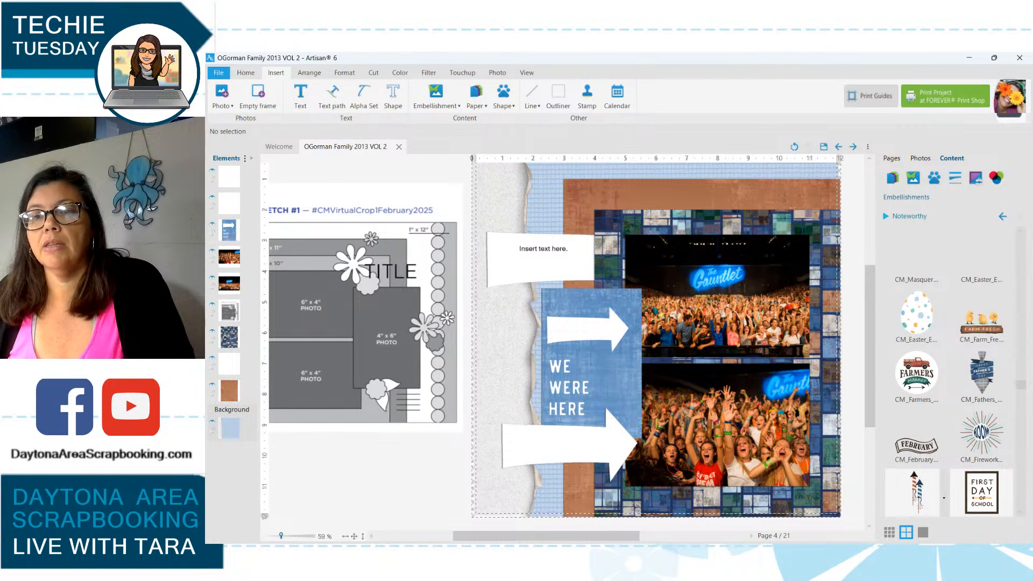
scroll(949, 377, up, 2)
scroll(949, 373, up, 3)
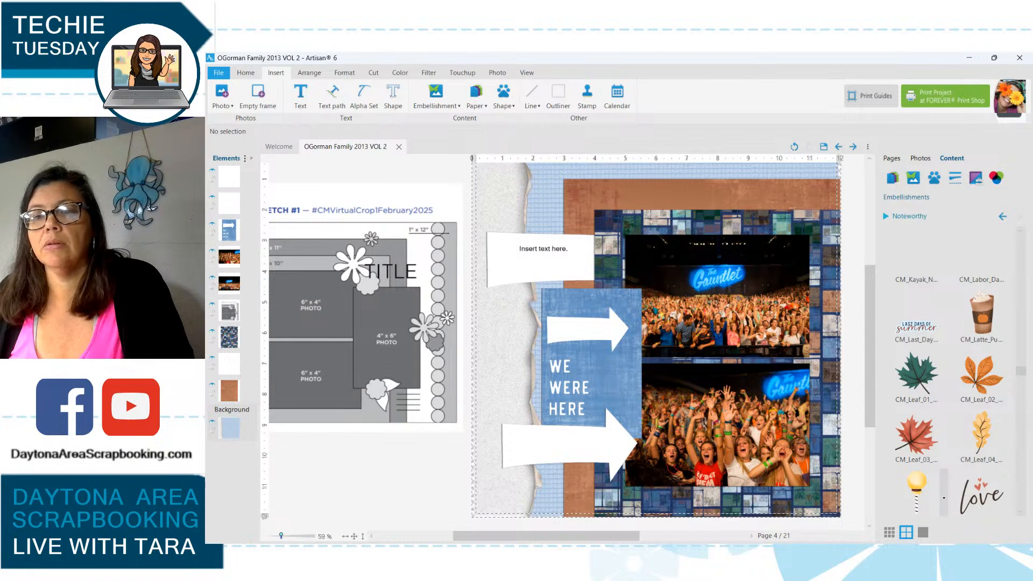
scroll(949, 371, up, 1)
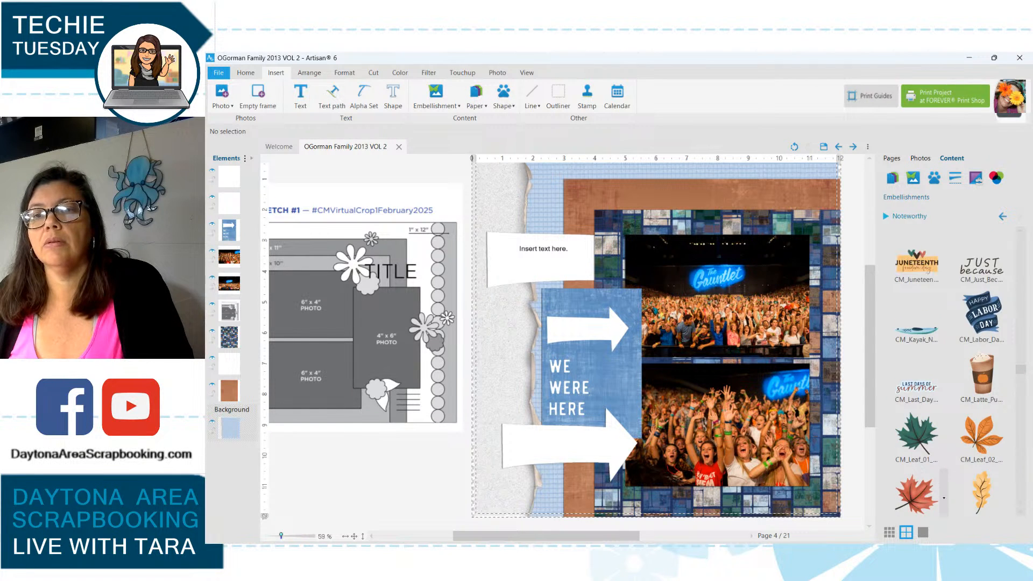
scroll(949, 371, up, 5)
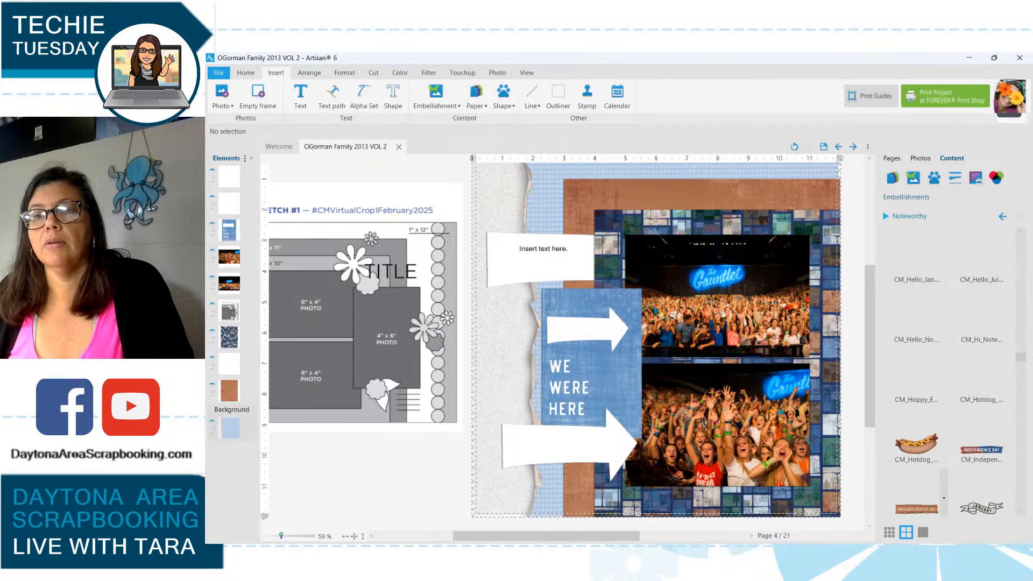
scroll(949, 371, up, 2)
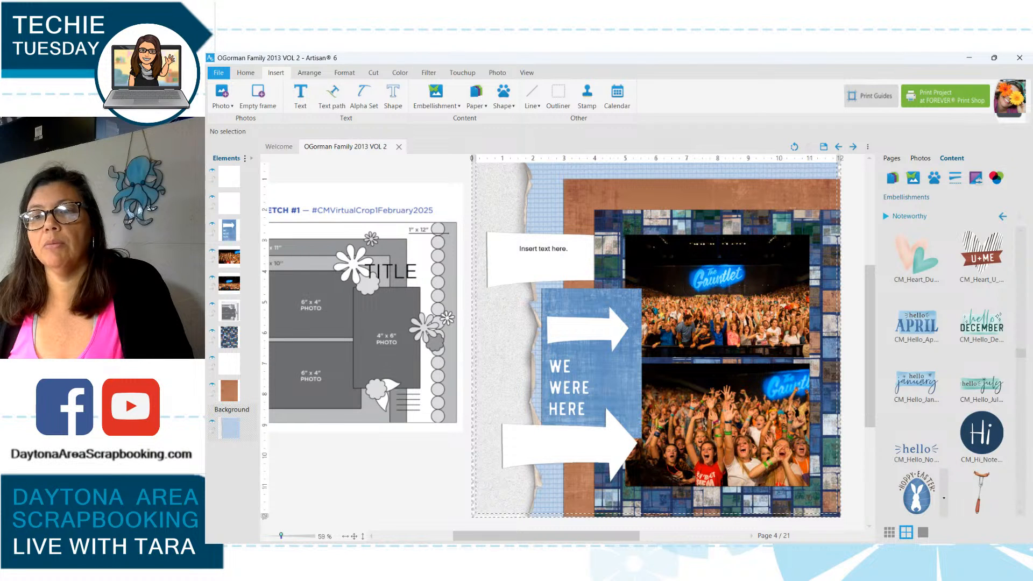
scroll(949, 371, up, 4)
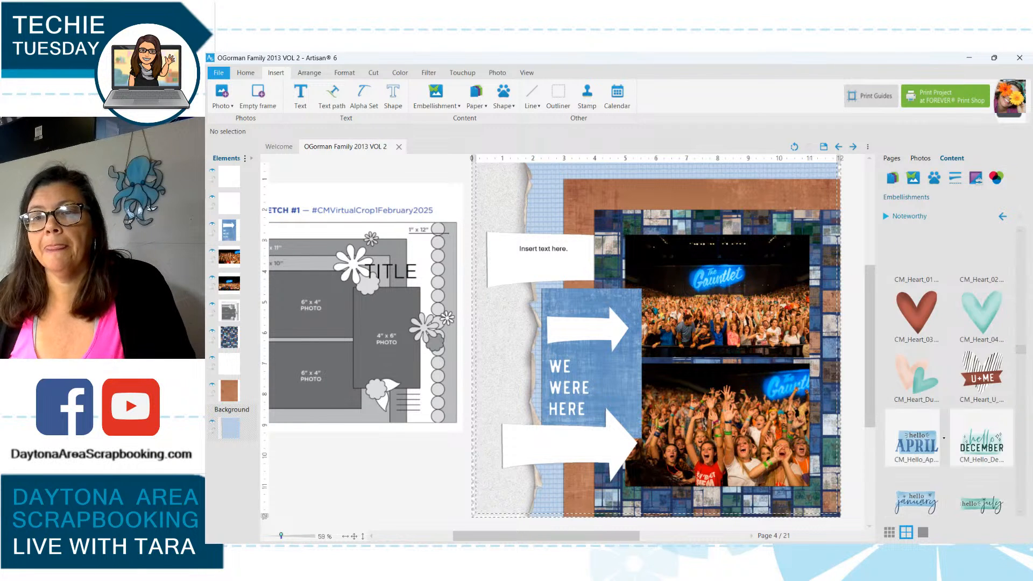
scroll(942, 372, down, 4)
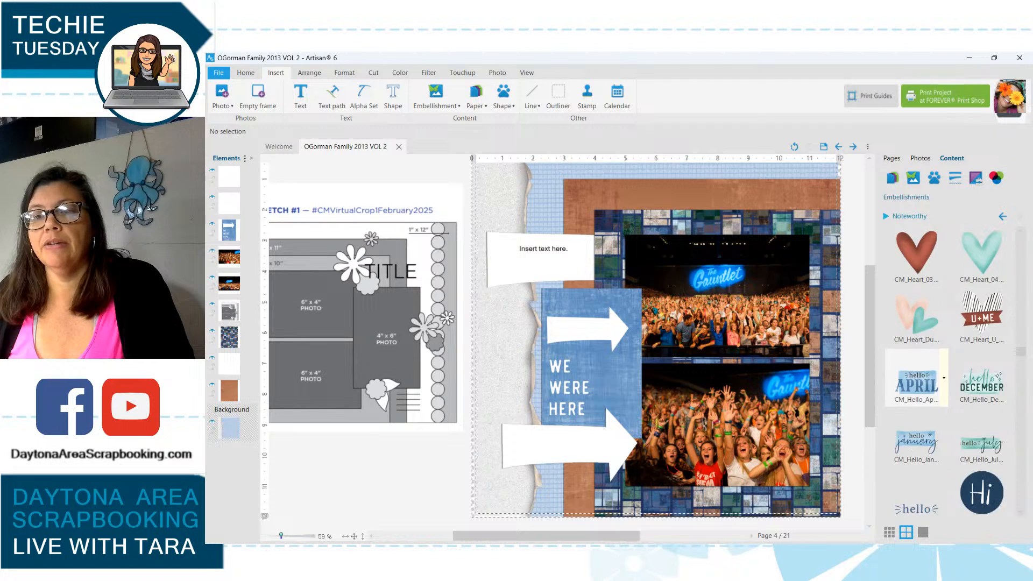
scroll(941, 372, up, 5)
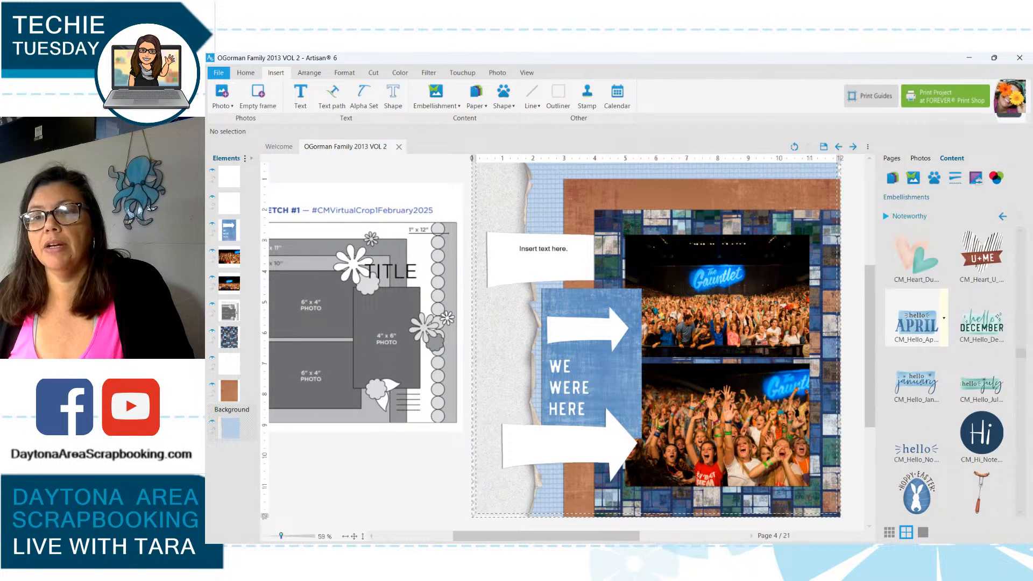
scroll(944, 497, up, 3)
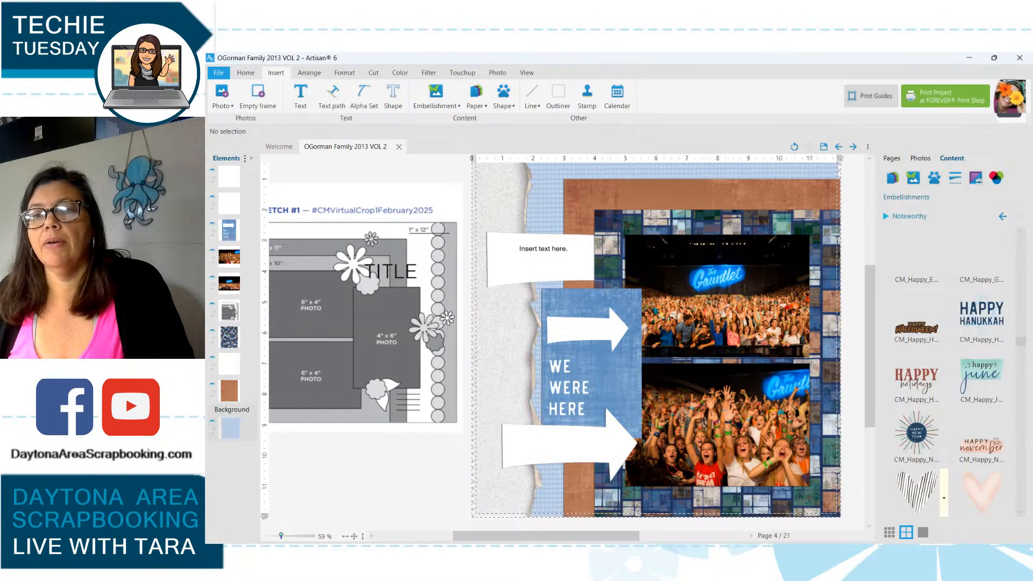
scroll(944, 498, up, 5)
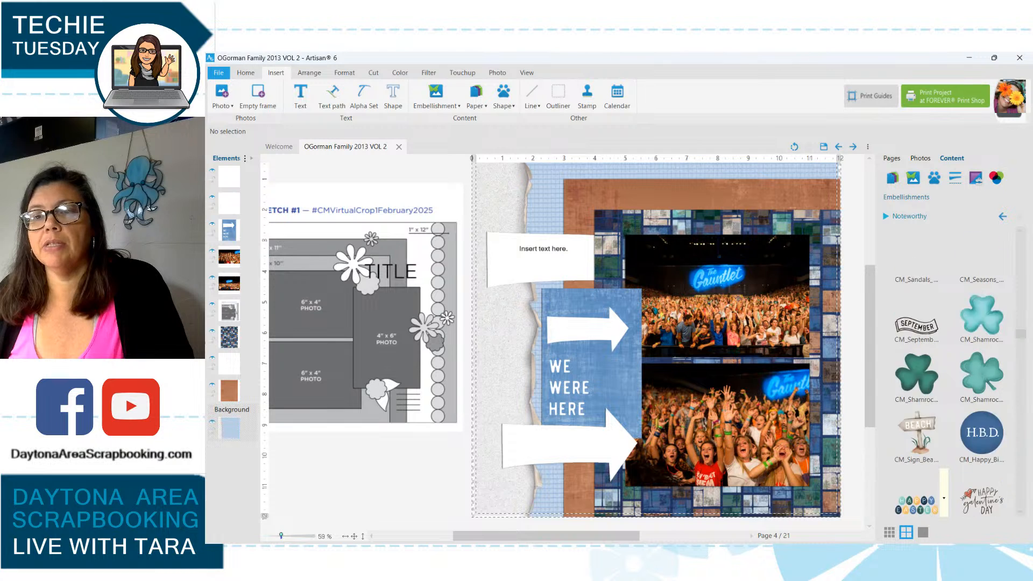
scroll(944, 498, up, 4)
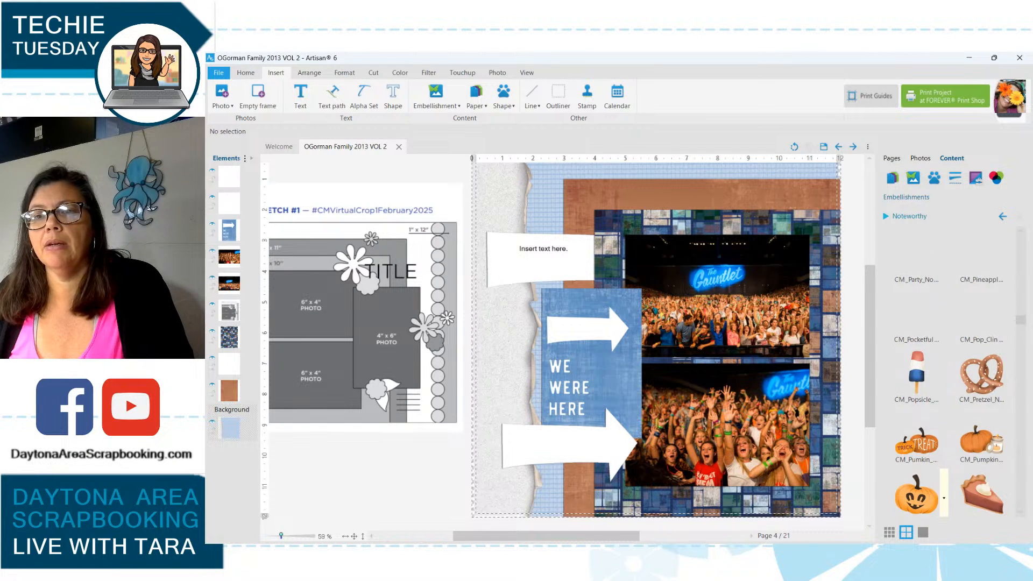
scroll(944, 497, up, 1)
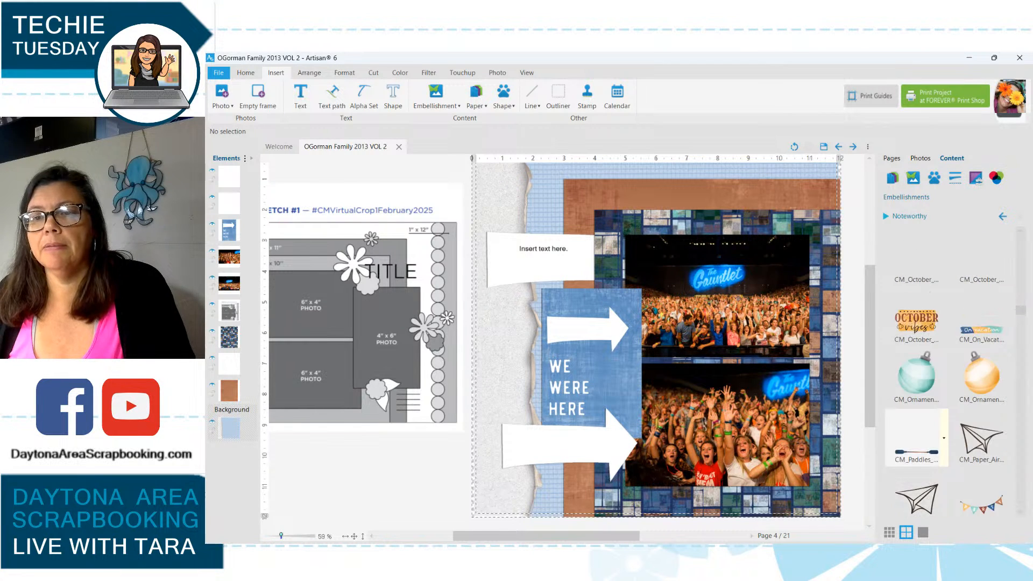
scroll(944, 468, up, 5)
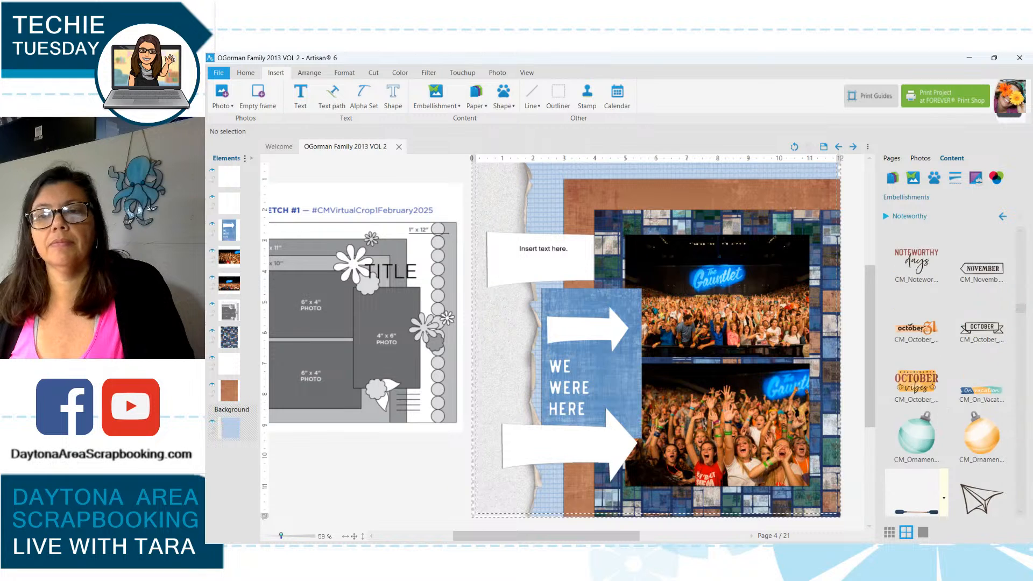
scroll(944, 498, down, 1)
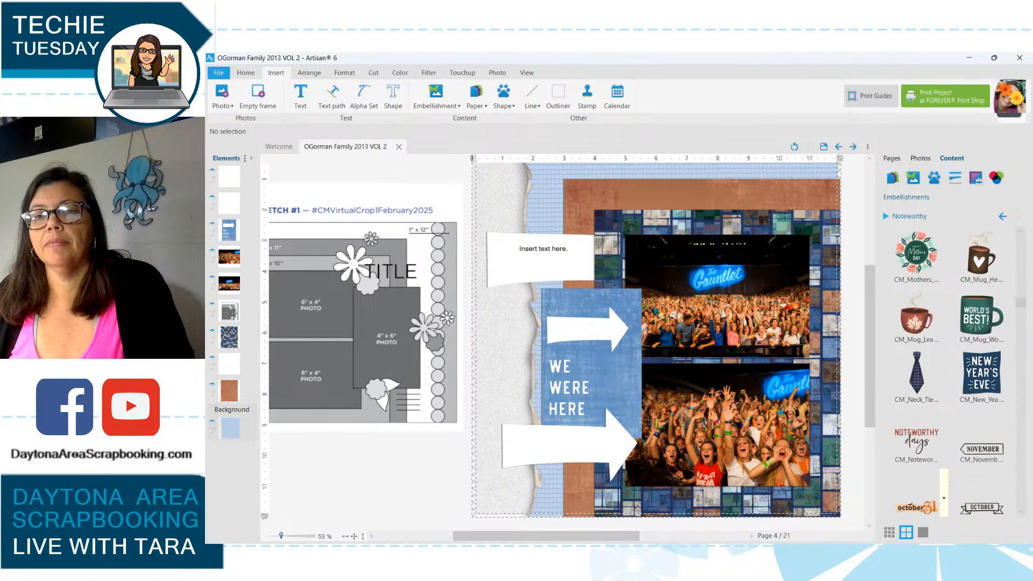
scroll(943, 498, down, 1)
scroll(944, 498, down, 10)
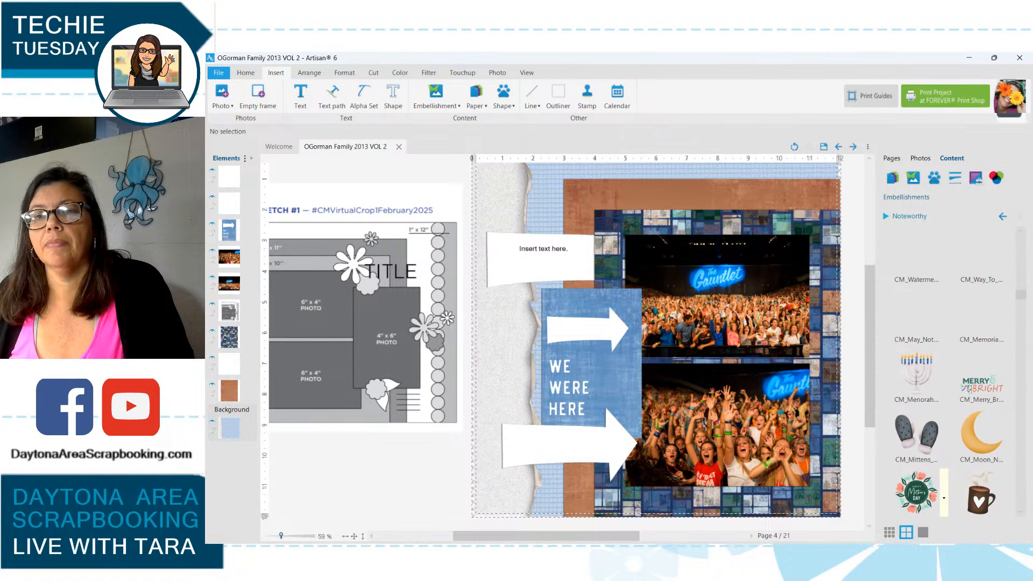
scroll(944, 497, up, 4)
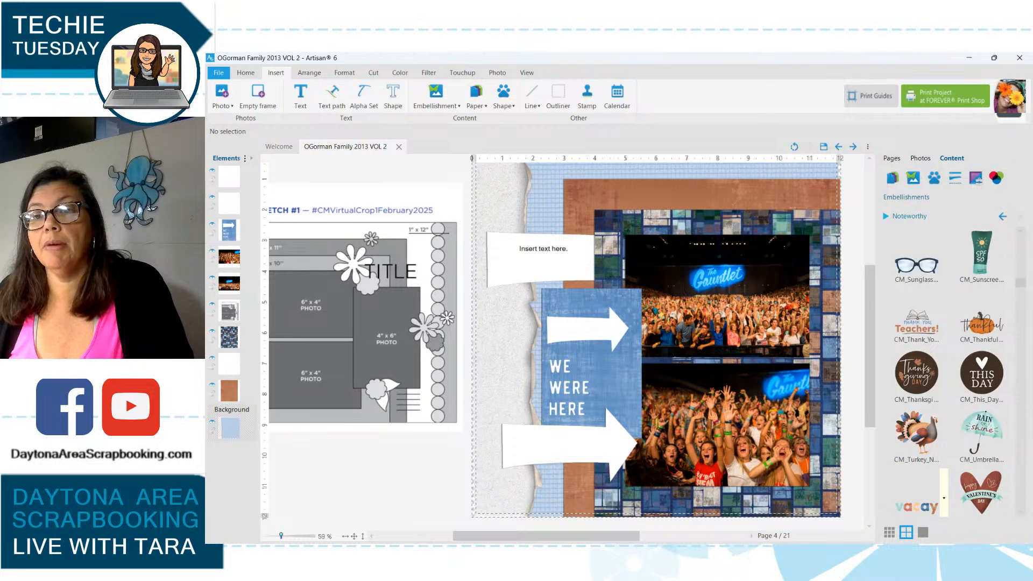
scroll(944, 498, up, 3)
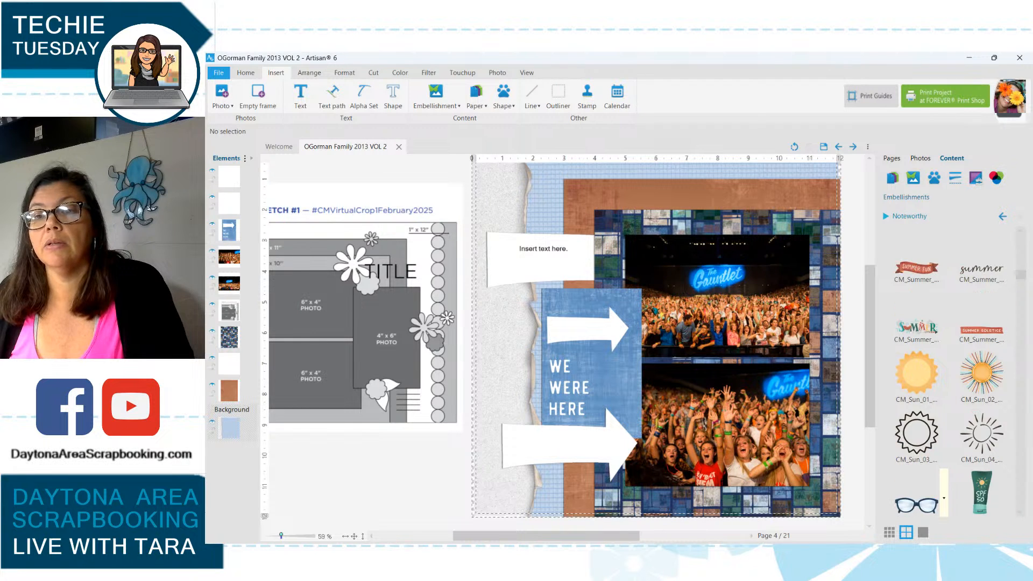
scroll(944, 498, up, 2)
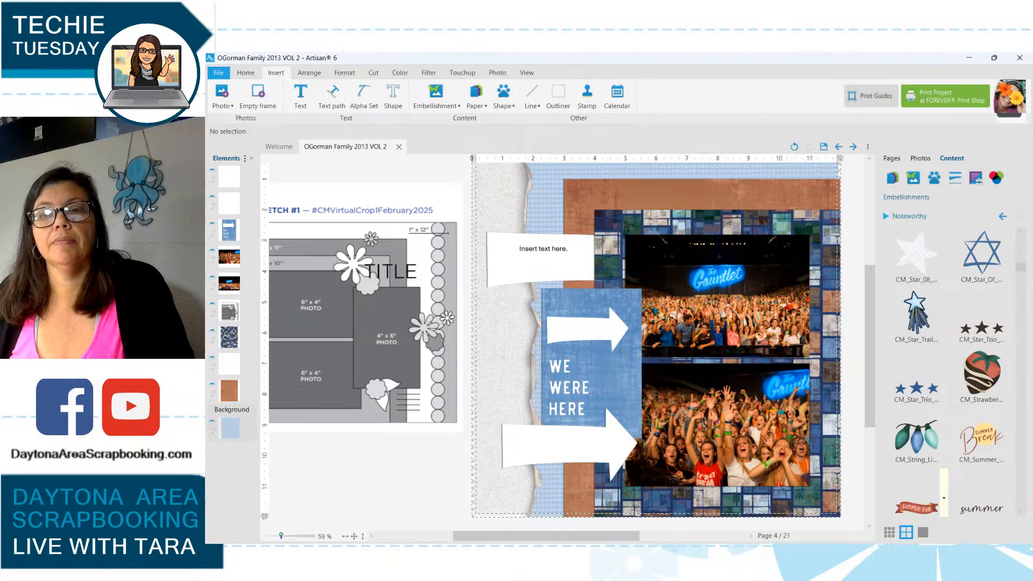
scroll(944, 498, up, 5)
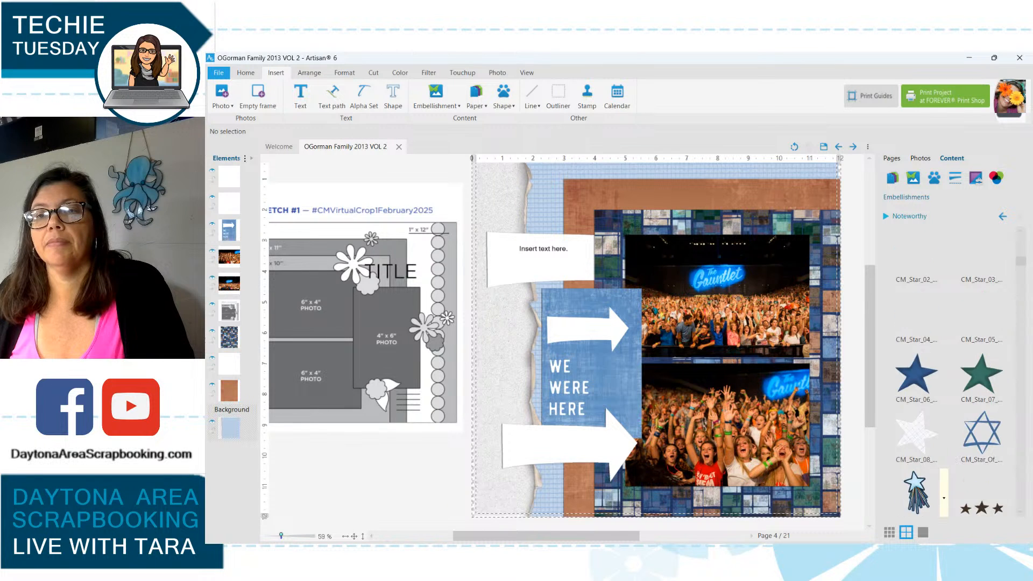
scroll(944, 498, down, 10)
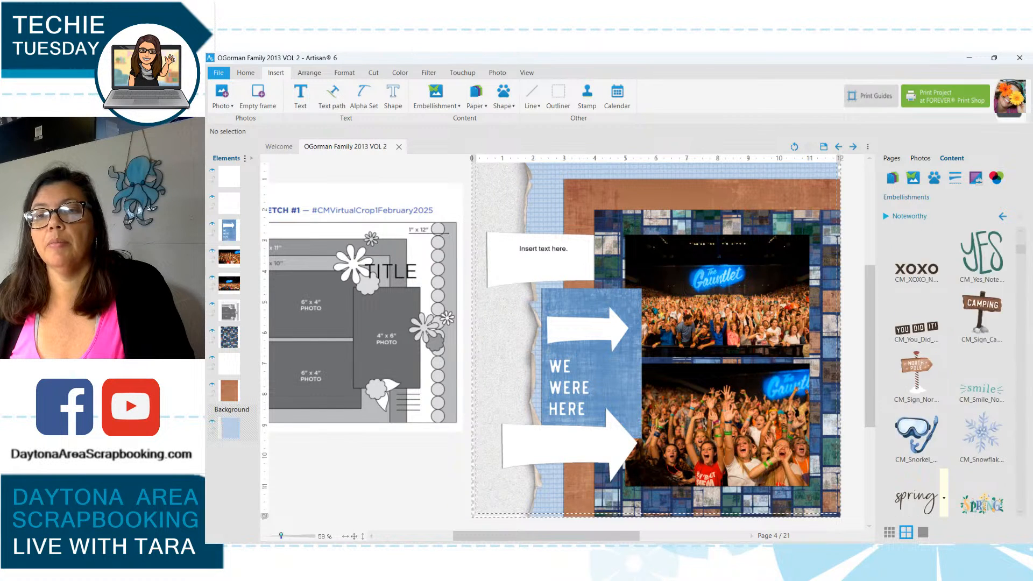
scroll(943, 498, up, 1)
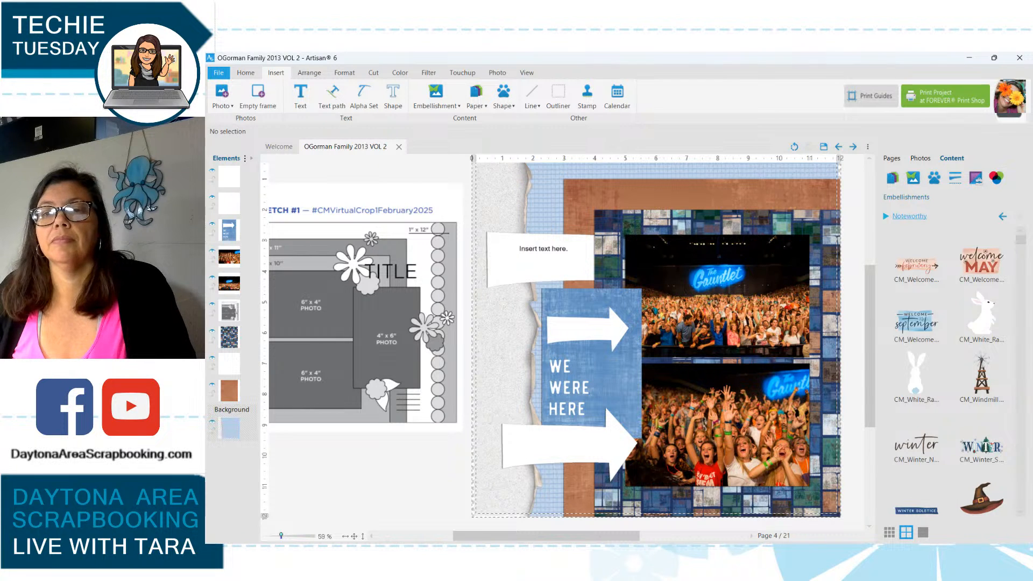
Look through the embellishment kits, including UpLifting Frames and Overlays Series 1 and 2, and examine the Word Art - Walk in Faith designs.
click(909, 216)
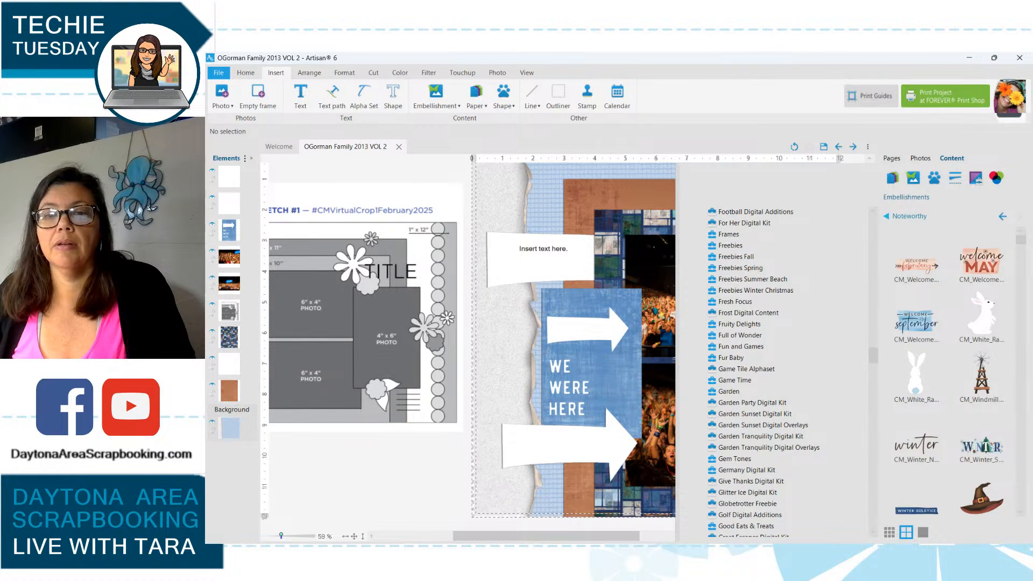
scroll(785, 371, down, 15)
scroll(785, 372, down, 20)
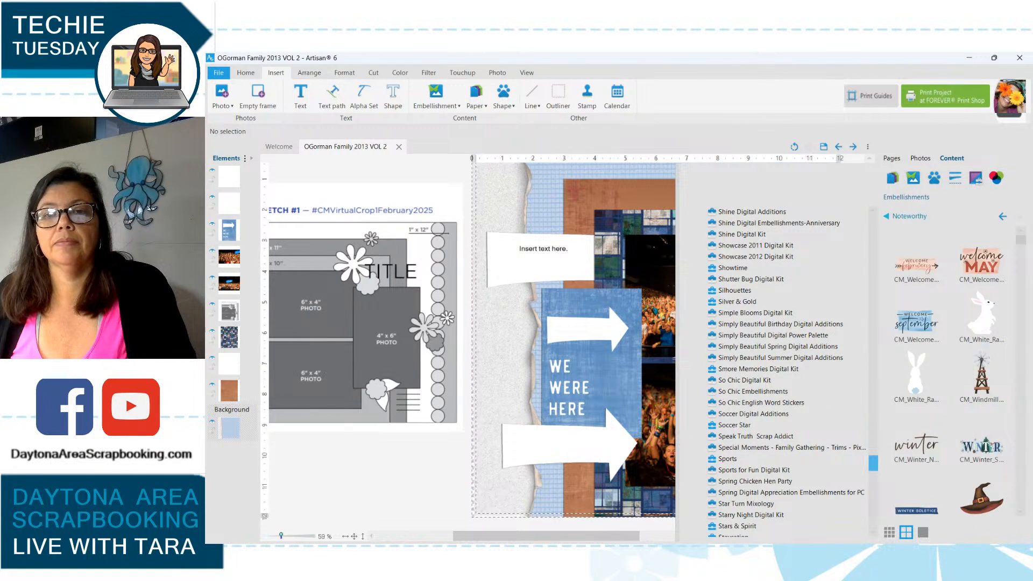
scroll(785, 372, down, 20)
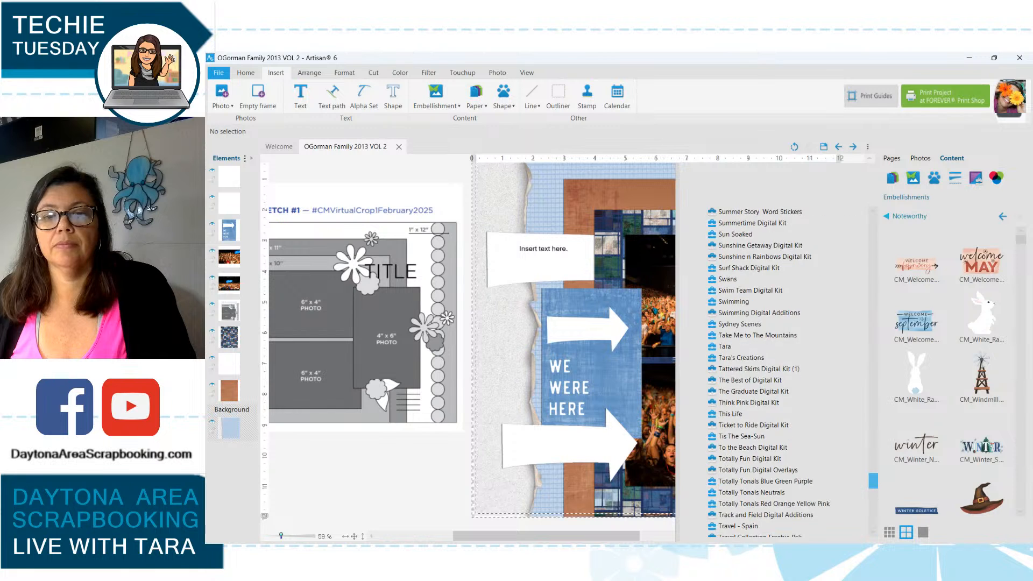
scroll(785, 371, down, 3)
scroll(785, 371, down, 2)
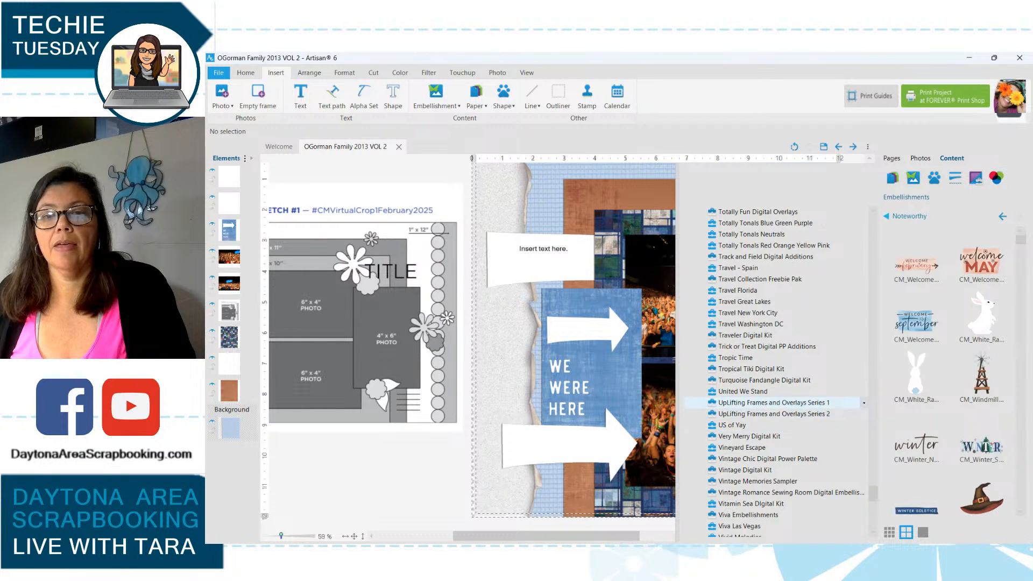
click(775, 404)
drag(1021, 259, 1021, 481)
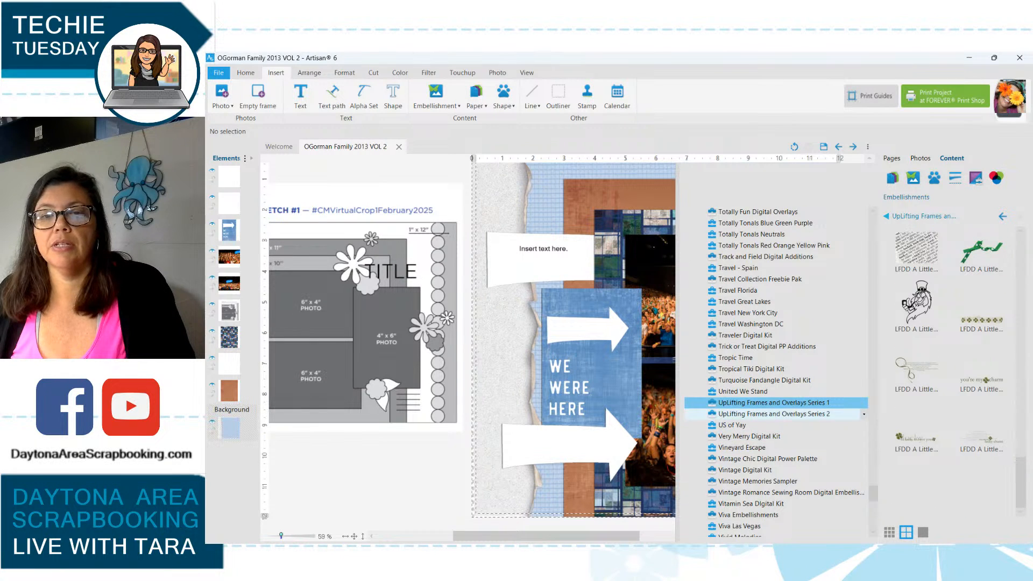
click(775, 414)
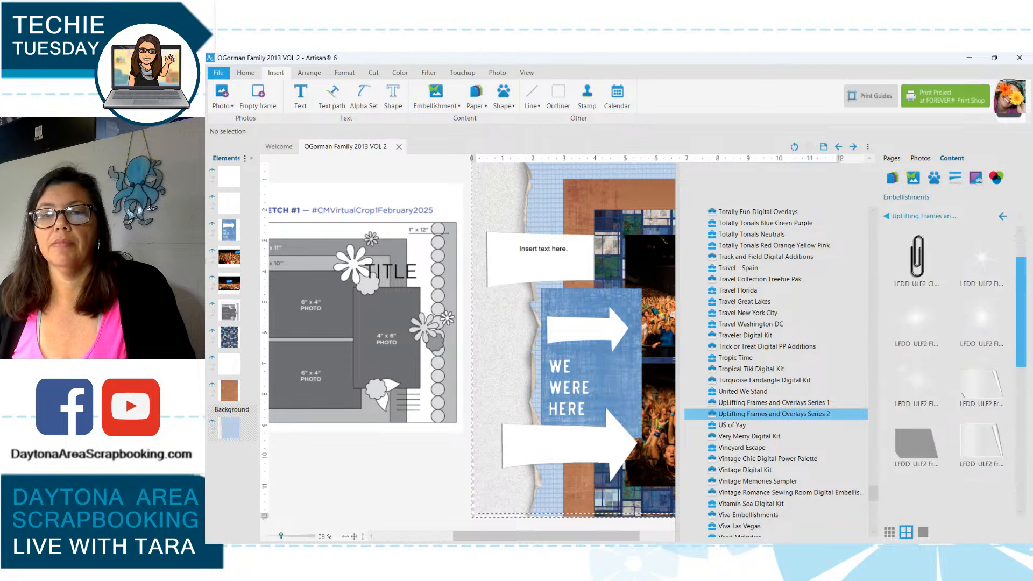
scroll(775, 436, down, 3)
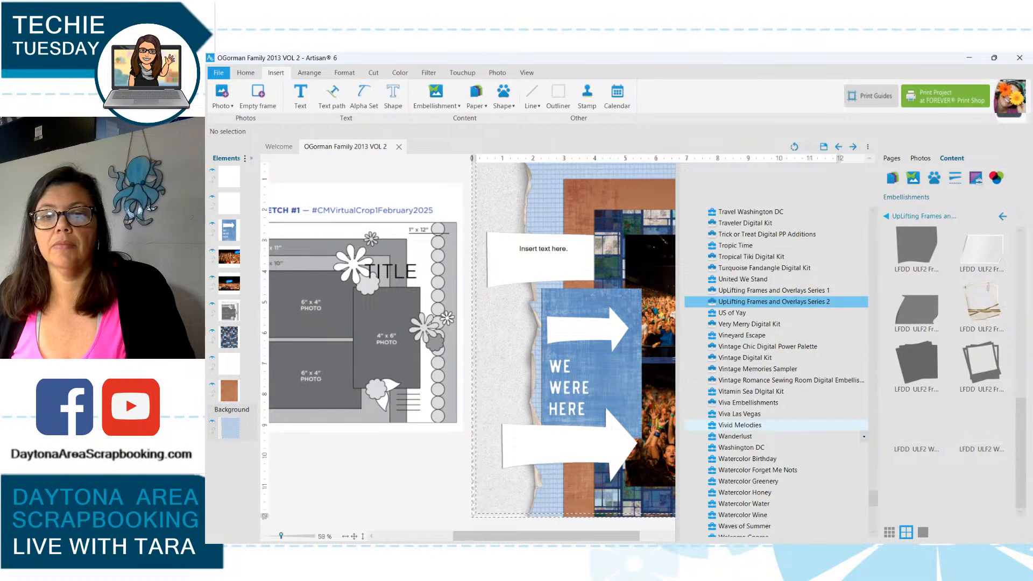
scroll(775, 436, down, 6)
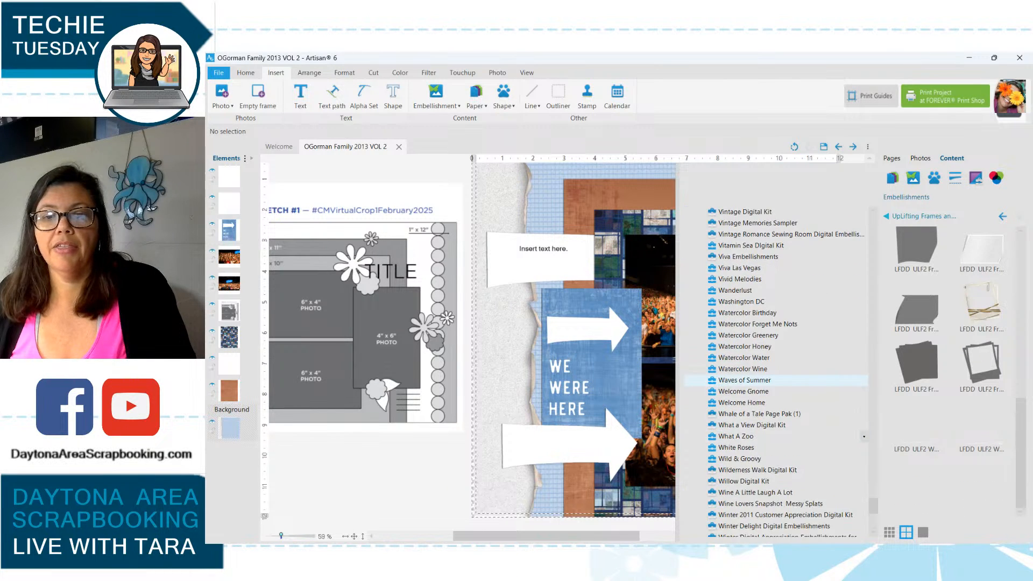
scroll(775, 402, down, 5)
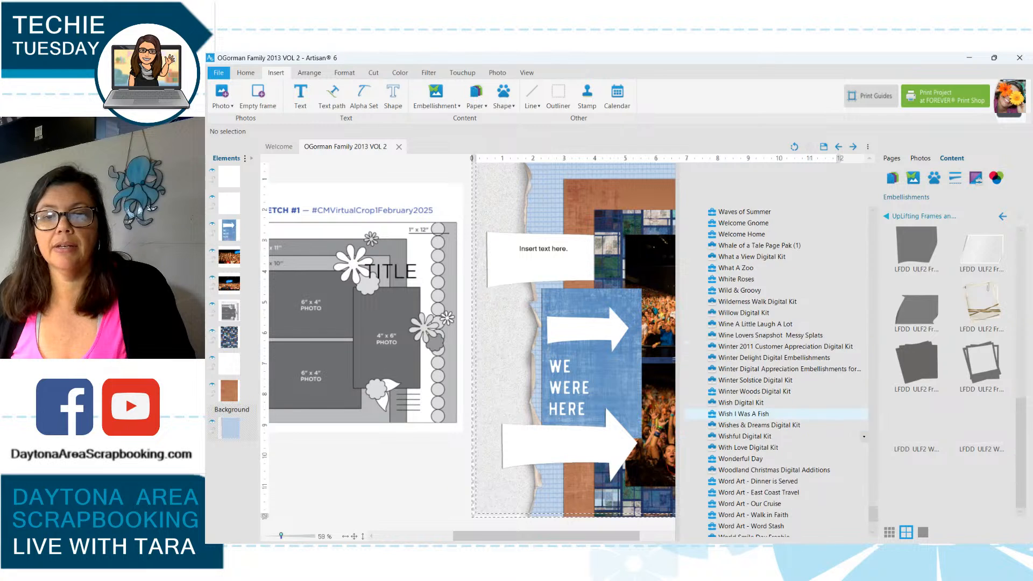
scroll(775, 430, down, 2)
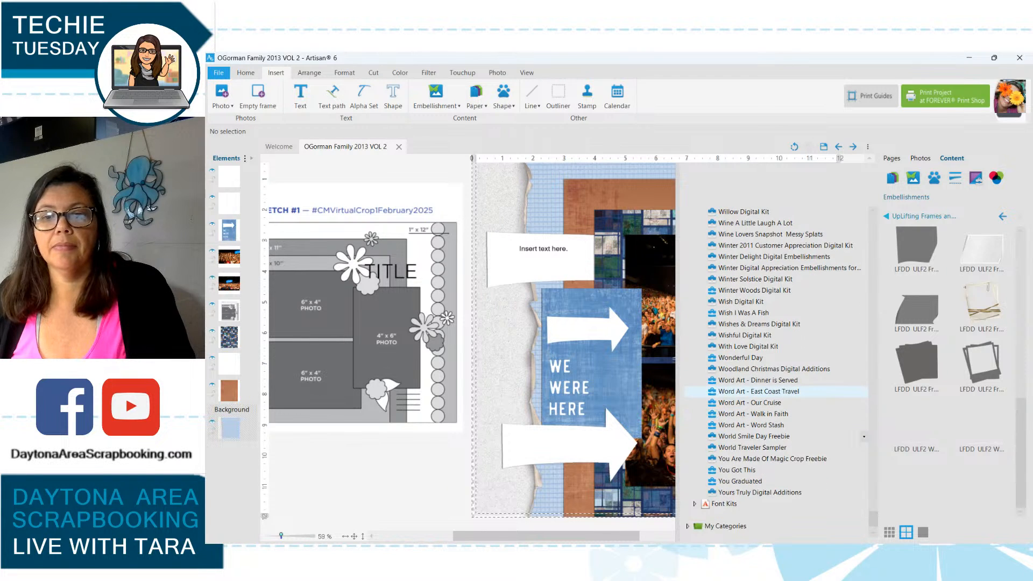
click(754, 414)
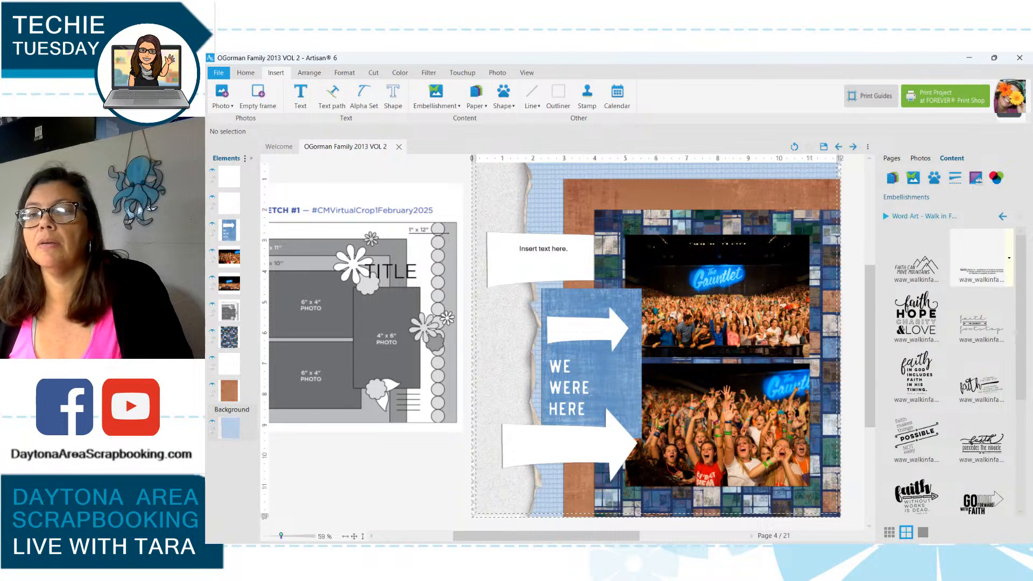
scroll(950, 371, down, 3)
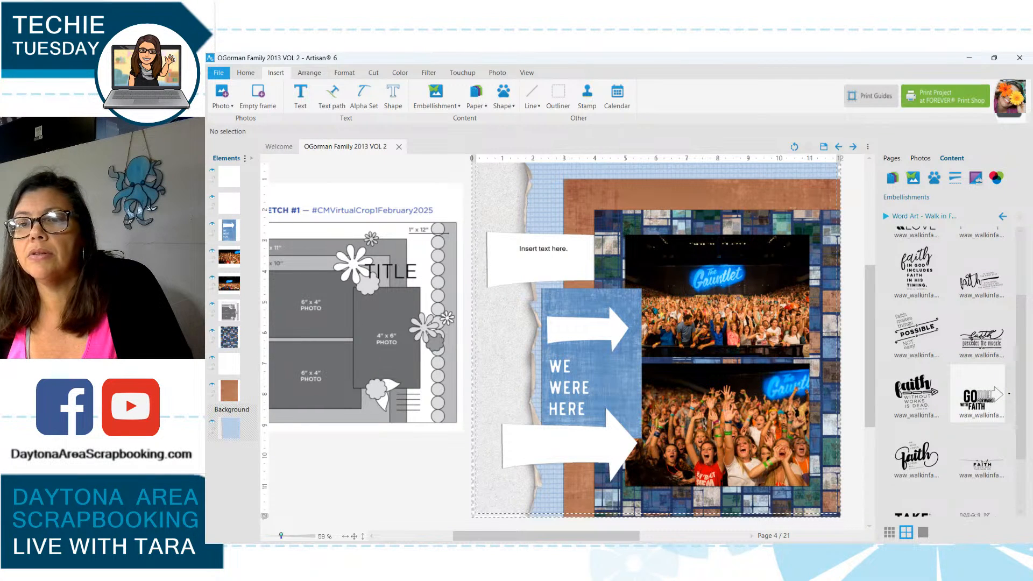
Place the Go Forward with Faith word art on the lower white arrow, sized about 2.548 by 1.136 in and filled dark blue.
click(982, 395)
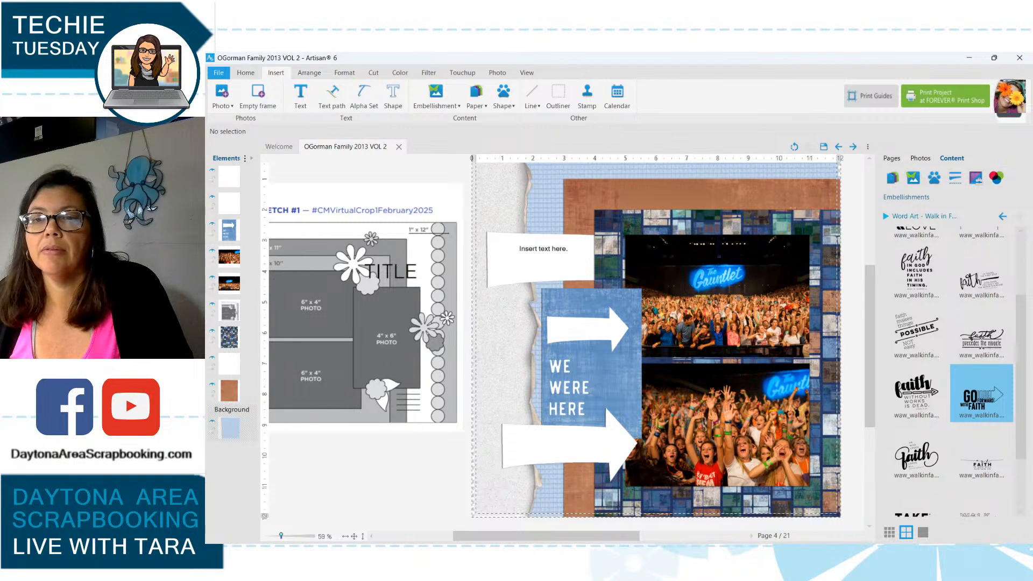
drag(981, 396, 570, 449)
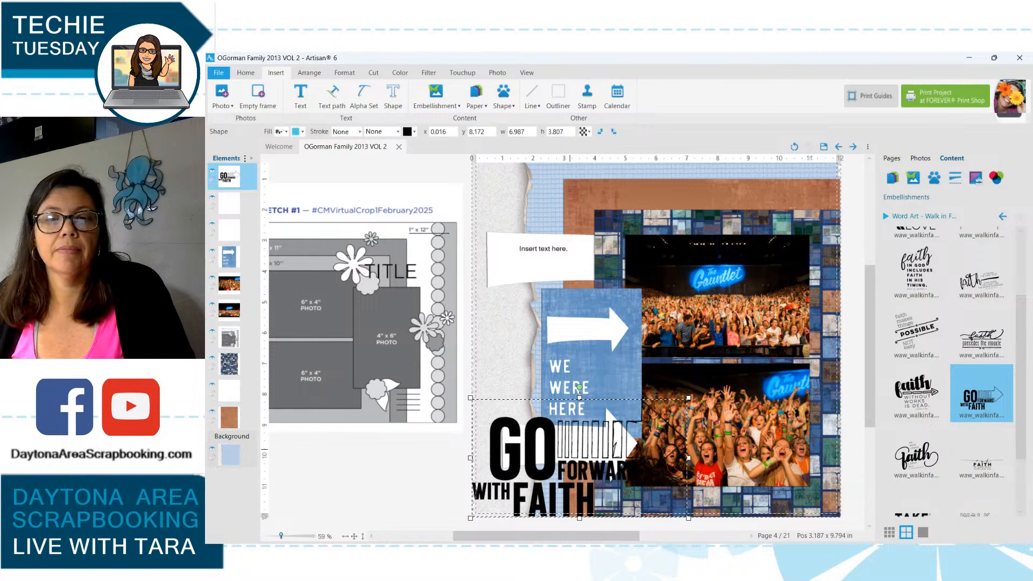
drag(471, 399, 607, 473)
drag(671, 476, 611, 424)
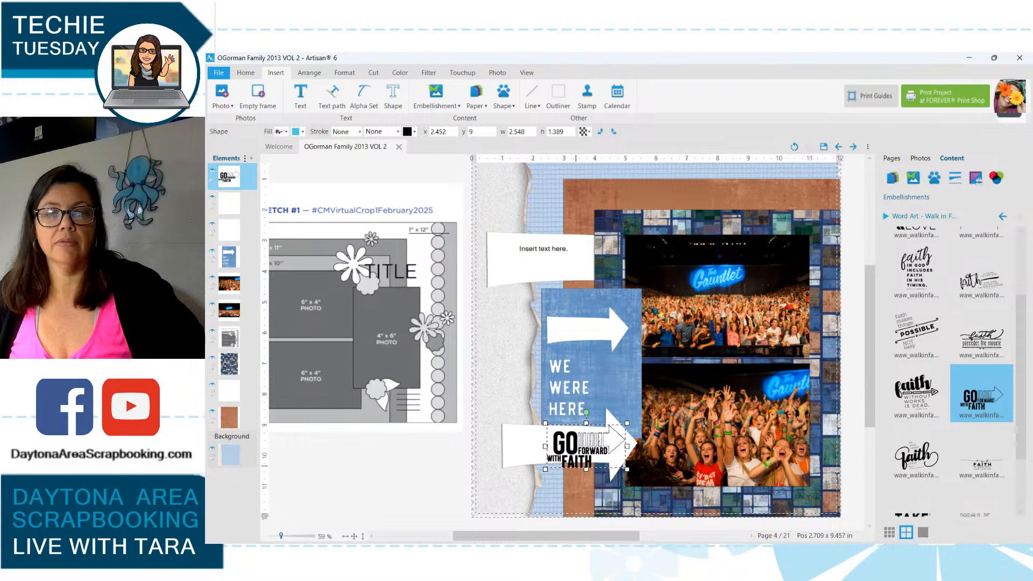
drag(586, 469, 545, 443)
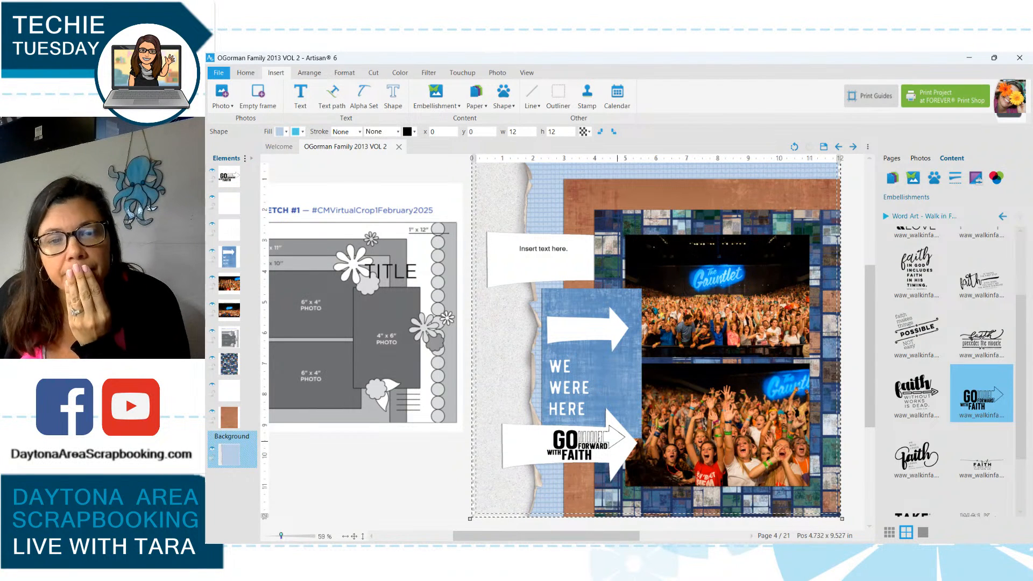
drag(619, 443, 621, 443)
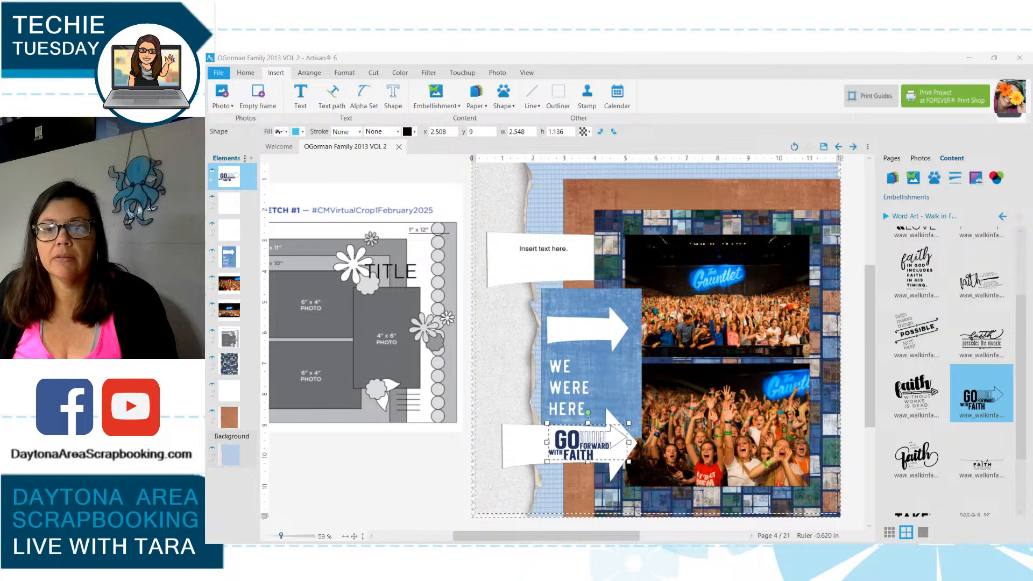
Shorten the lower white arrow from its tail end to about 3.715 in wide.
click(493, 391)
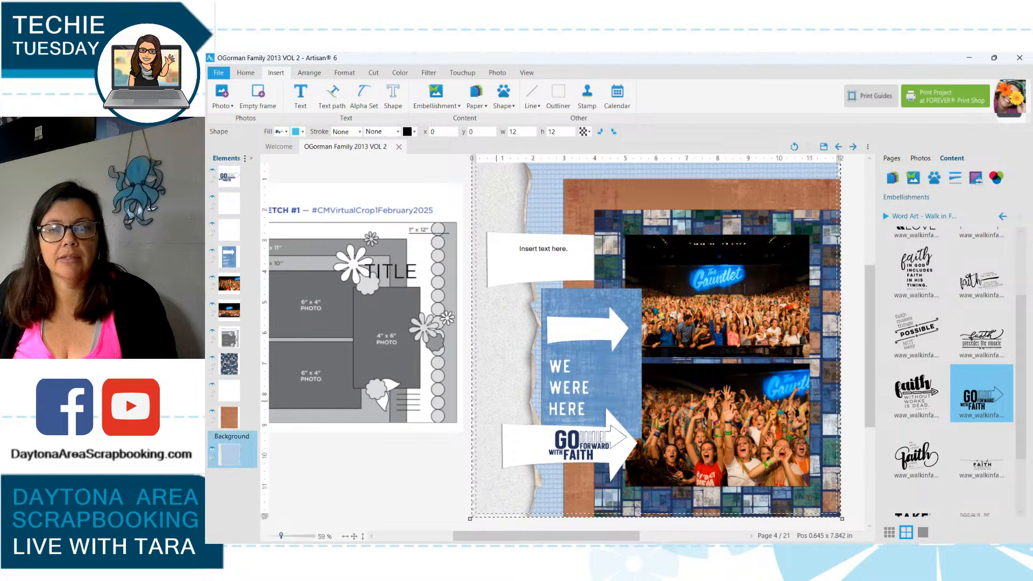
click(523, 448)
drag(500, 445, 522, 445)
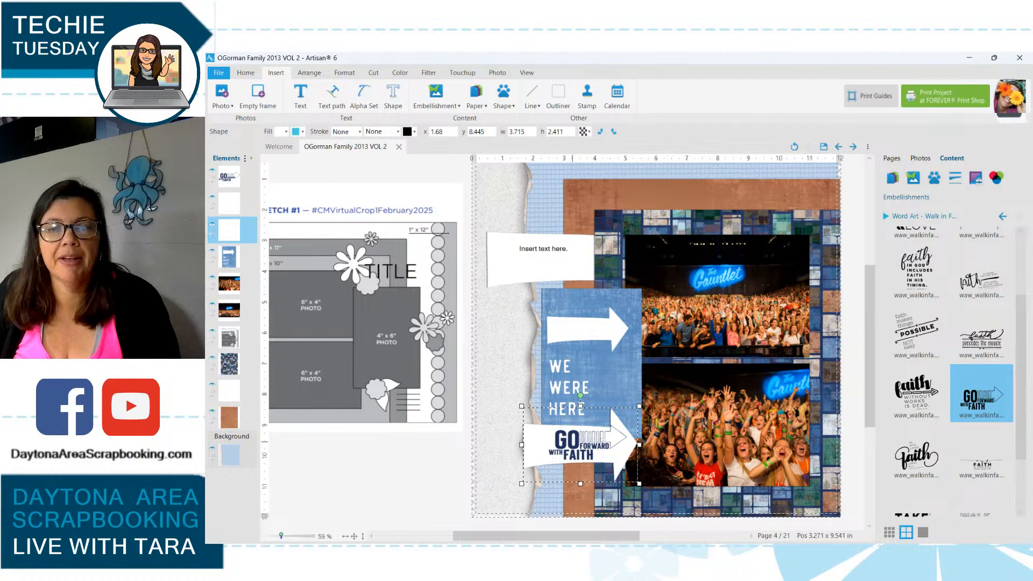
Reduce the Go Forward with Faith word art to about 1.009 in high and move it onto the brown paper above the photos.
click(572, 440)
drag(629, 462, 597, 442)
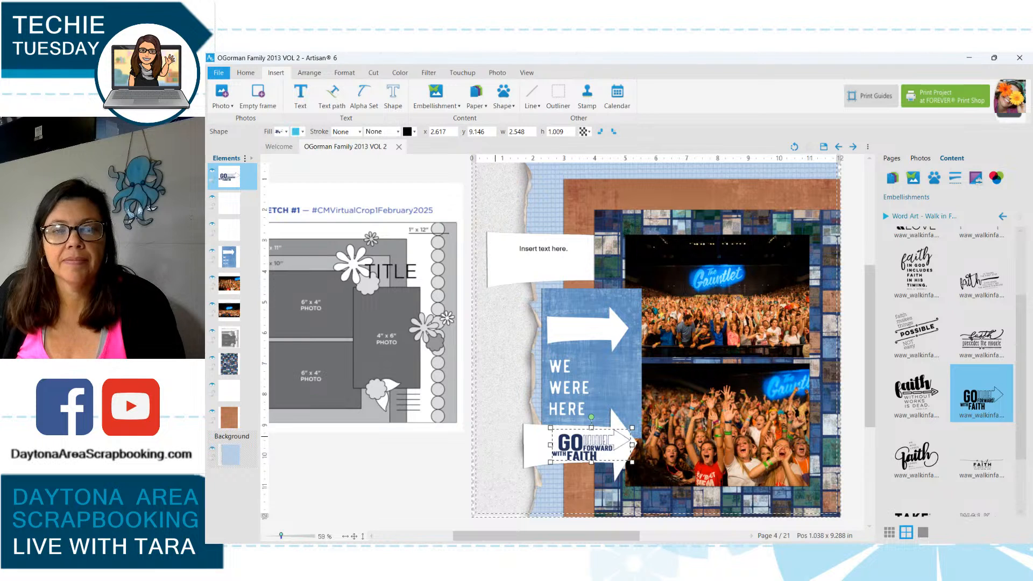
click(461, 442)
scroll(987, 454, down, 2)
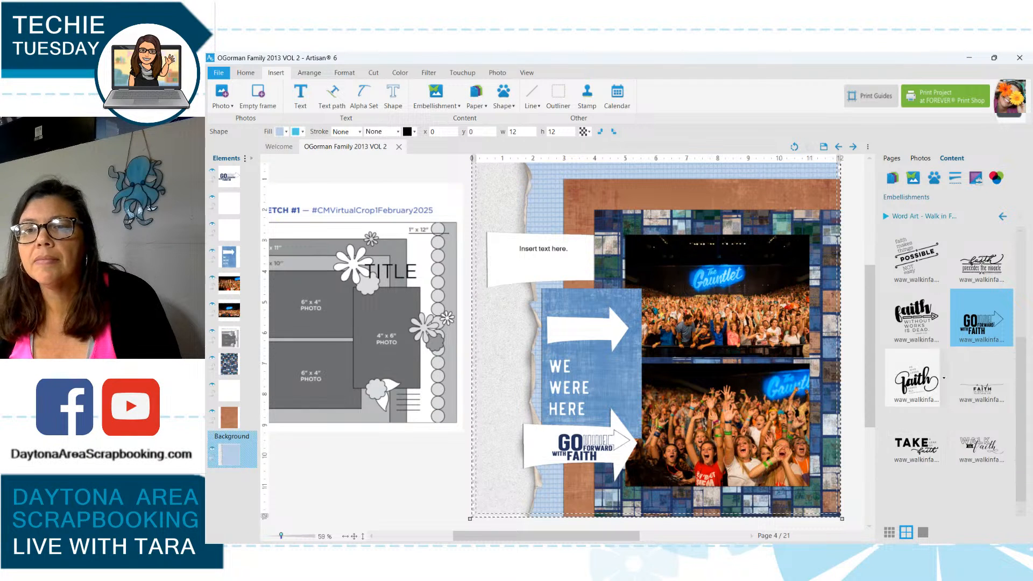
scroll(949, 350, up, 1)
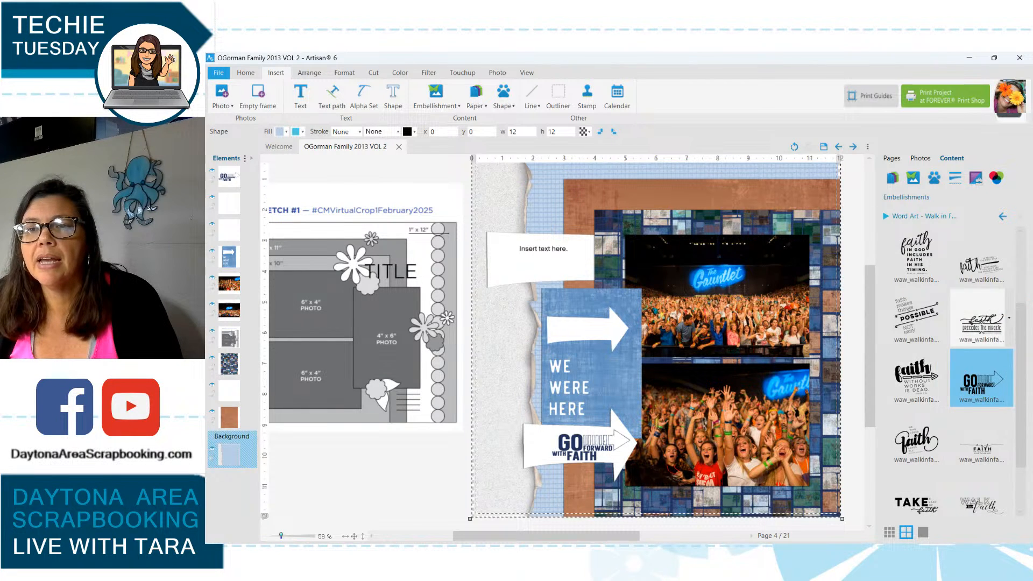
scroll(977, 377, up, 1)
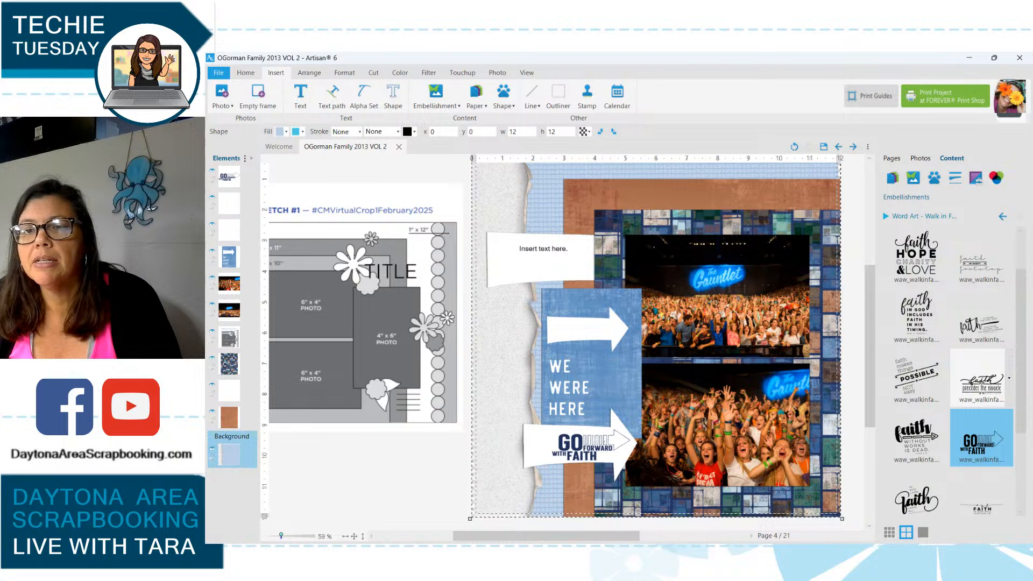
scroll(977, 377, up, 1)
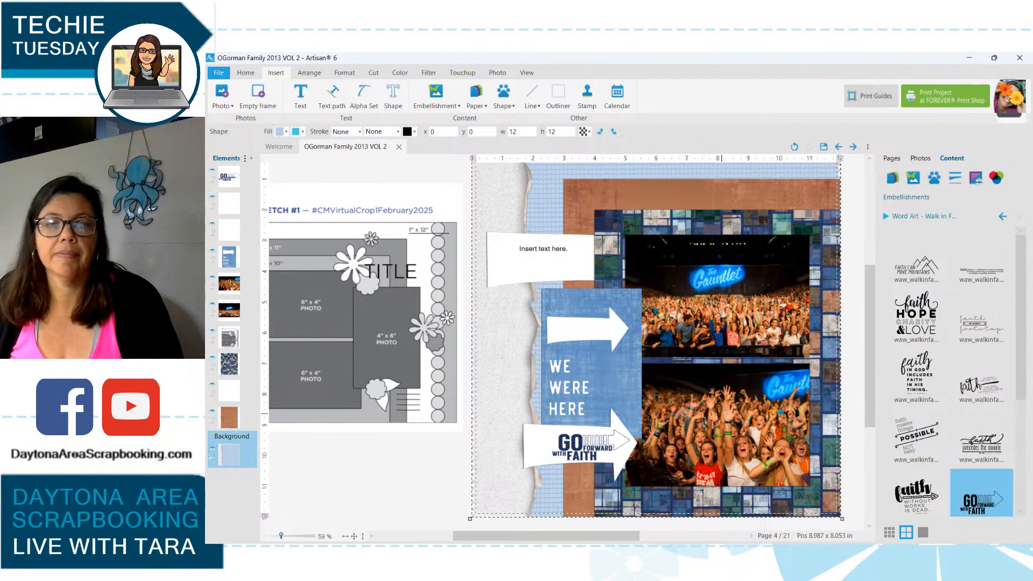
click(586, 446)
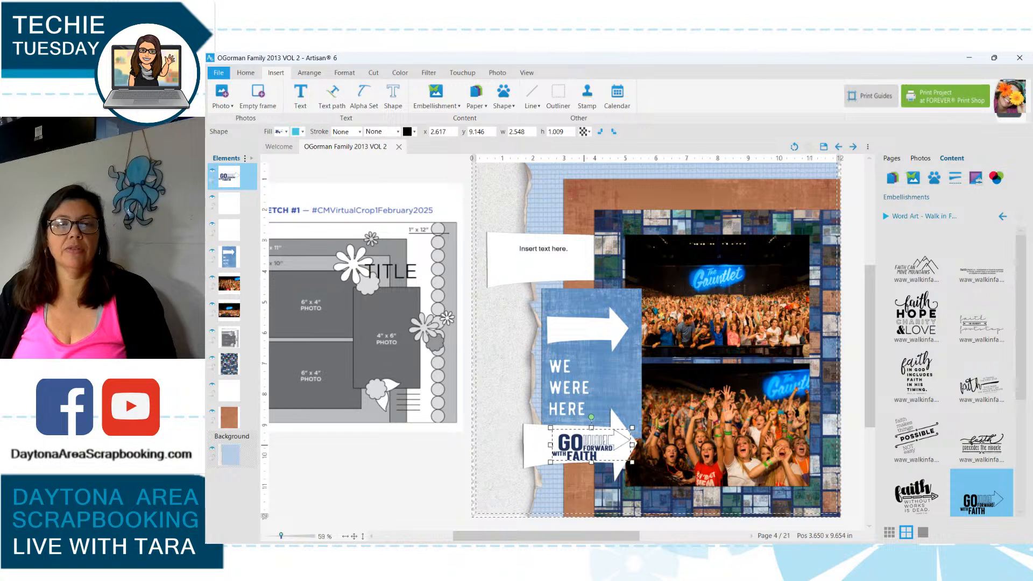
drag(586, 446, 742, 193)
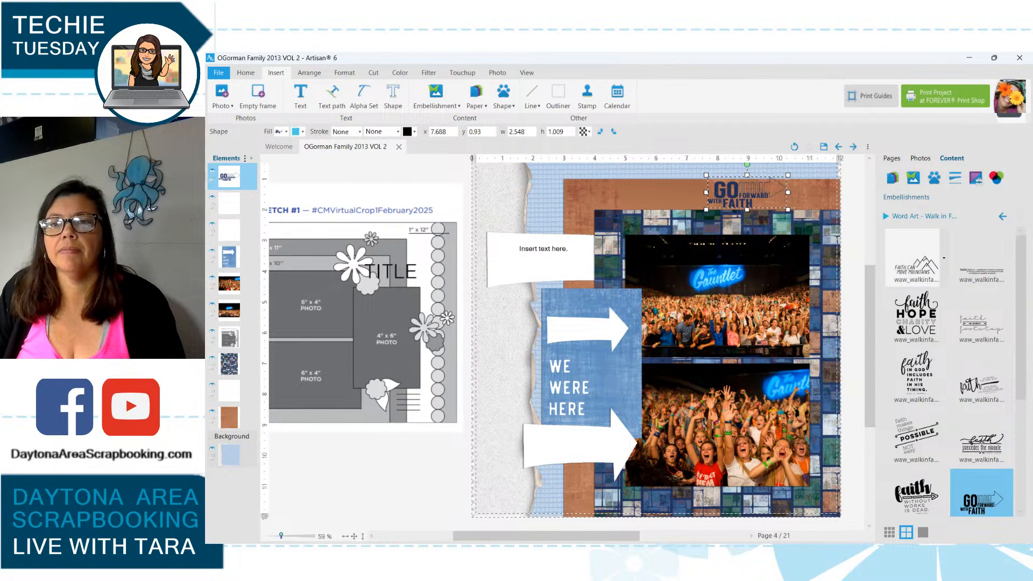
Place the faith definition word art inside the lower white arrow, scaled to about 2.434 by 0.329 in.
click(981, 258)
drag(981, 259, 514, 480)
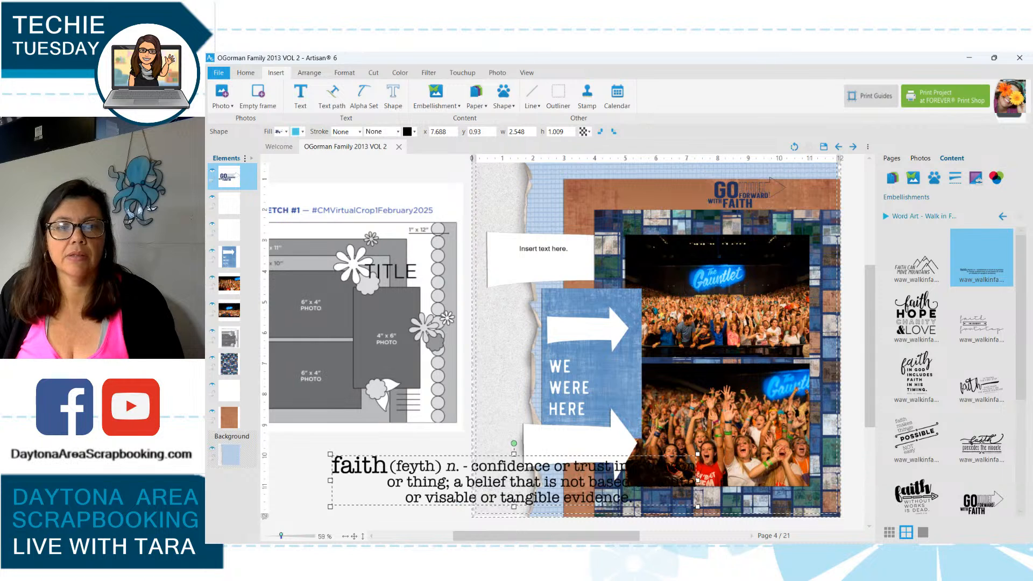
click(431, 472)
drag(430, 472, 611, 452)
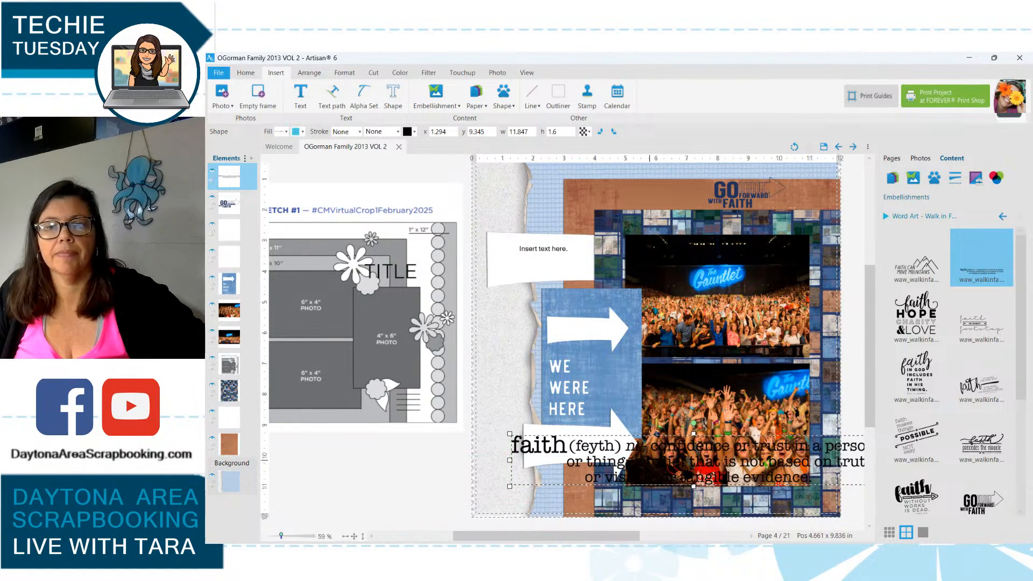
drag(508, 433, 760, 467)
drag(826, 476, 612, 451)
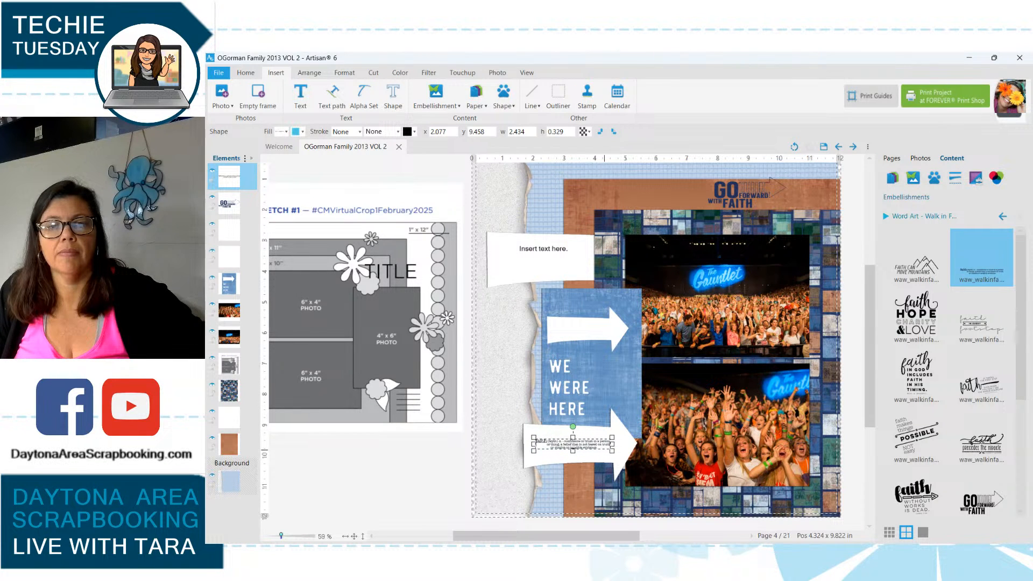
click(507, 446)
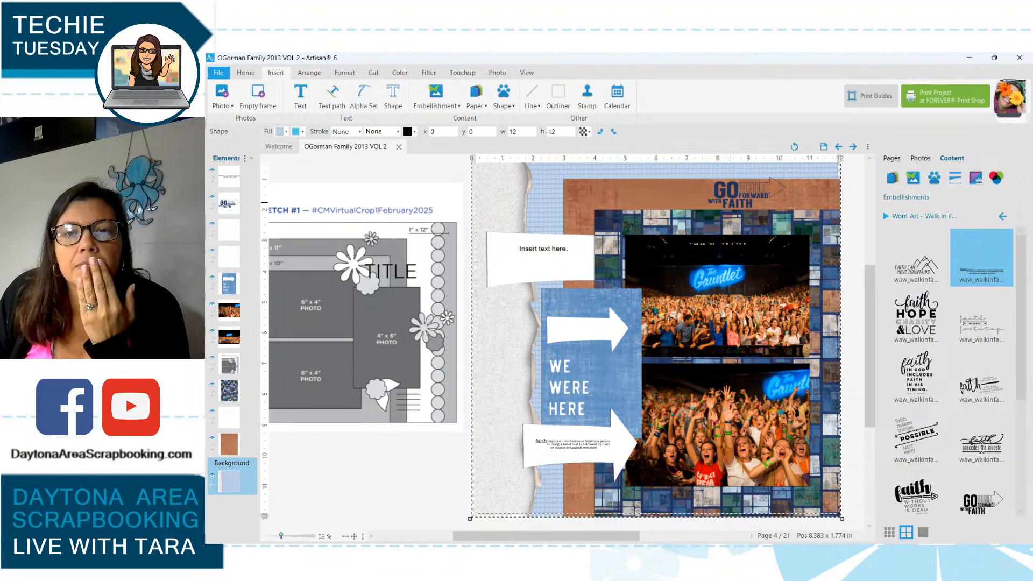
Delete the Go Forward with Faith word art from the brown paper above the photos.
click(736, 190)
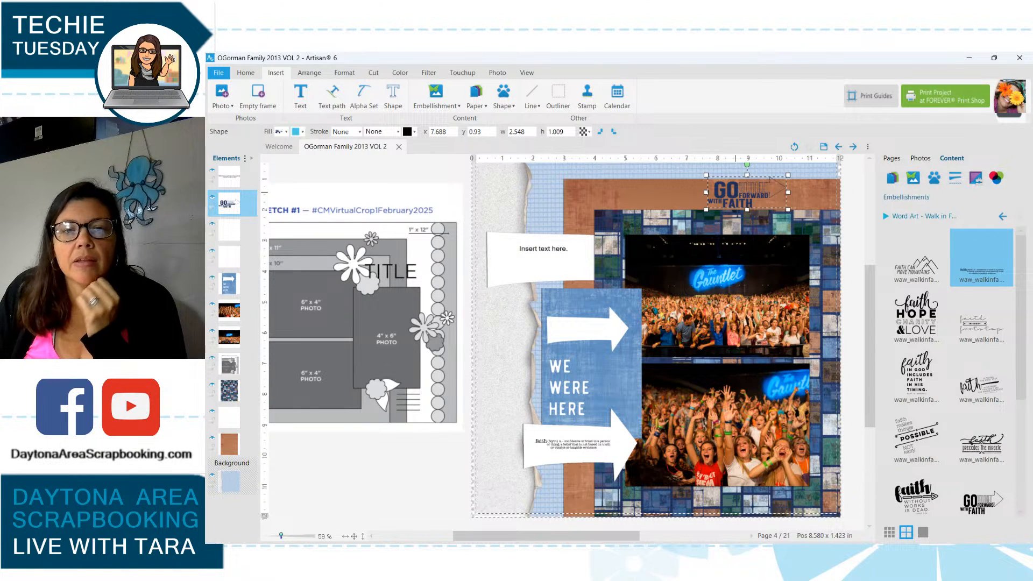
key(Delete)
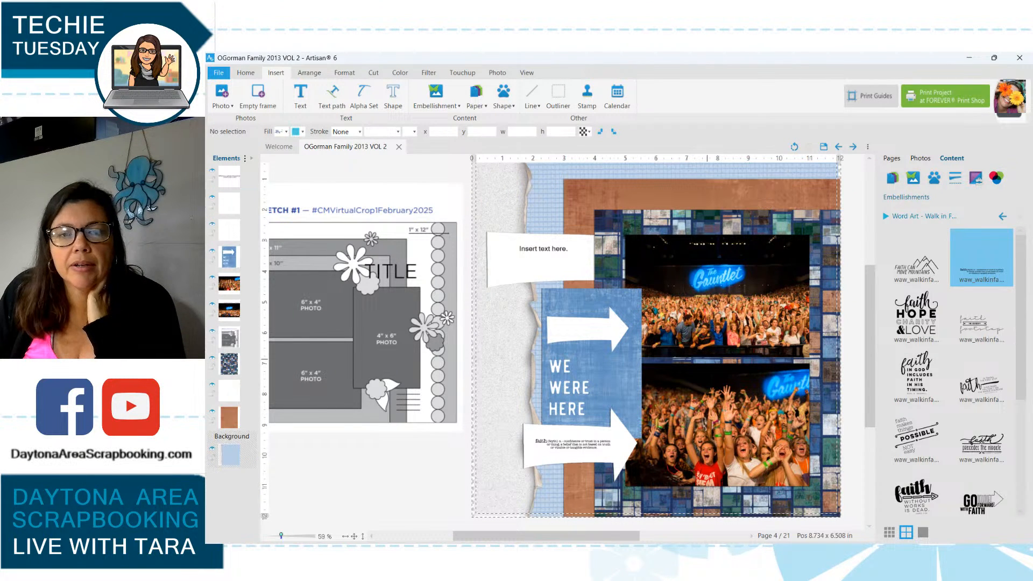
Recolour the faith definition word art on the lower arrow to a rust brown that matches the brown paper.
click(572, 445)
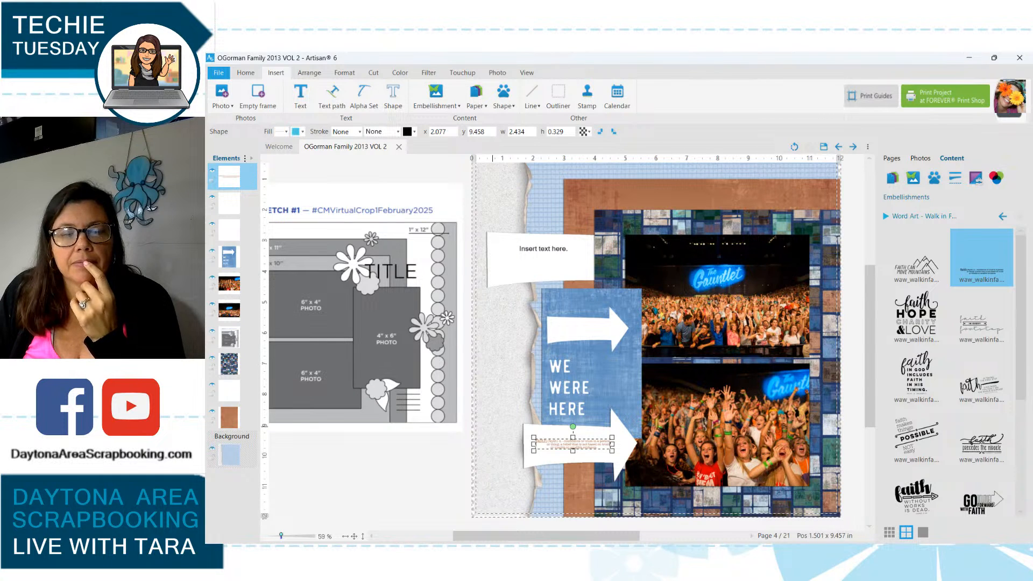
click(548, 476)
click(565, 447)
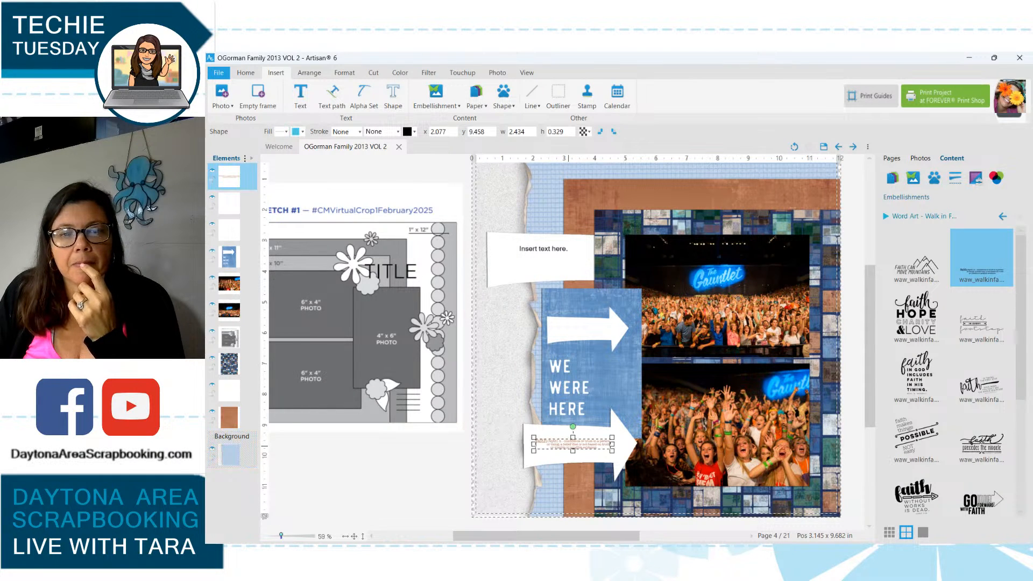
click(538, 475)
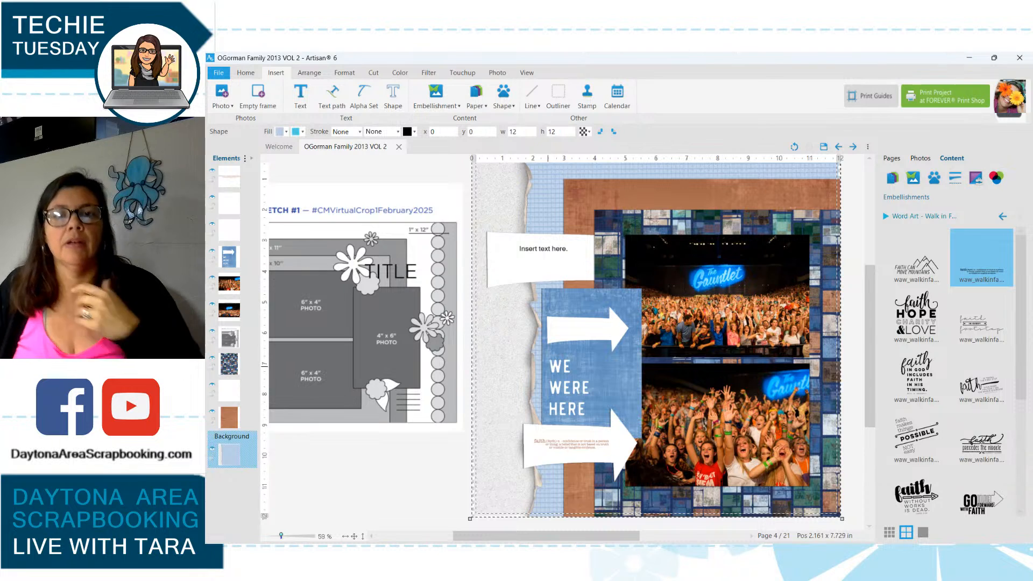
Delete the Sketch #1 reference image that sits beside the page.
scroll(711, 298, down, 2)
scroll(709, 299, up, 1)
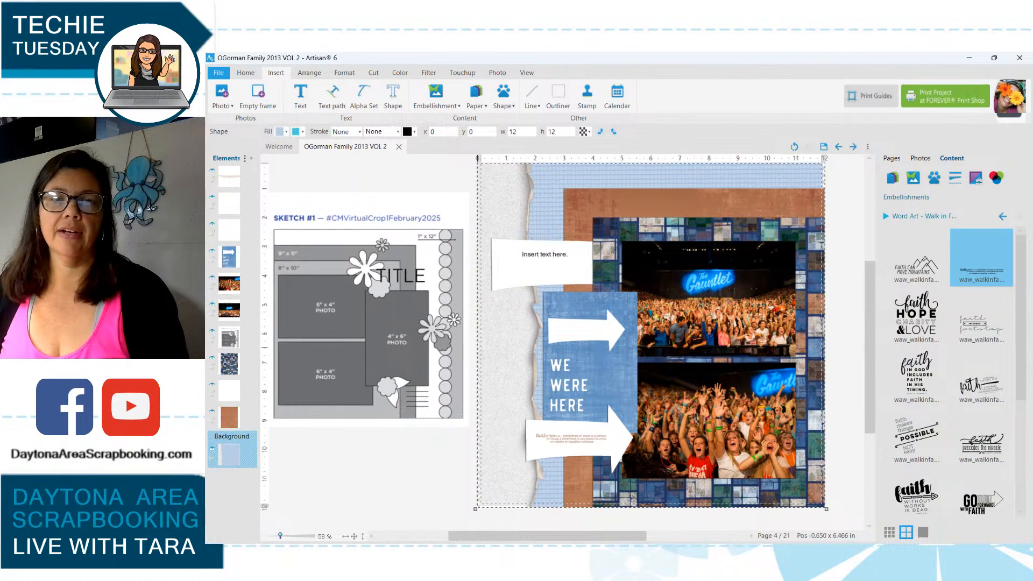
click(384, 323)
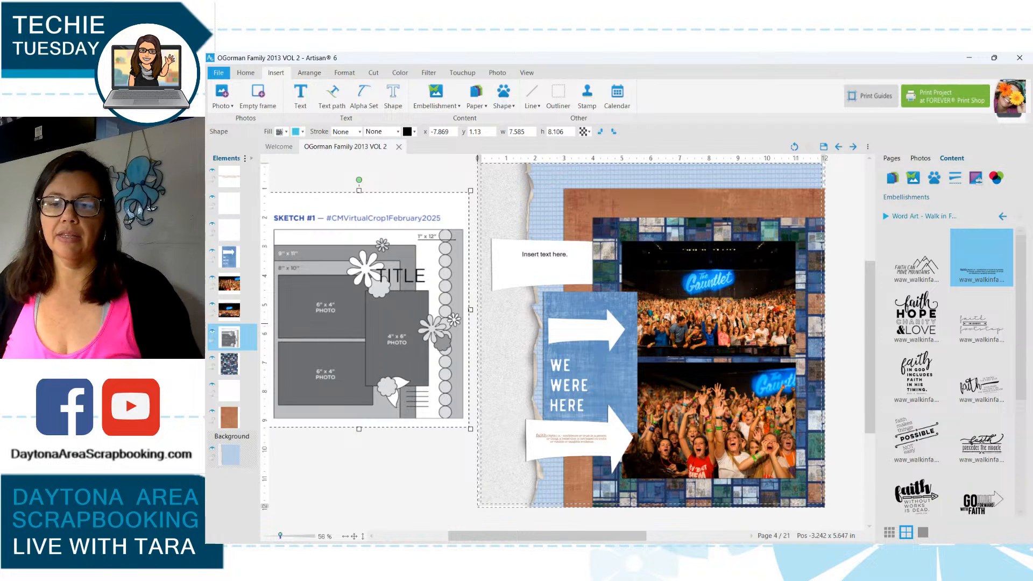
key(Delete)
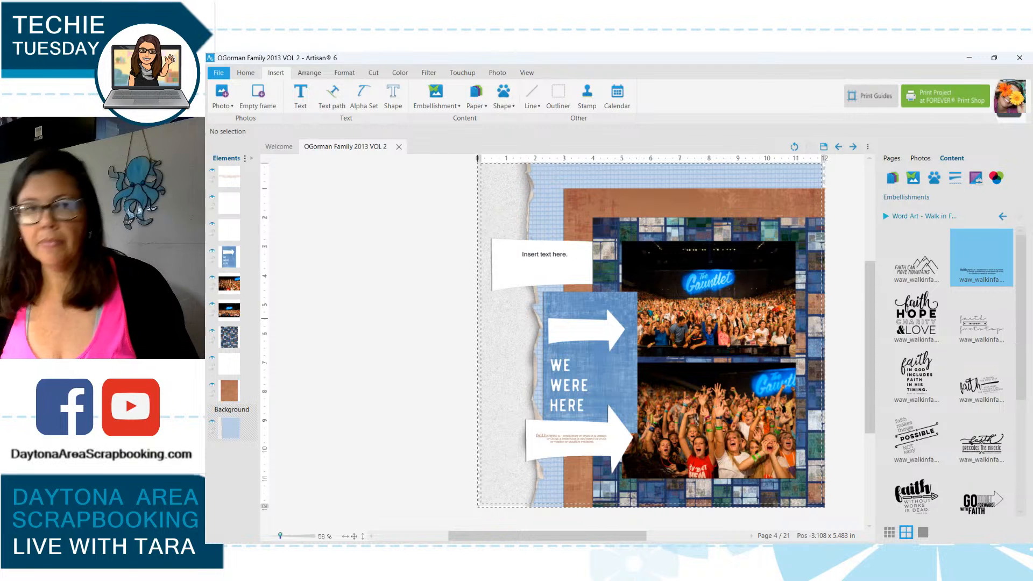
Save the project with the finished layout and display the album's page thumbnails.
scroll(682, 318, down, 1)
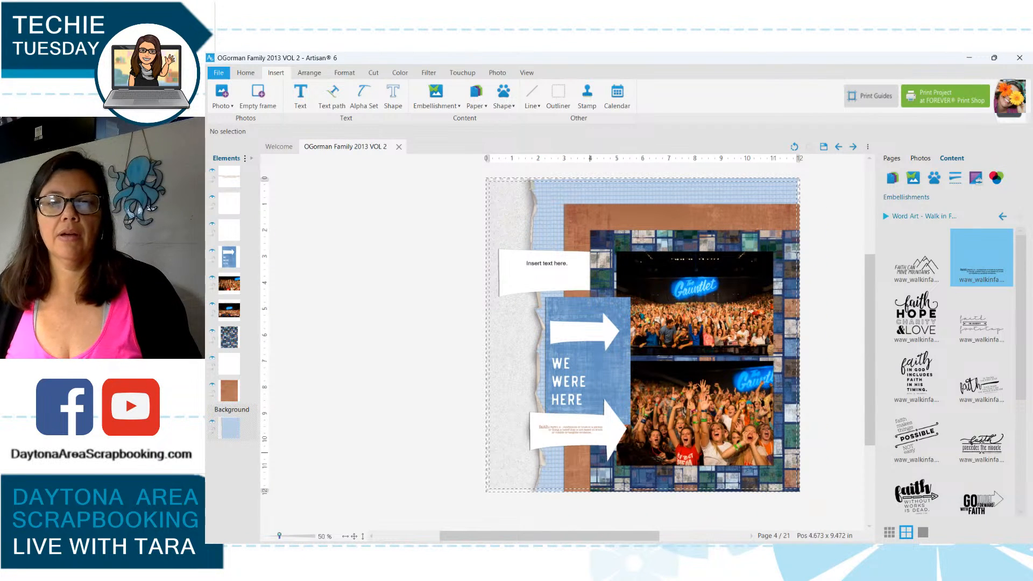
drag(592, 536, 607, 536)
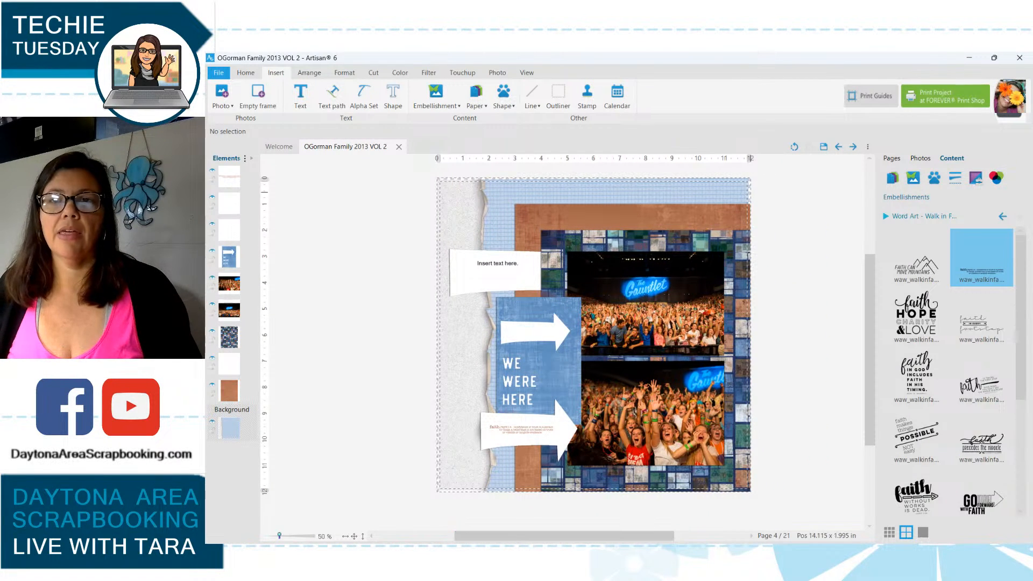
click(823, 146)
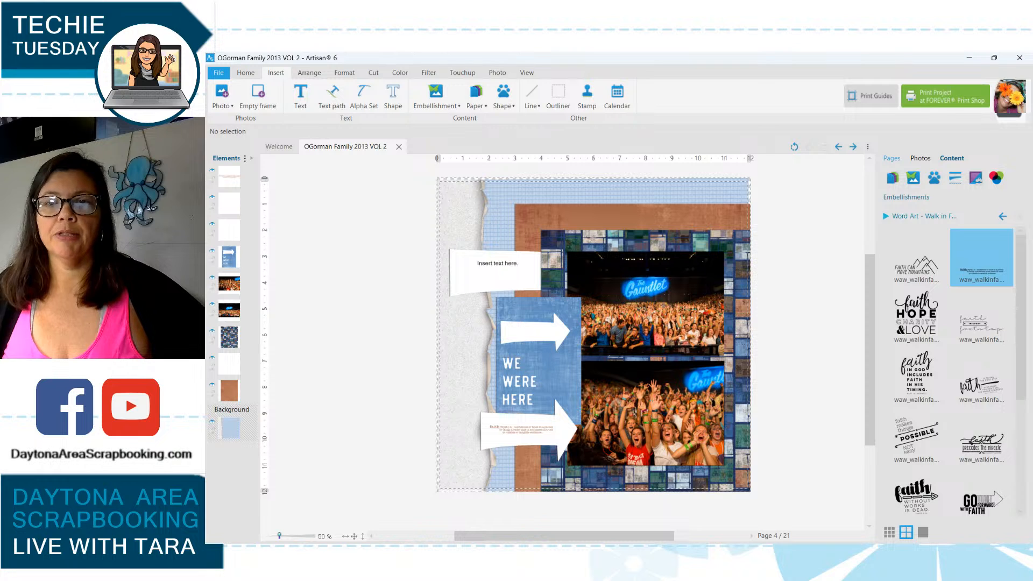
click(892, 159)
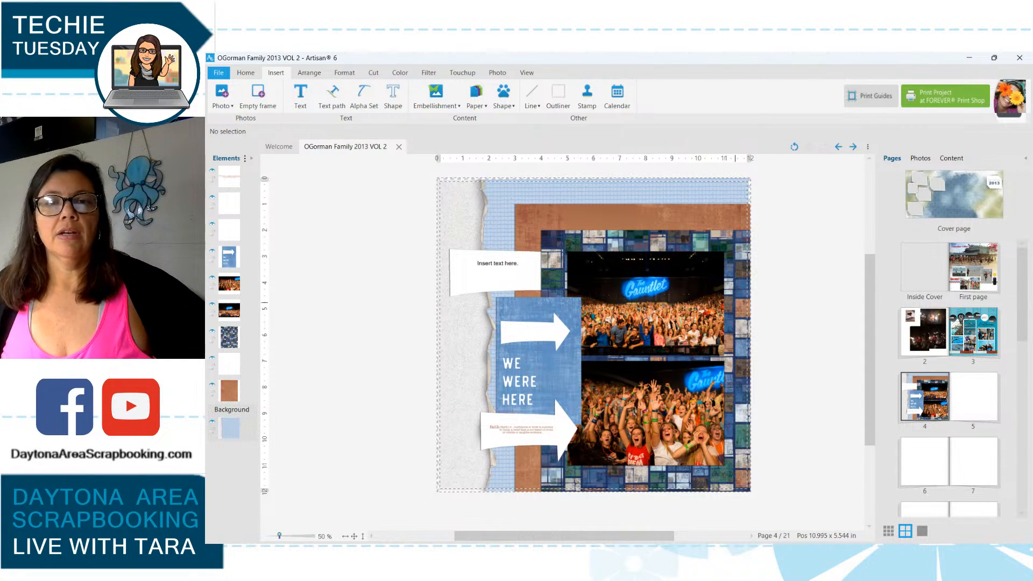
scroll(775, 278, up, 2)
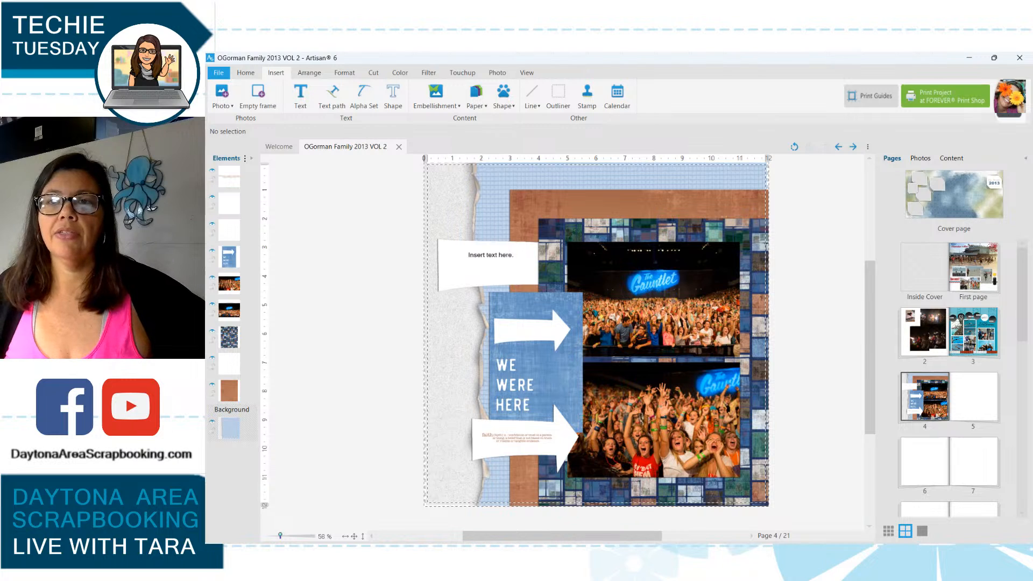